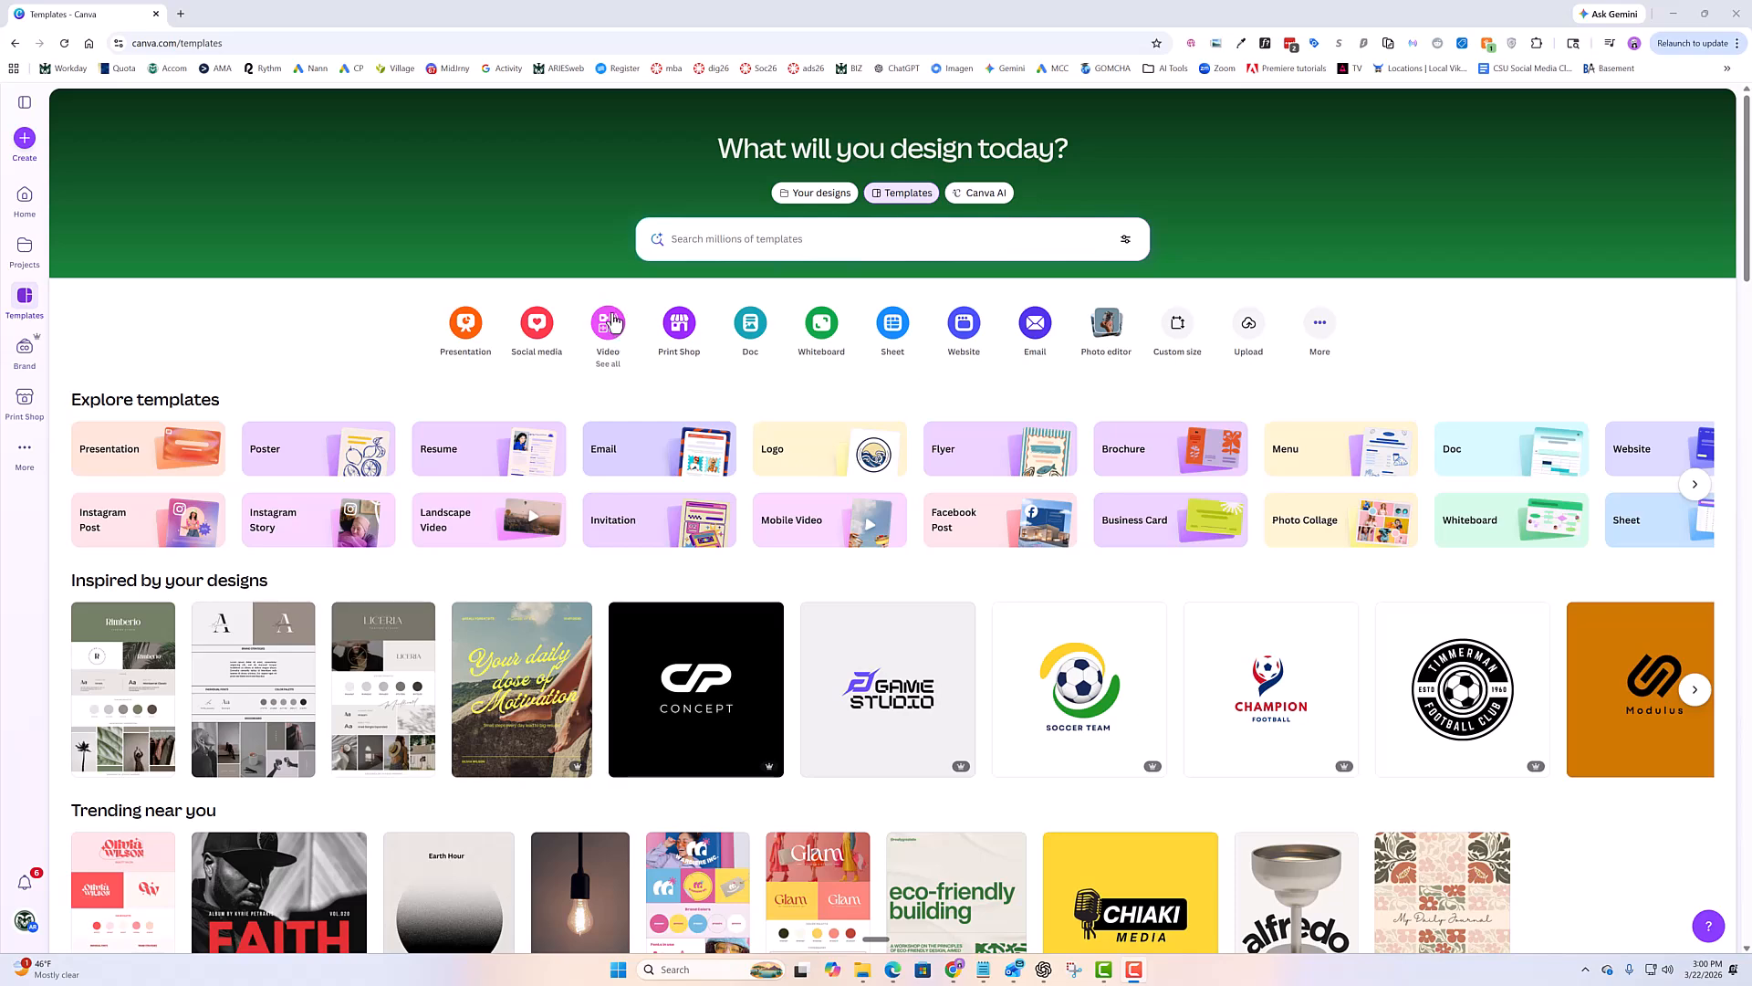
Create a new blank Mobile Video design.
{"action": "left_click", "coordinate": [608, 321]}
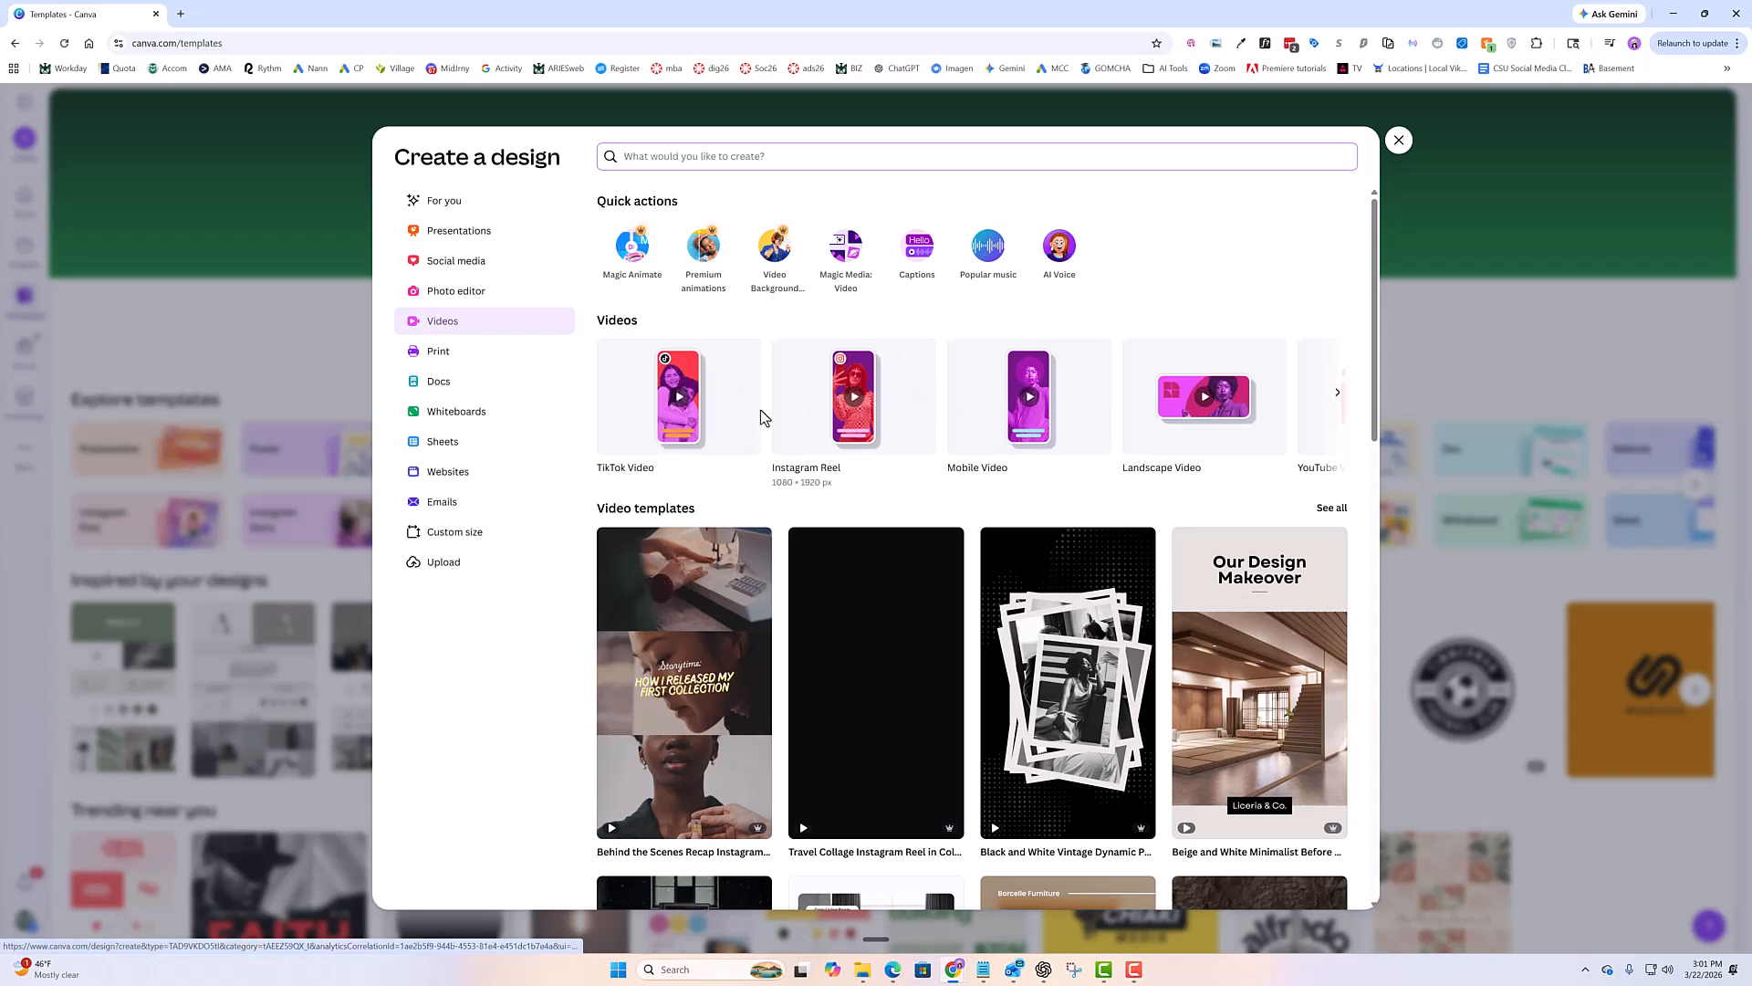
{"action": "left_click", "coordinate": [676, 411]}
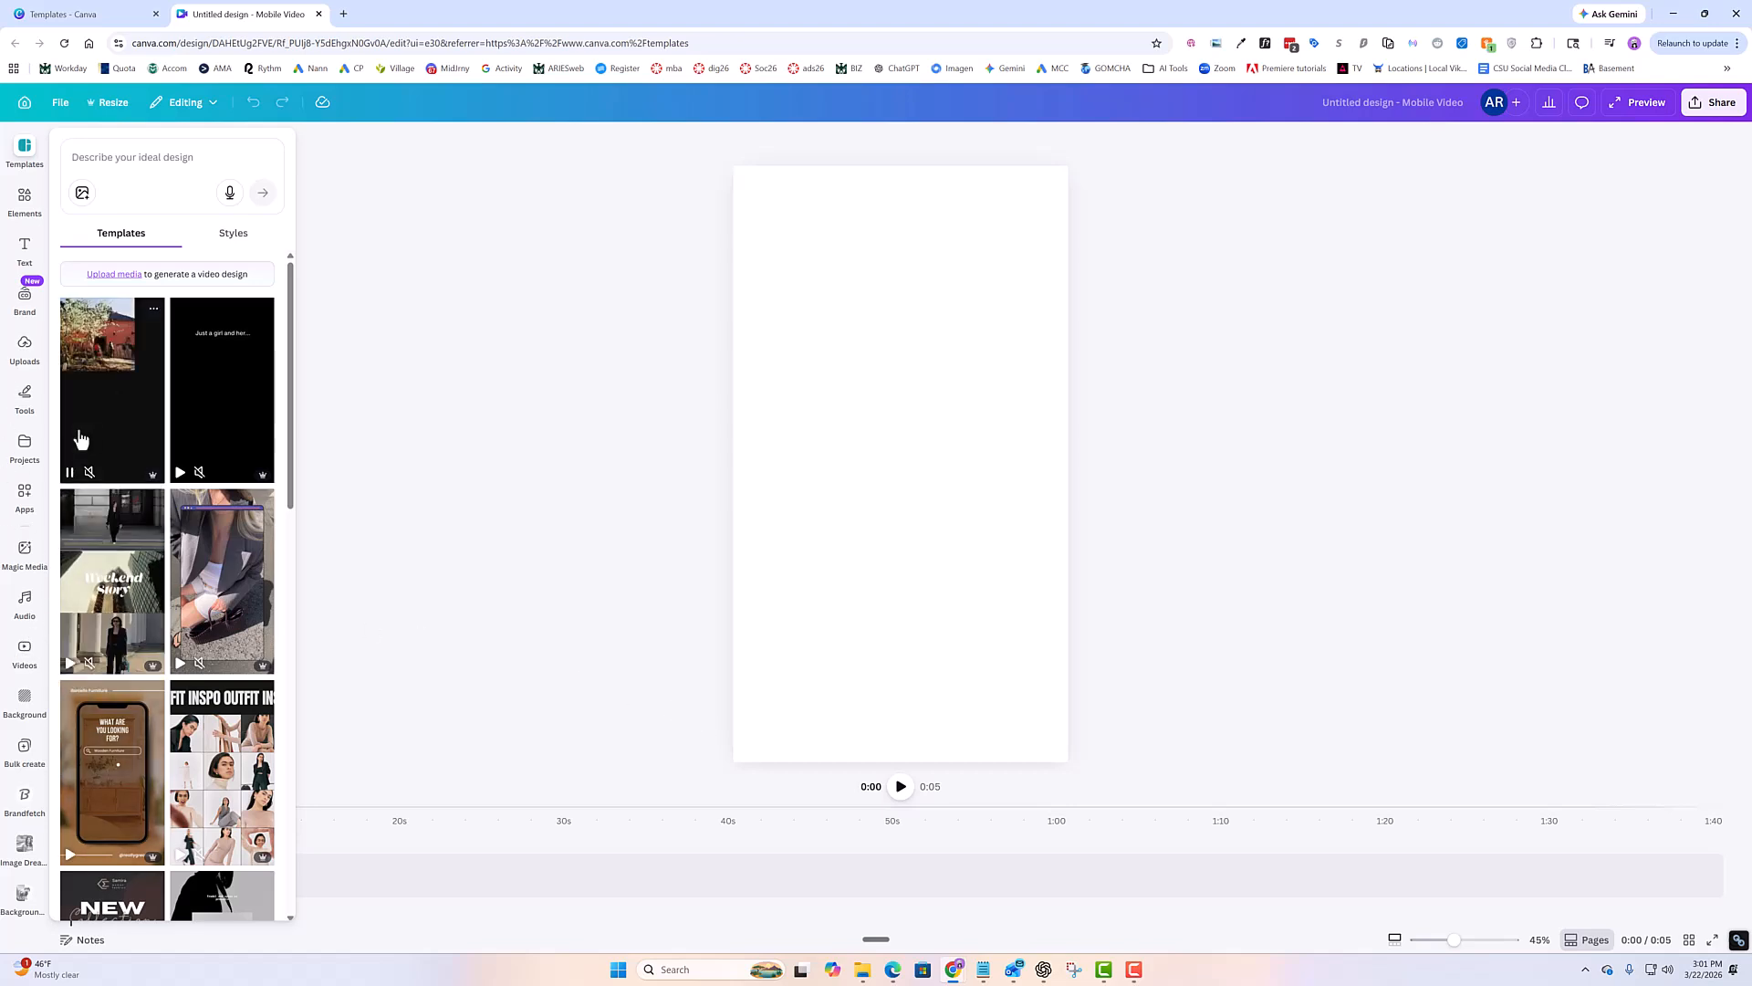
Add the uploaded 46.1 s, 26.7 s and 29.2 s snow clips to the timeline in that order.
{"action": "left_click", "coordinate": [24, 347]}
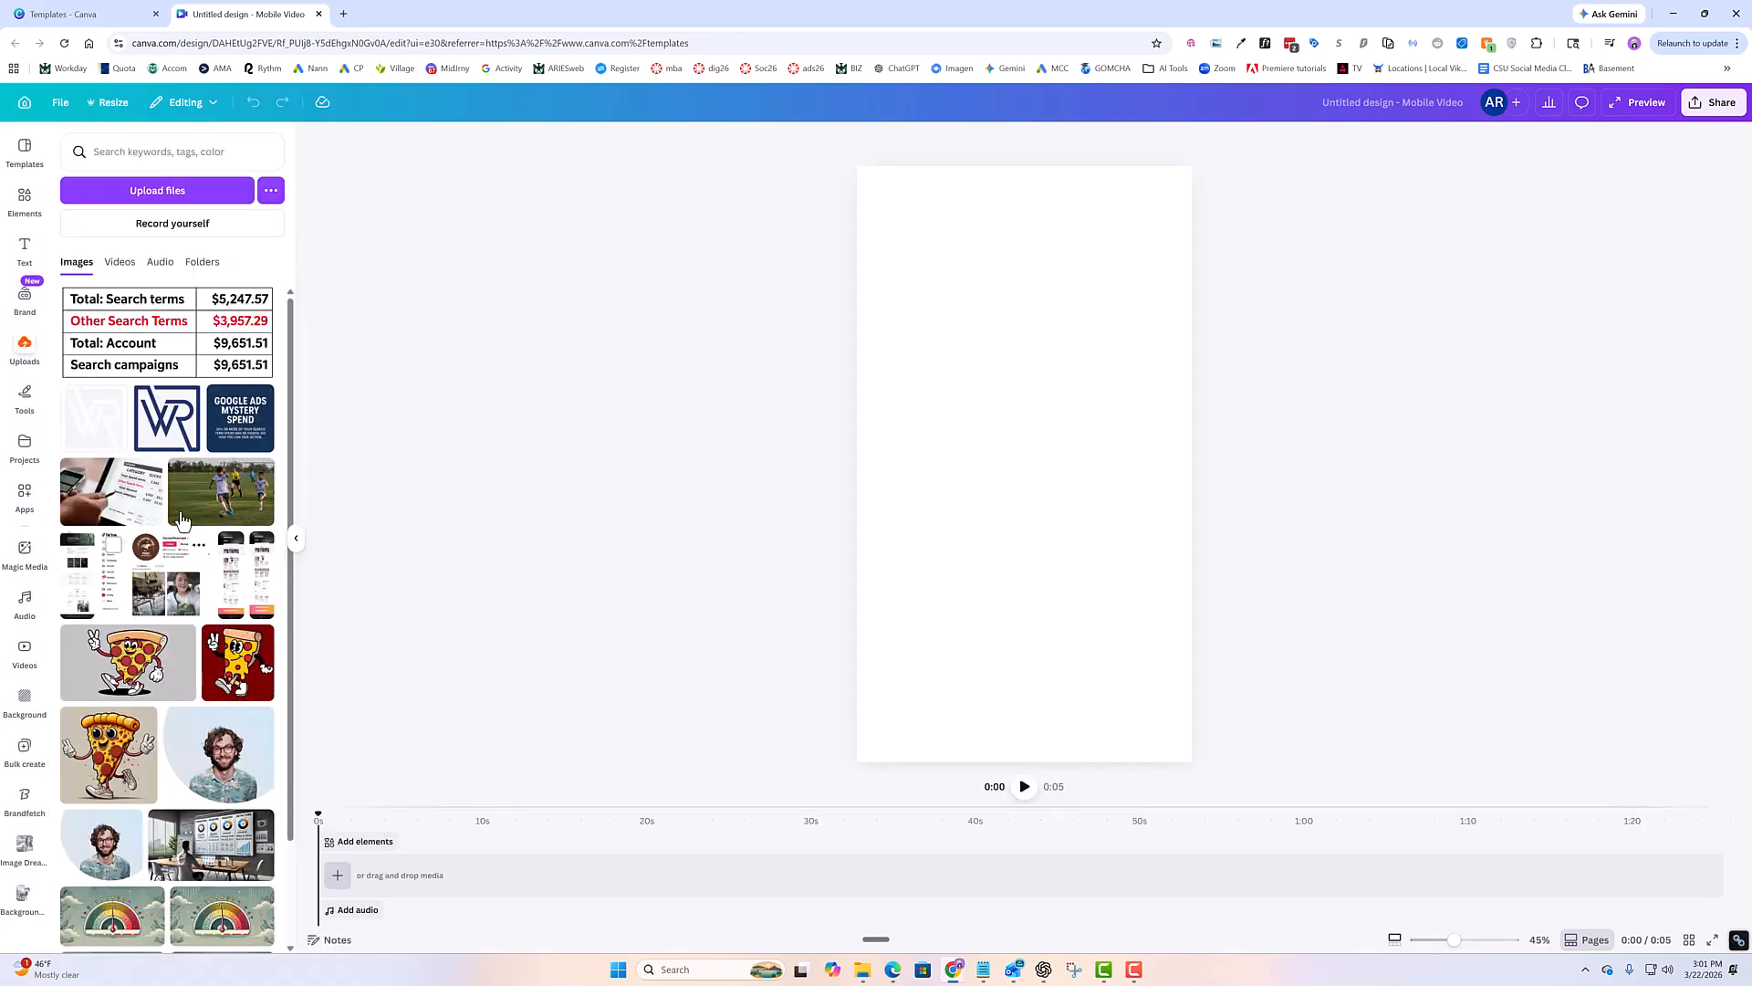
{"action": "left_click", "coordinate": [121, 270]}
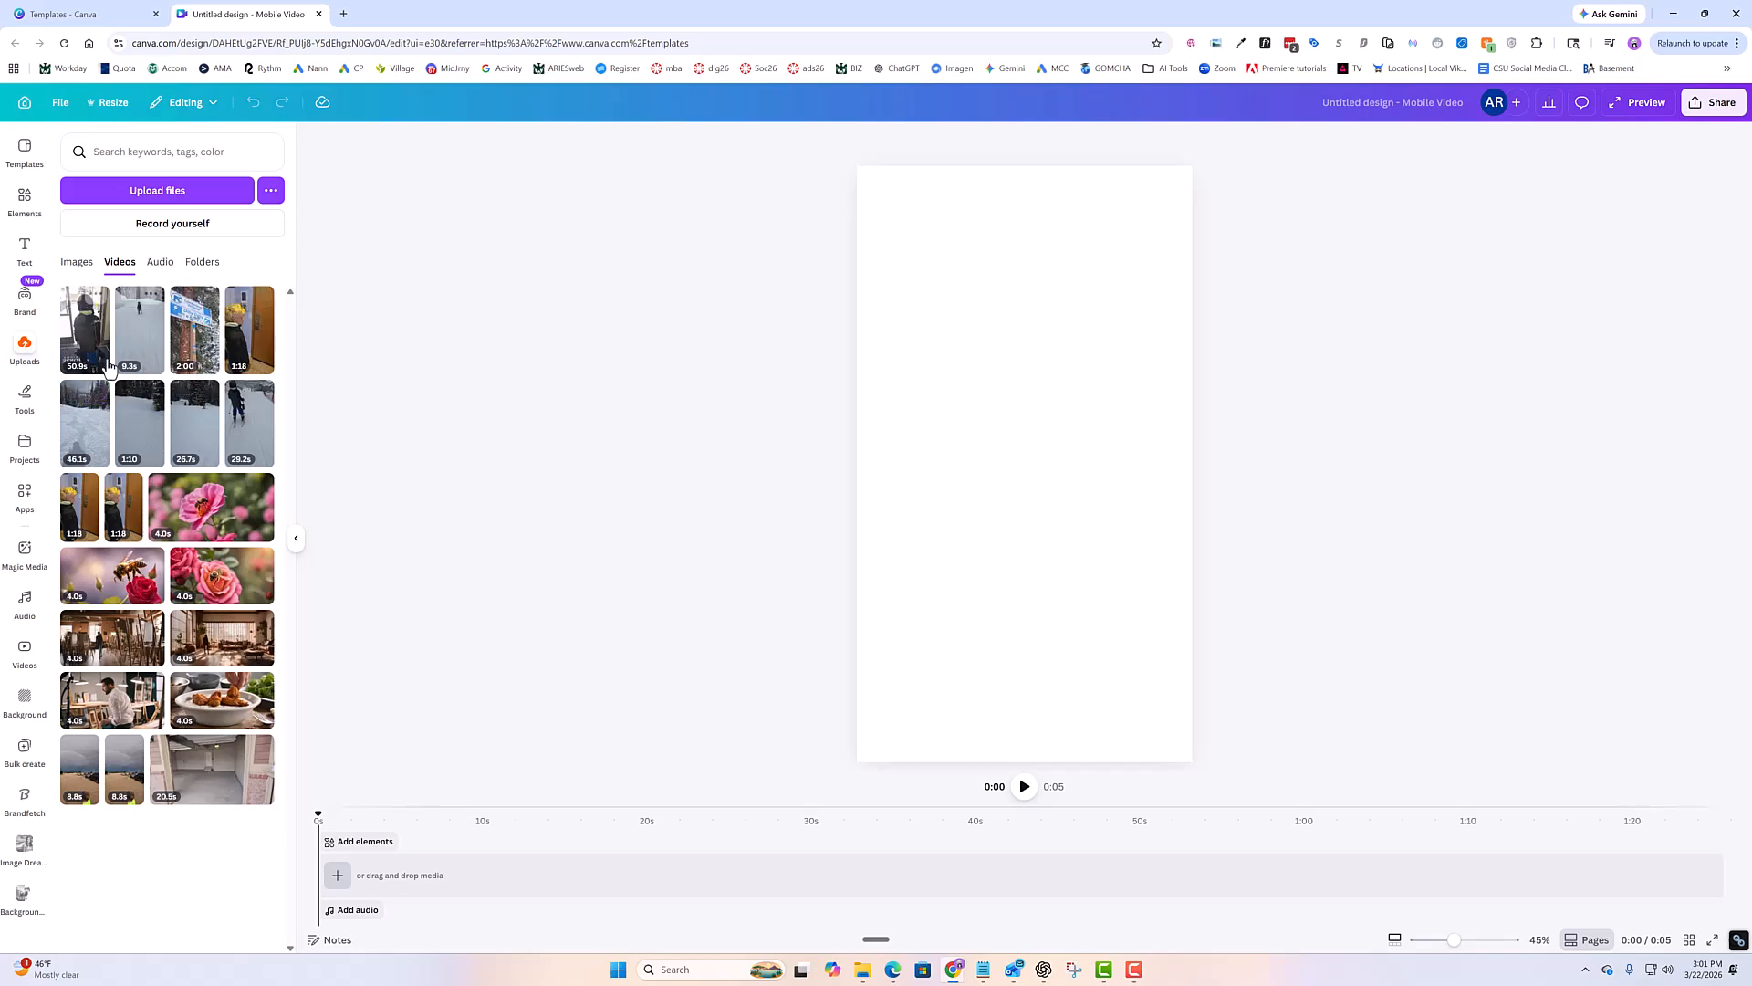
{"action": "left_click_drag", "start_coordinate": [85, 421], "coordinate": [369, 880]}
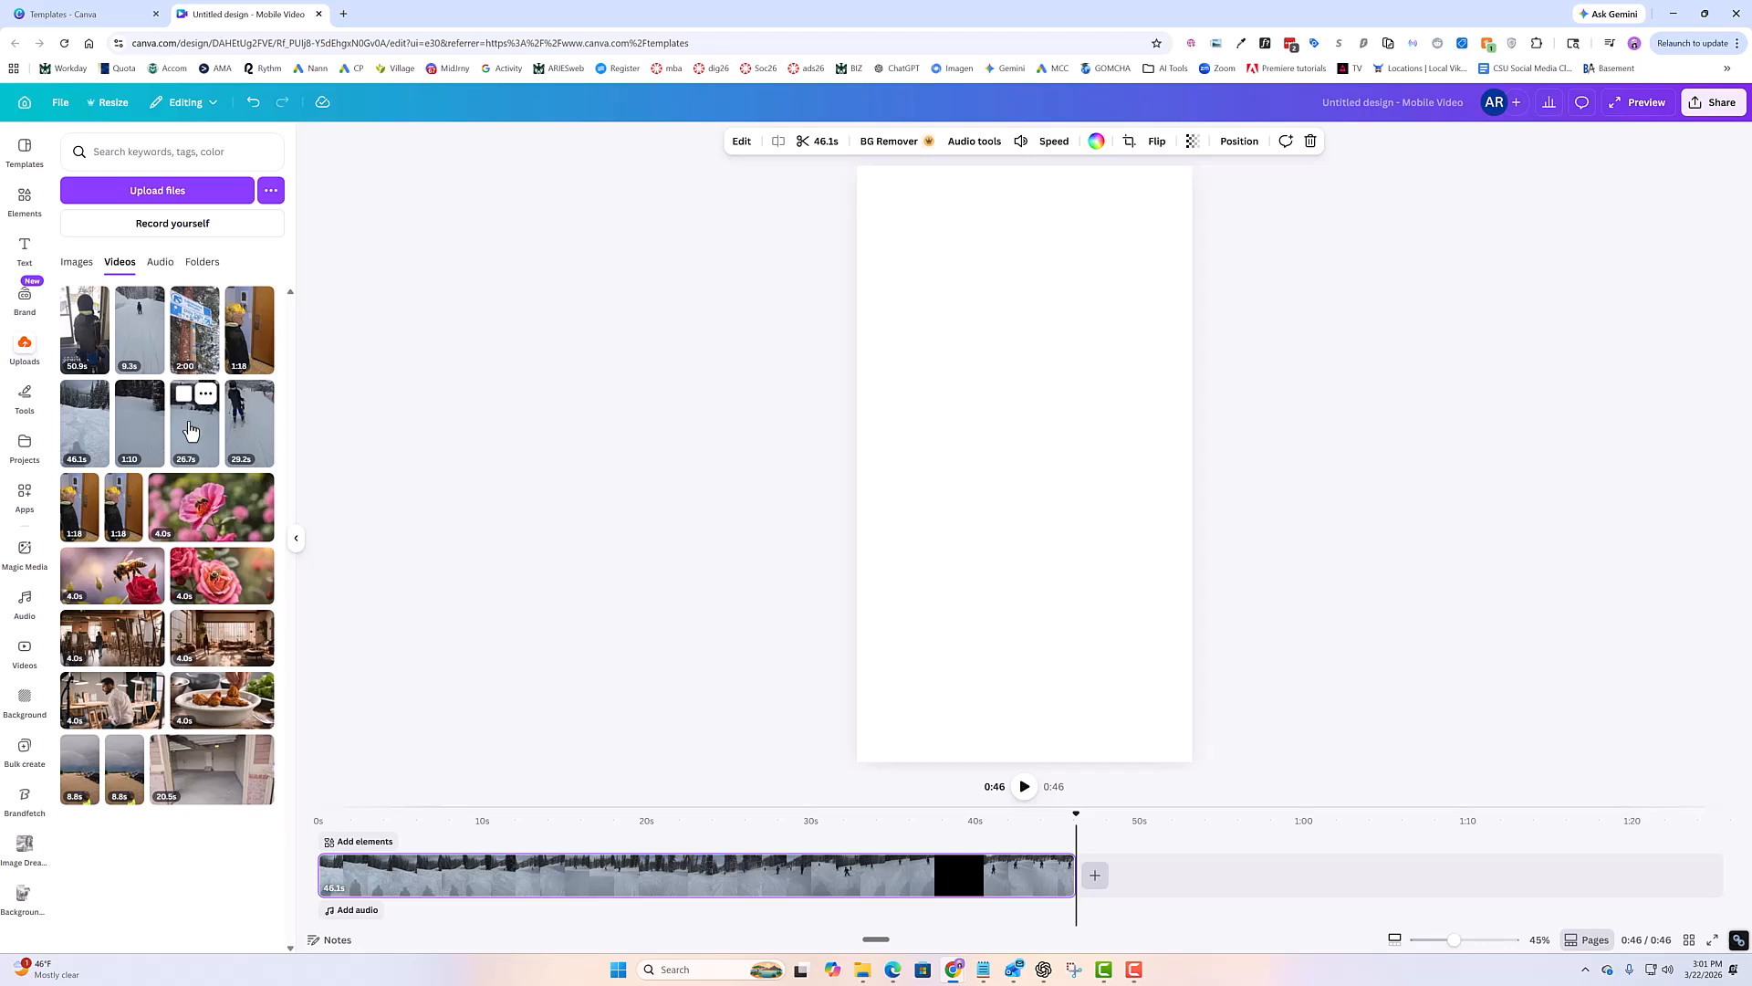
{"action": "left_click_drag", "start_coordinate": [190, 430], "coordinate": [1110, 872]}
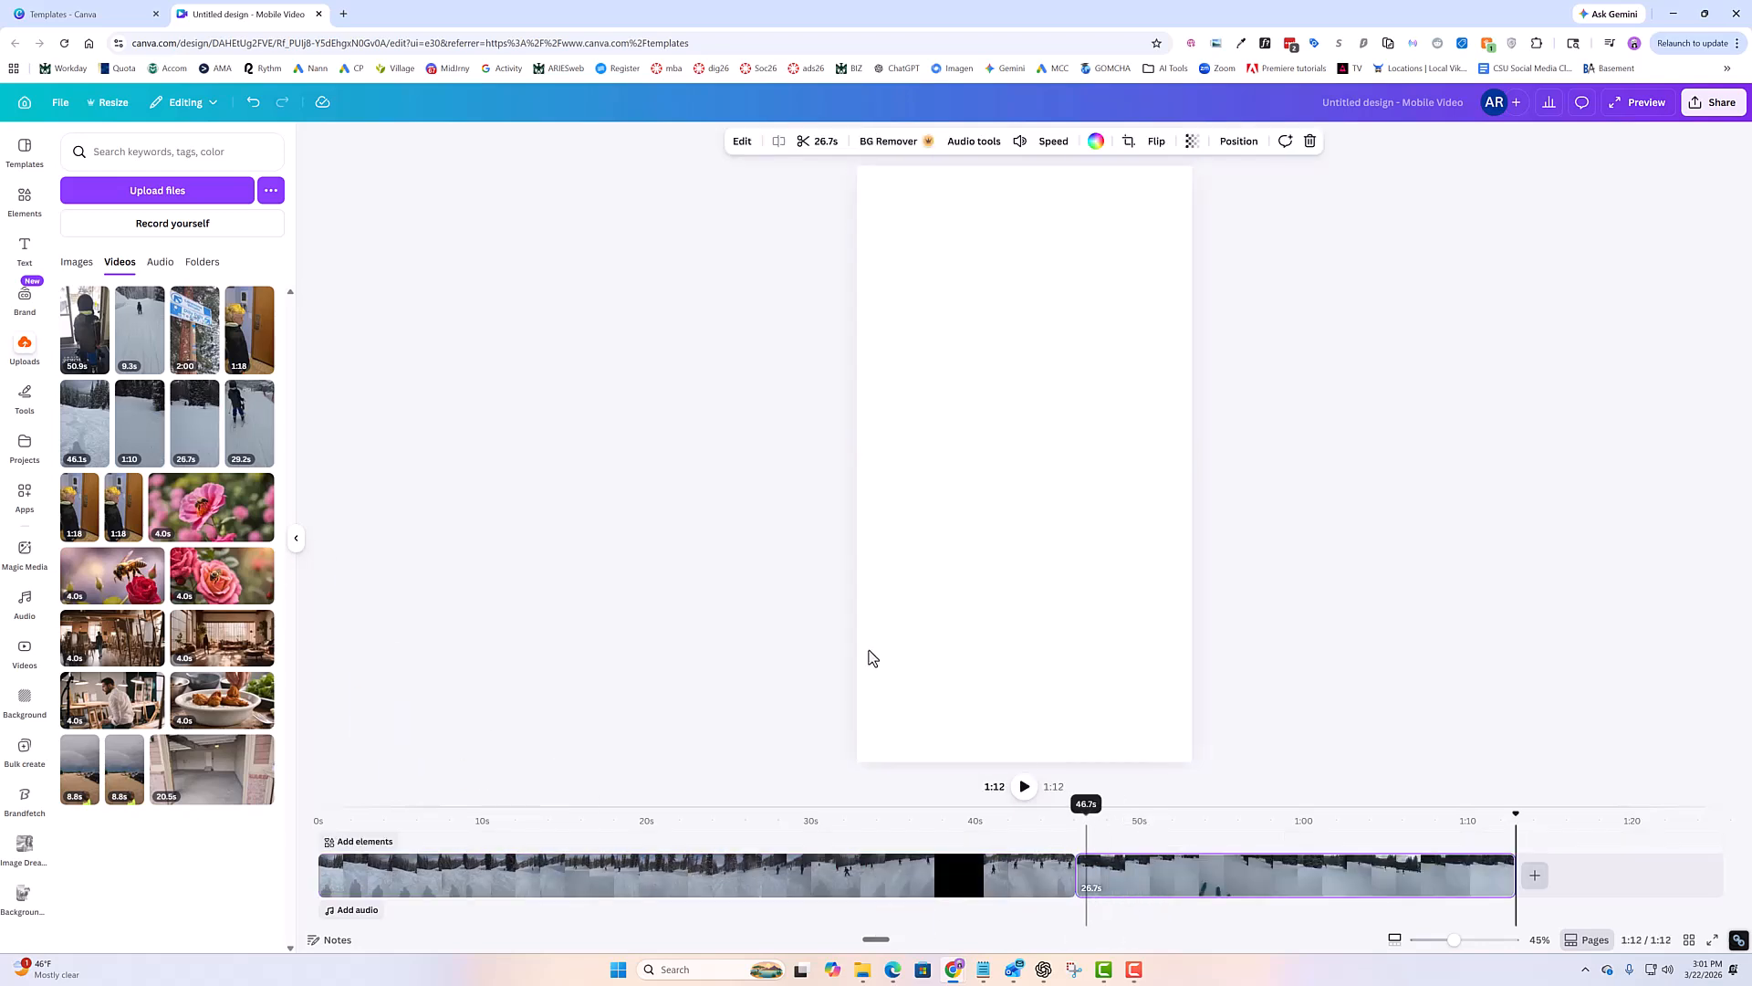
{"action": "left_click_drag", "start_coordinate": [250, 422], "coordinate": [1557, 873]}
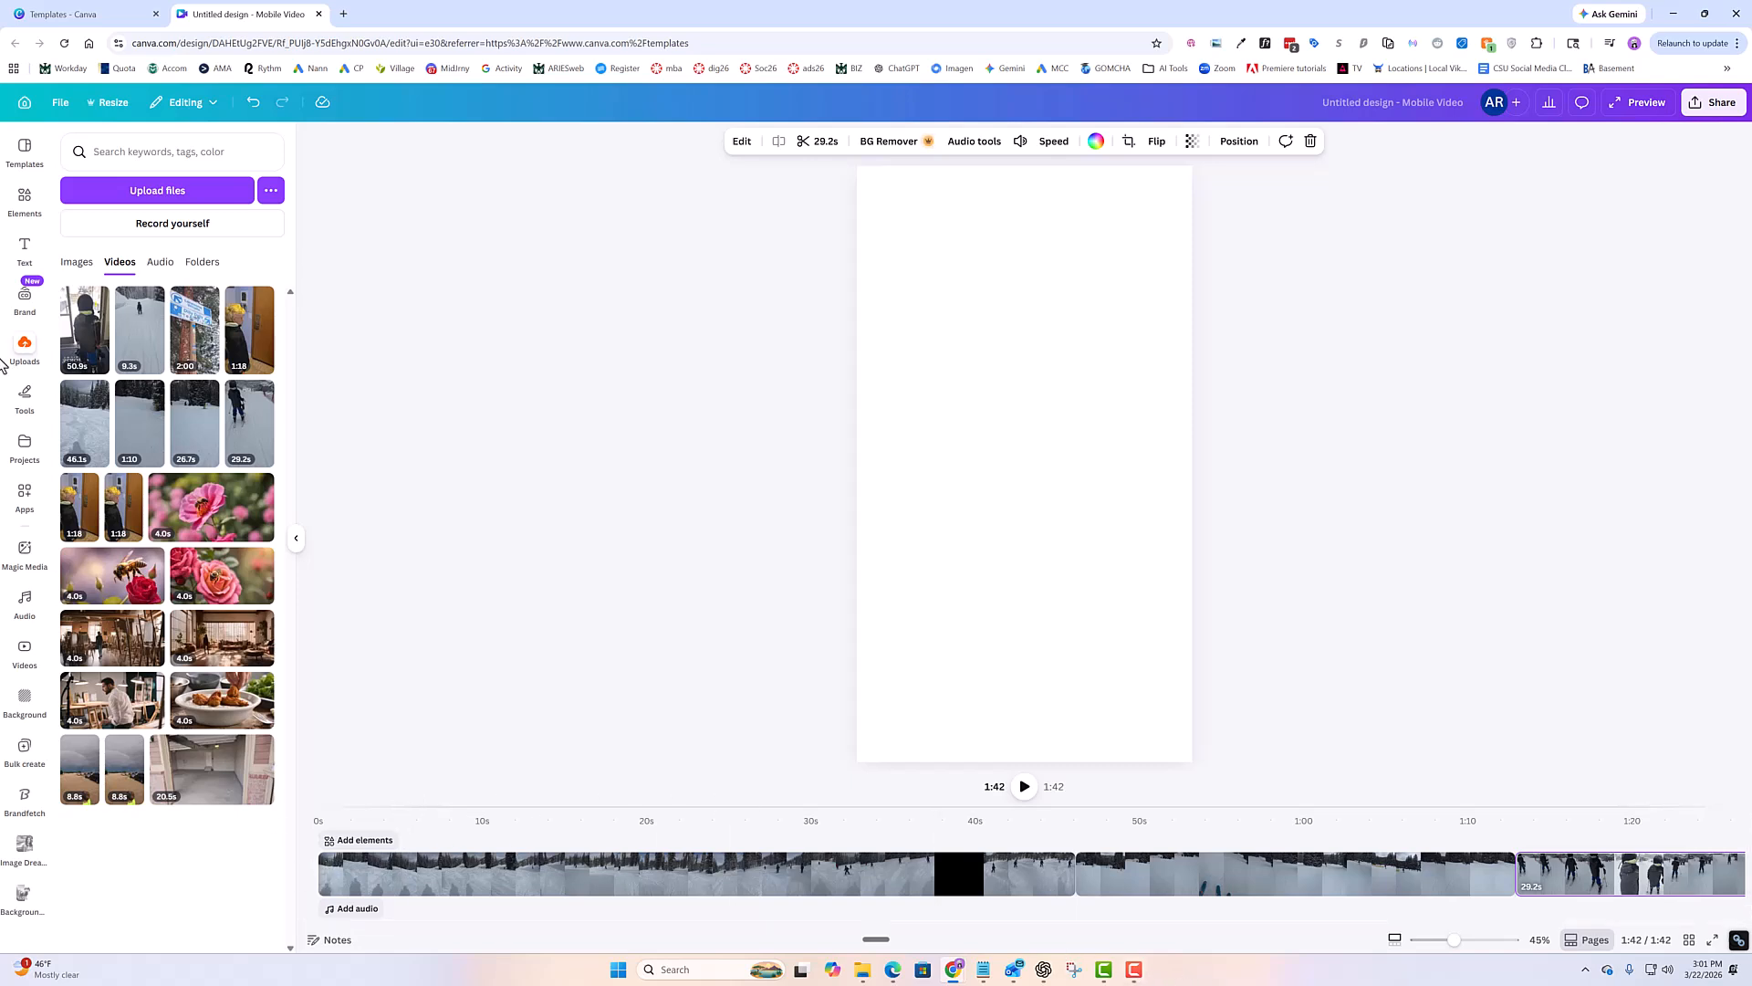
Play the video from its start and split the first clip at about 5.5 seconds.
{"action": "left_click", "coordinate": [1027, 794]}
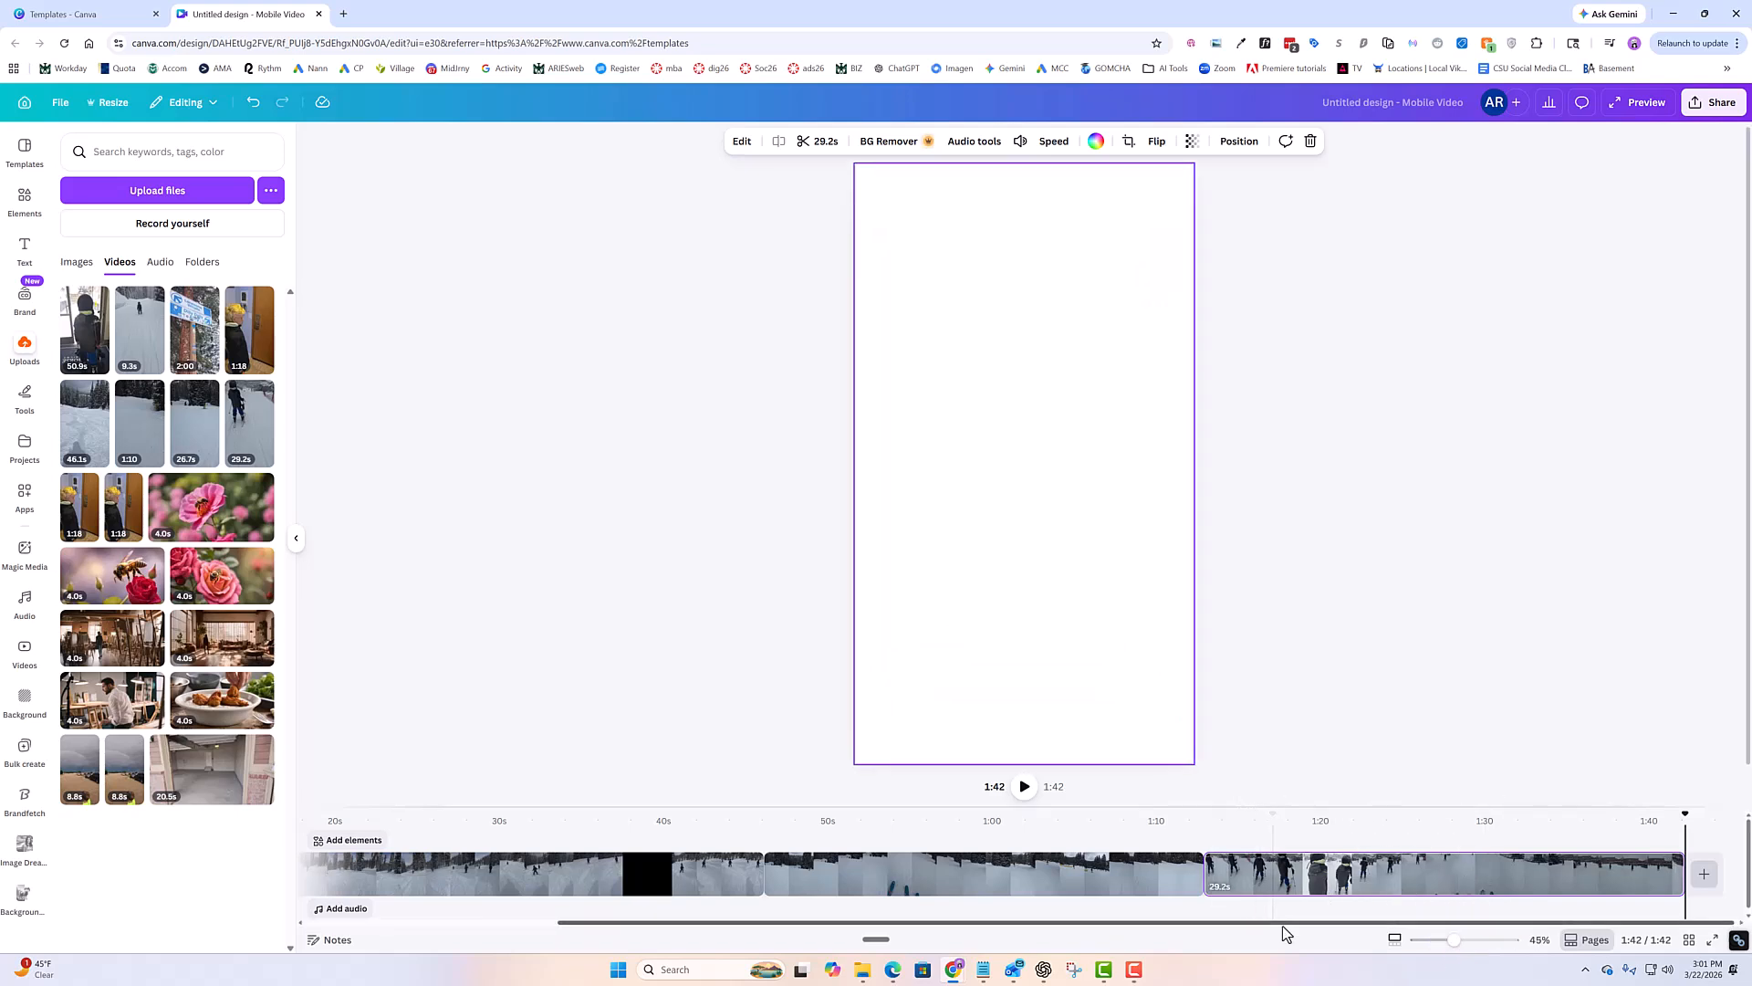
{"action": "left_click_drag", "start_coordinate": [1279, 921], "coordinate": [1003, 922]}
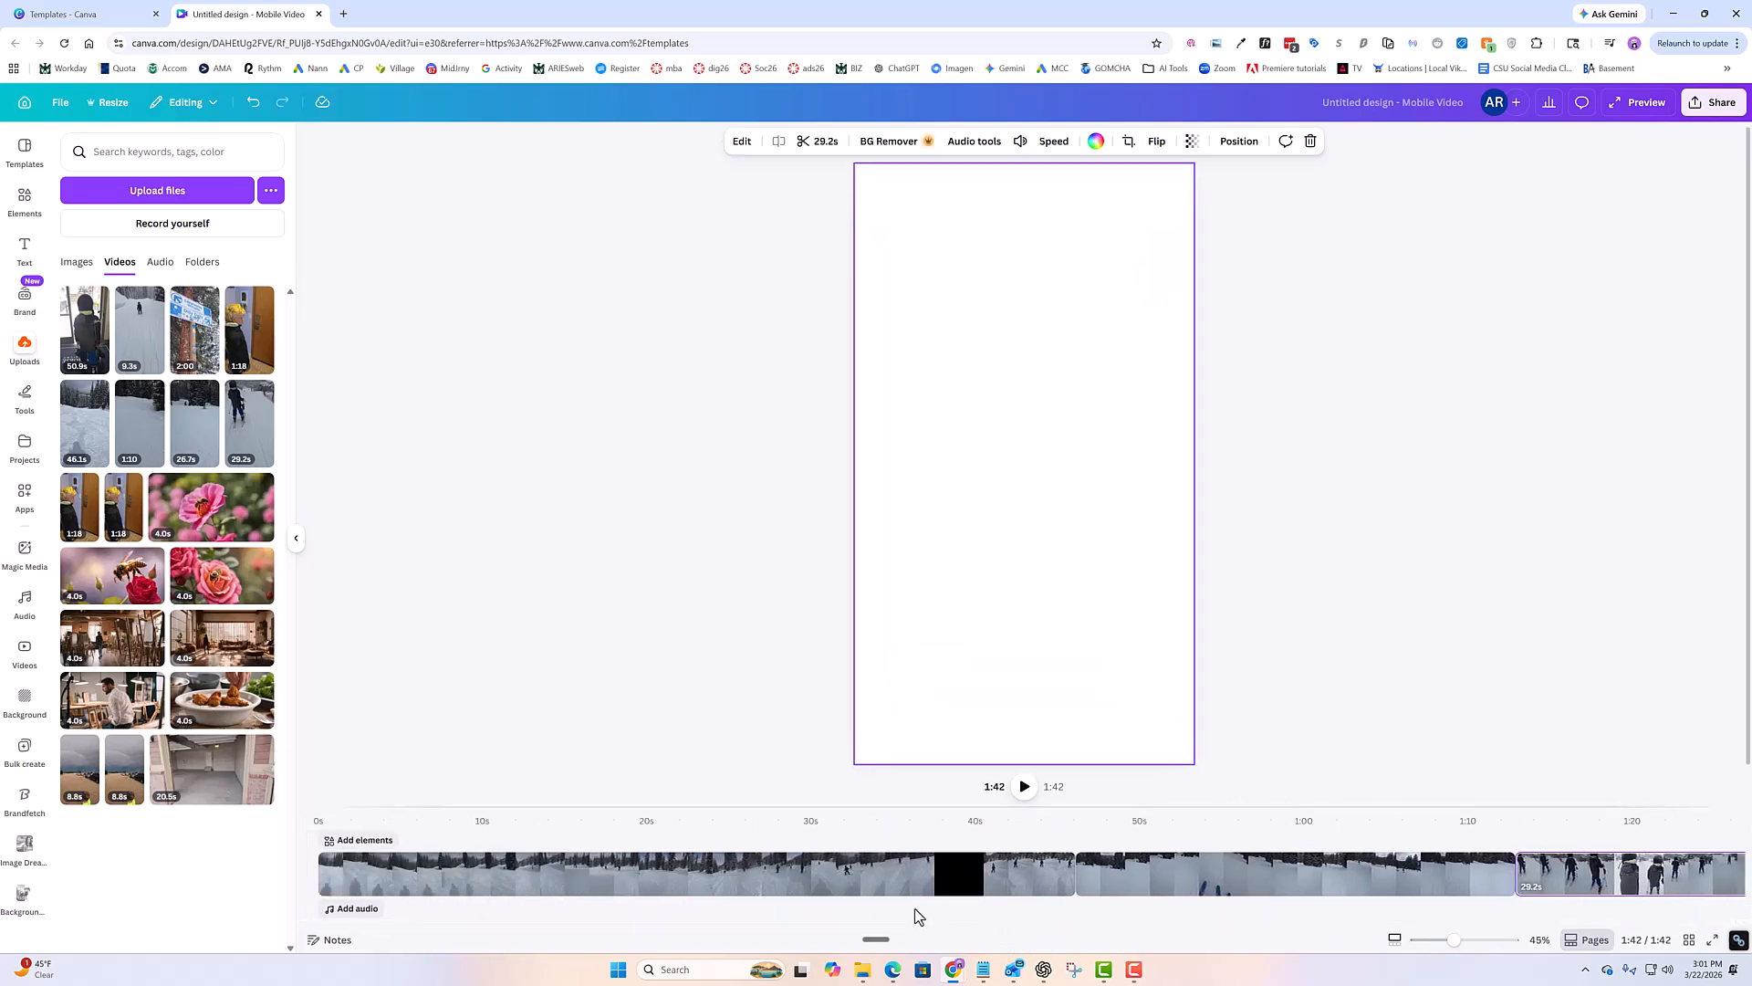
{"action": "scroll", "coordinate": [763, 851], "scroll_direction": "down", "scroll_amount": 2}
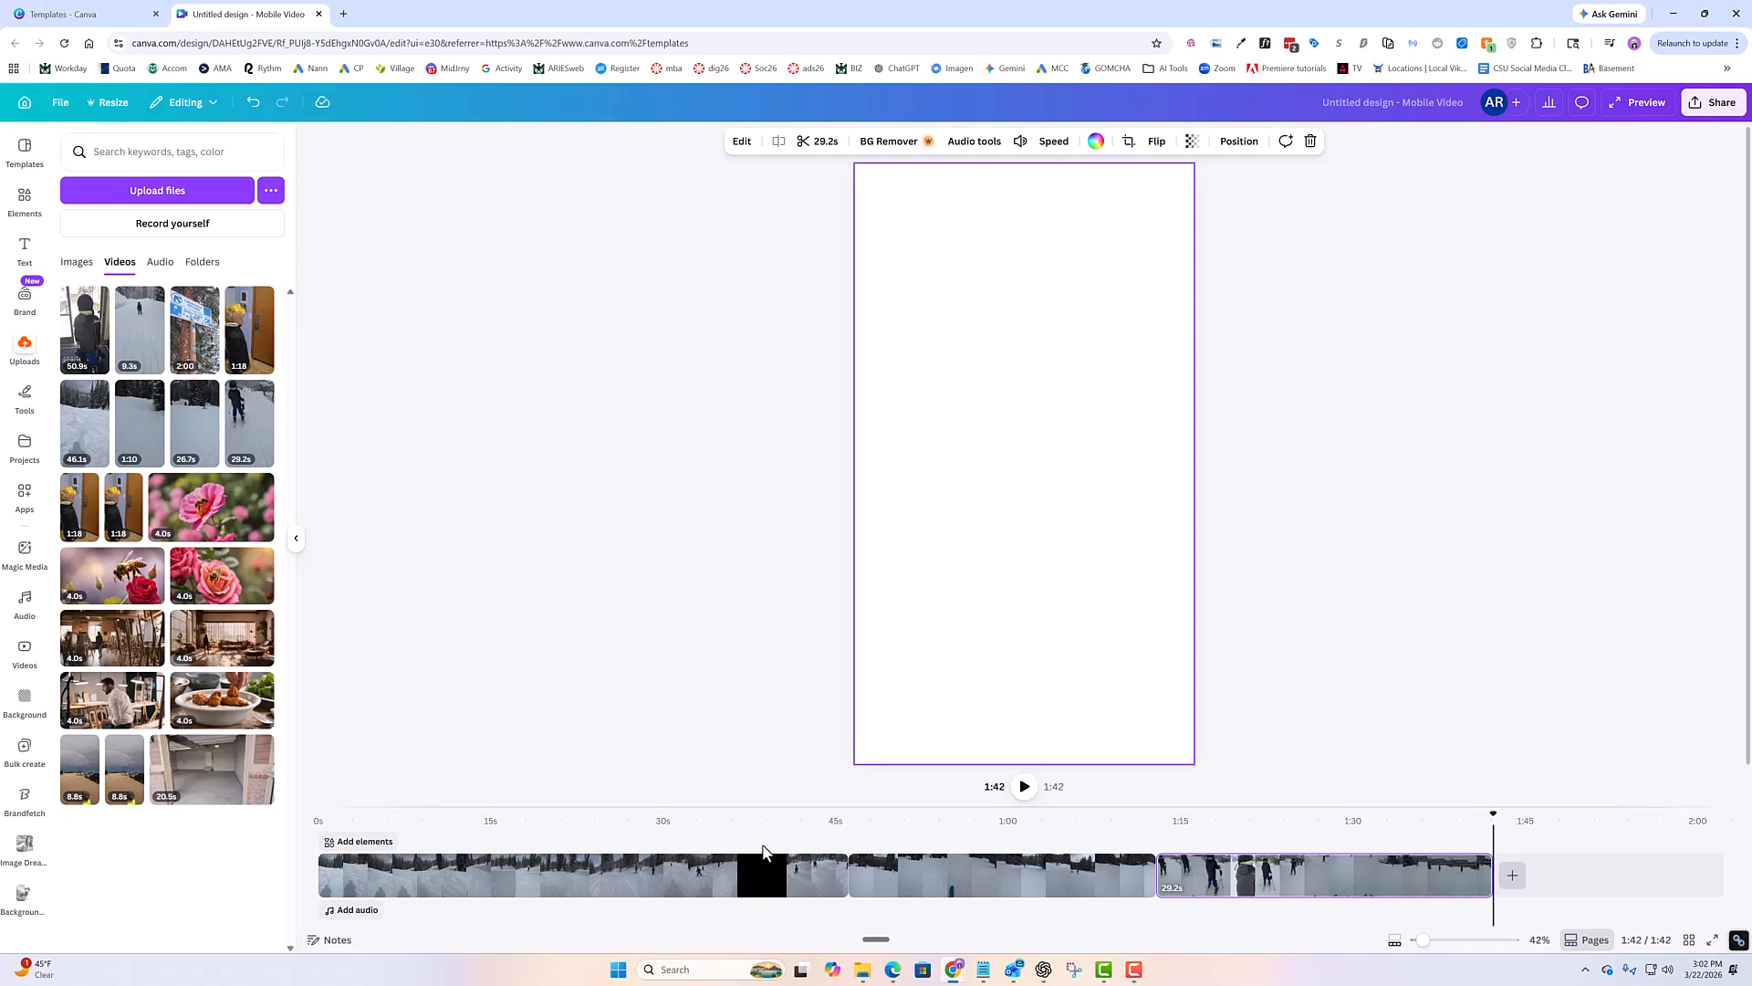
{"action": "scroll", "coordinate": [763, 852], "scroll_direction": "down", "scroll_amount": 2}
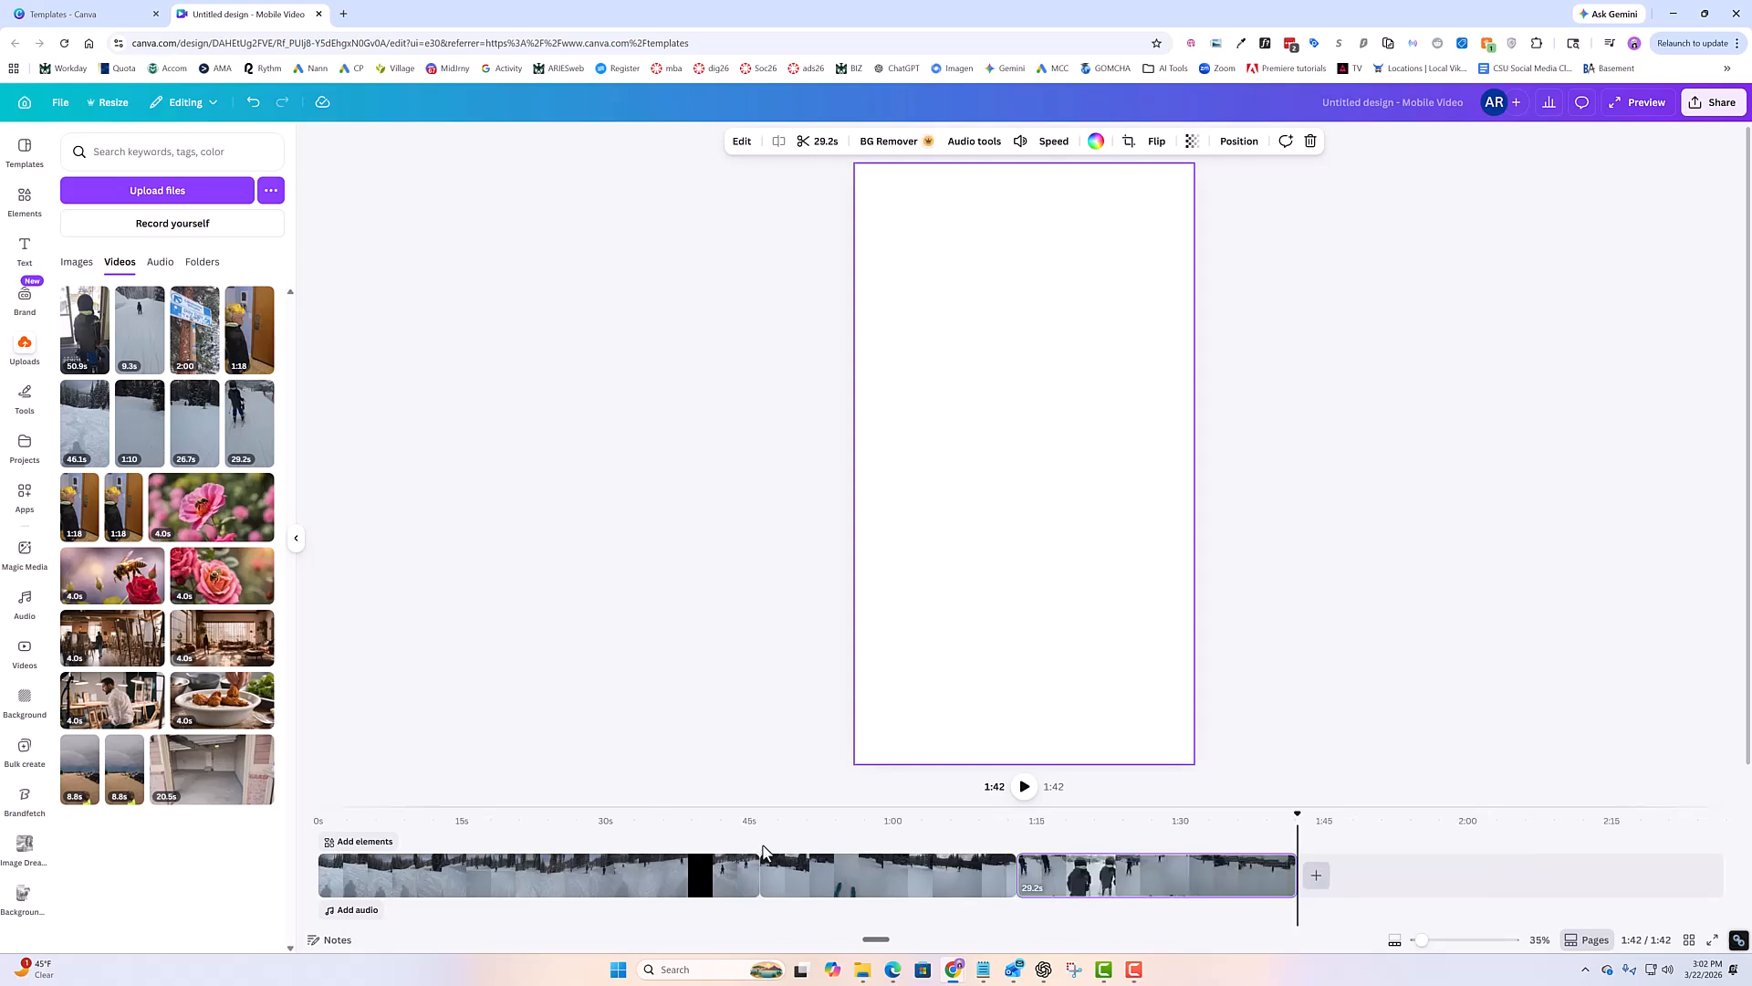
{"action": "scroll", "coordinate": [763, 851], "scroll_direction": "down", "scroll_amount": 3}
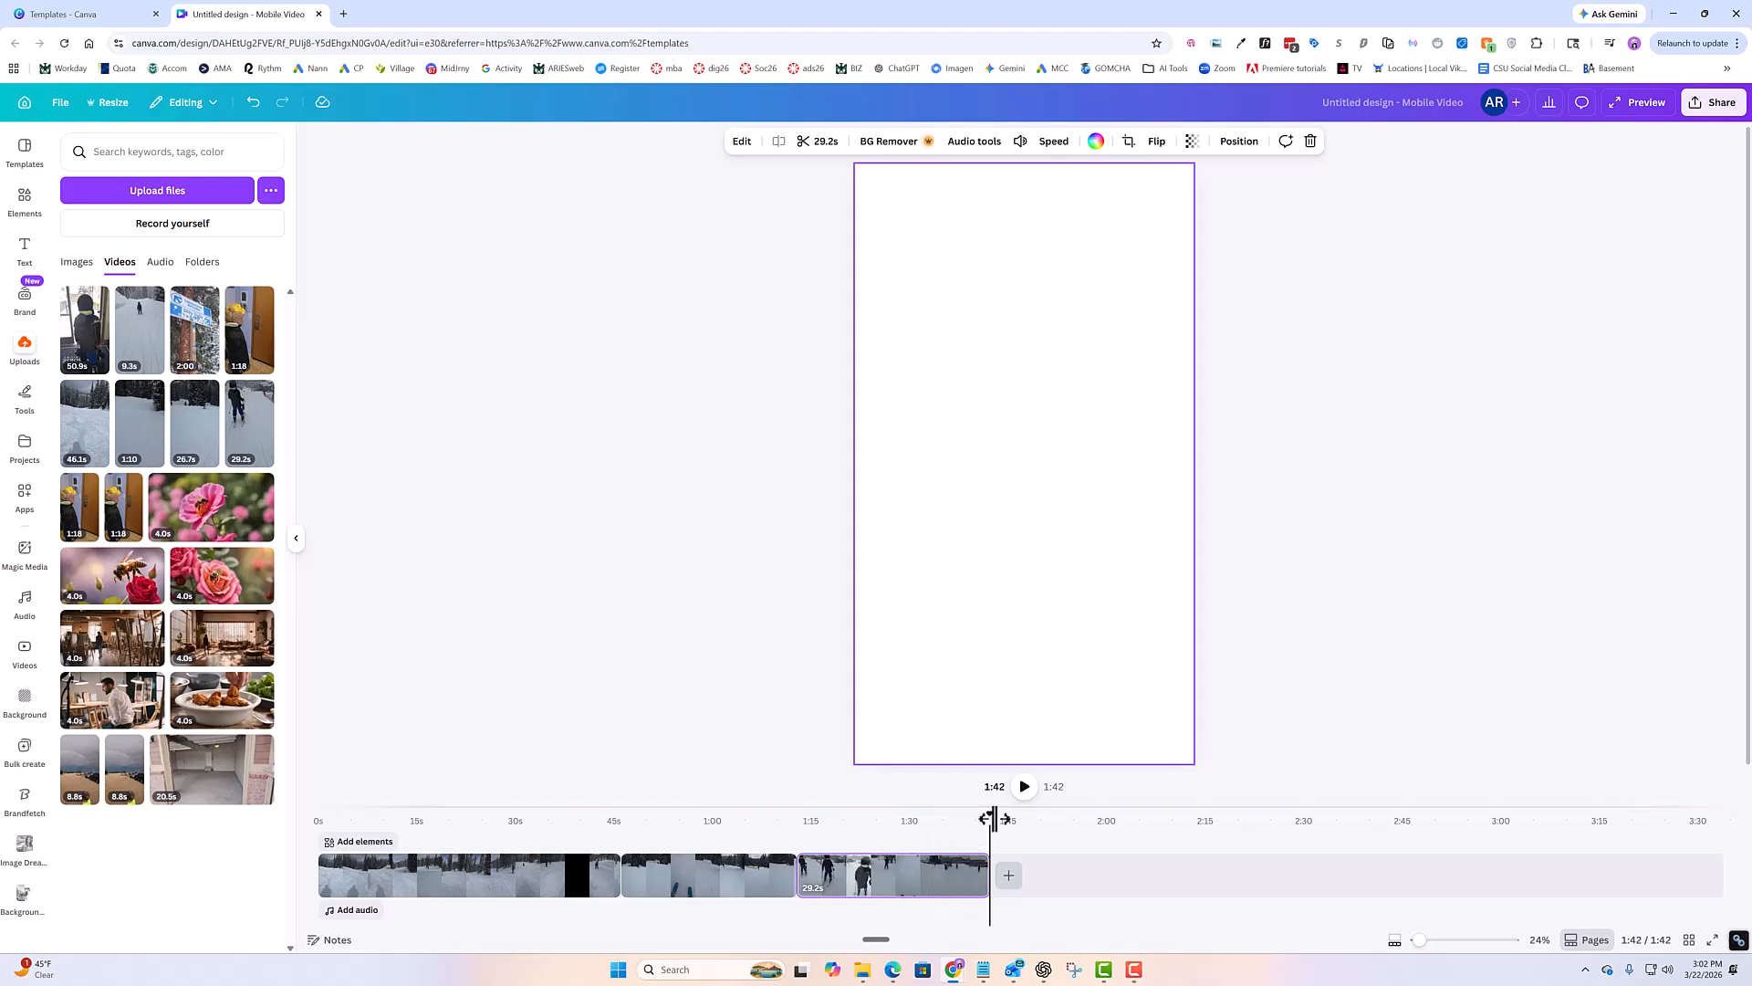
{"action": "left_click_drag", "start_coordinate": [990, 812], "coordinate": [190, 845]}
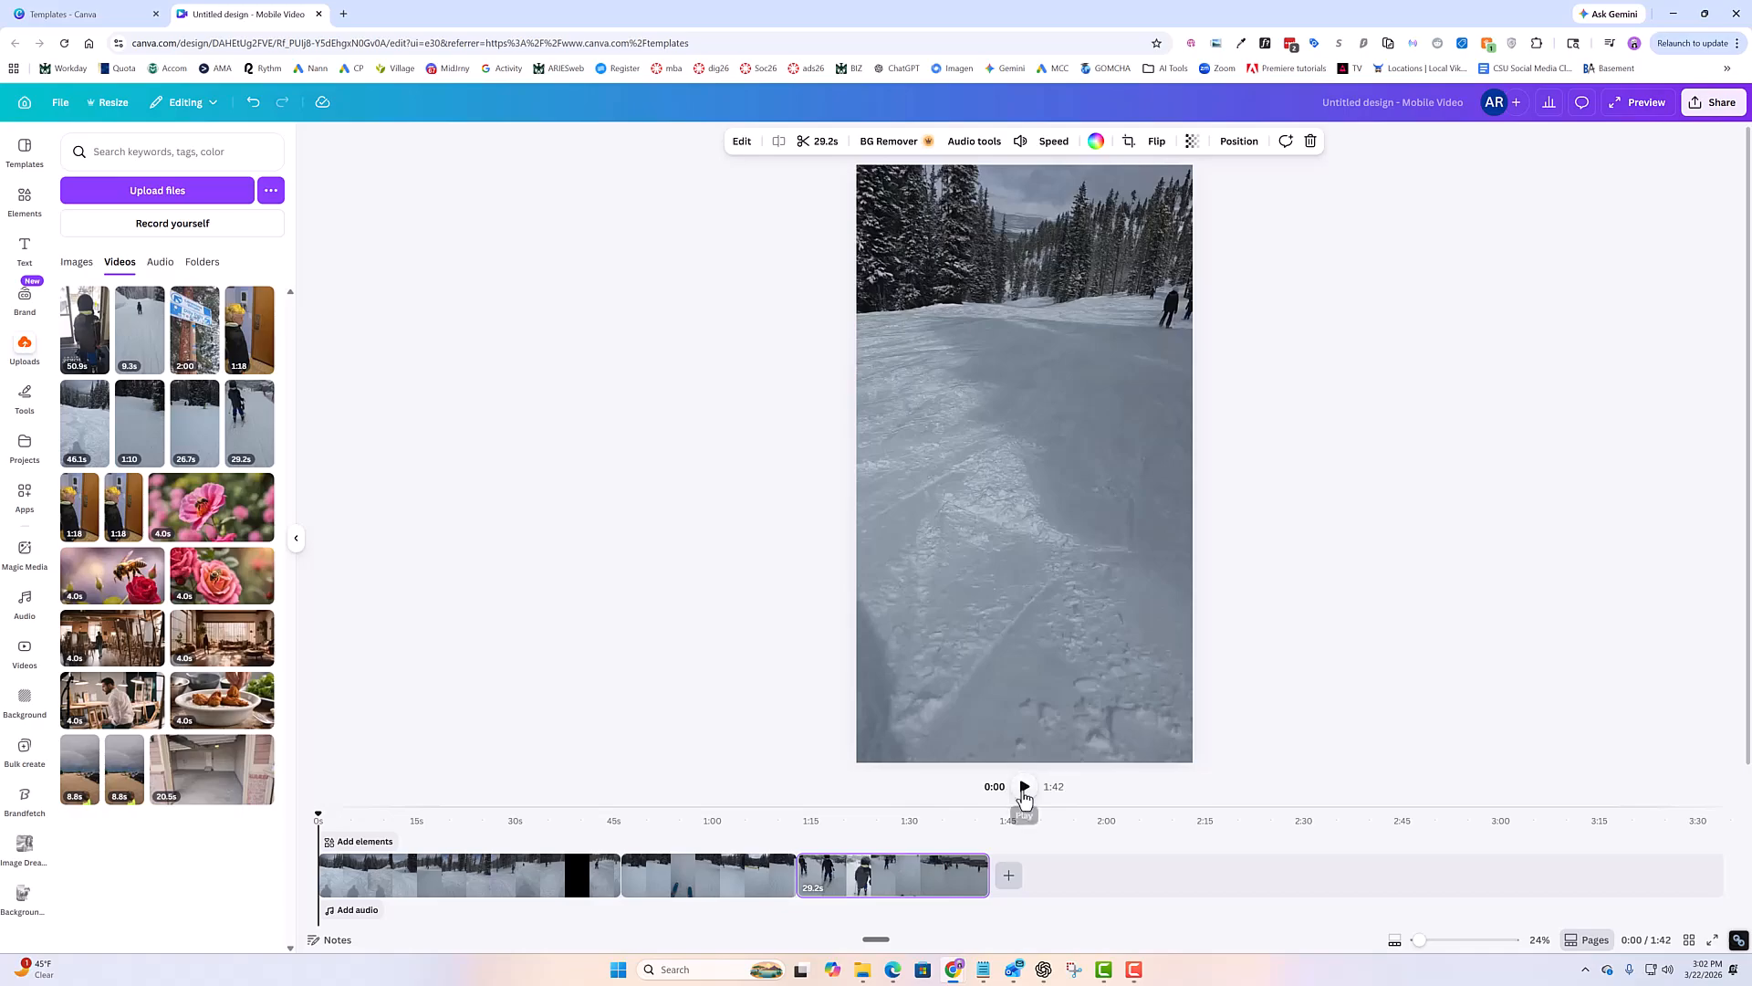
{"action": "left_click", "coordinate": [1024, 789]}
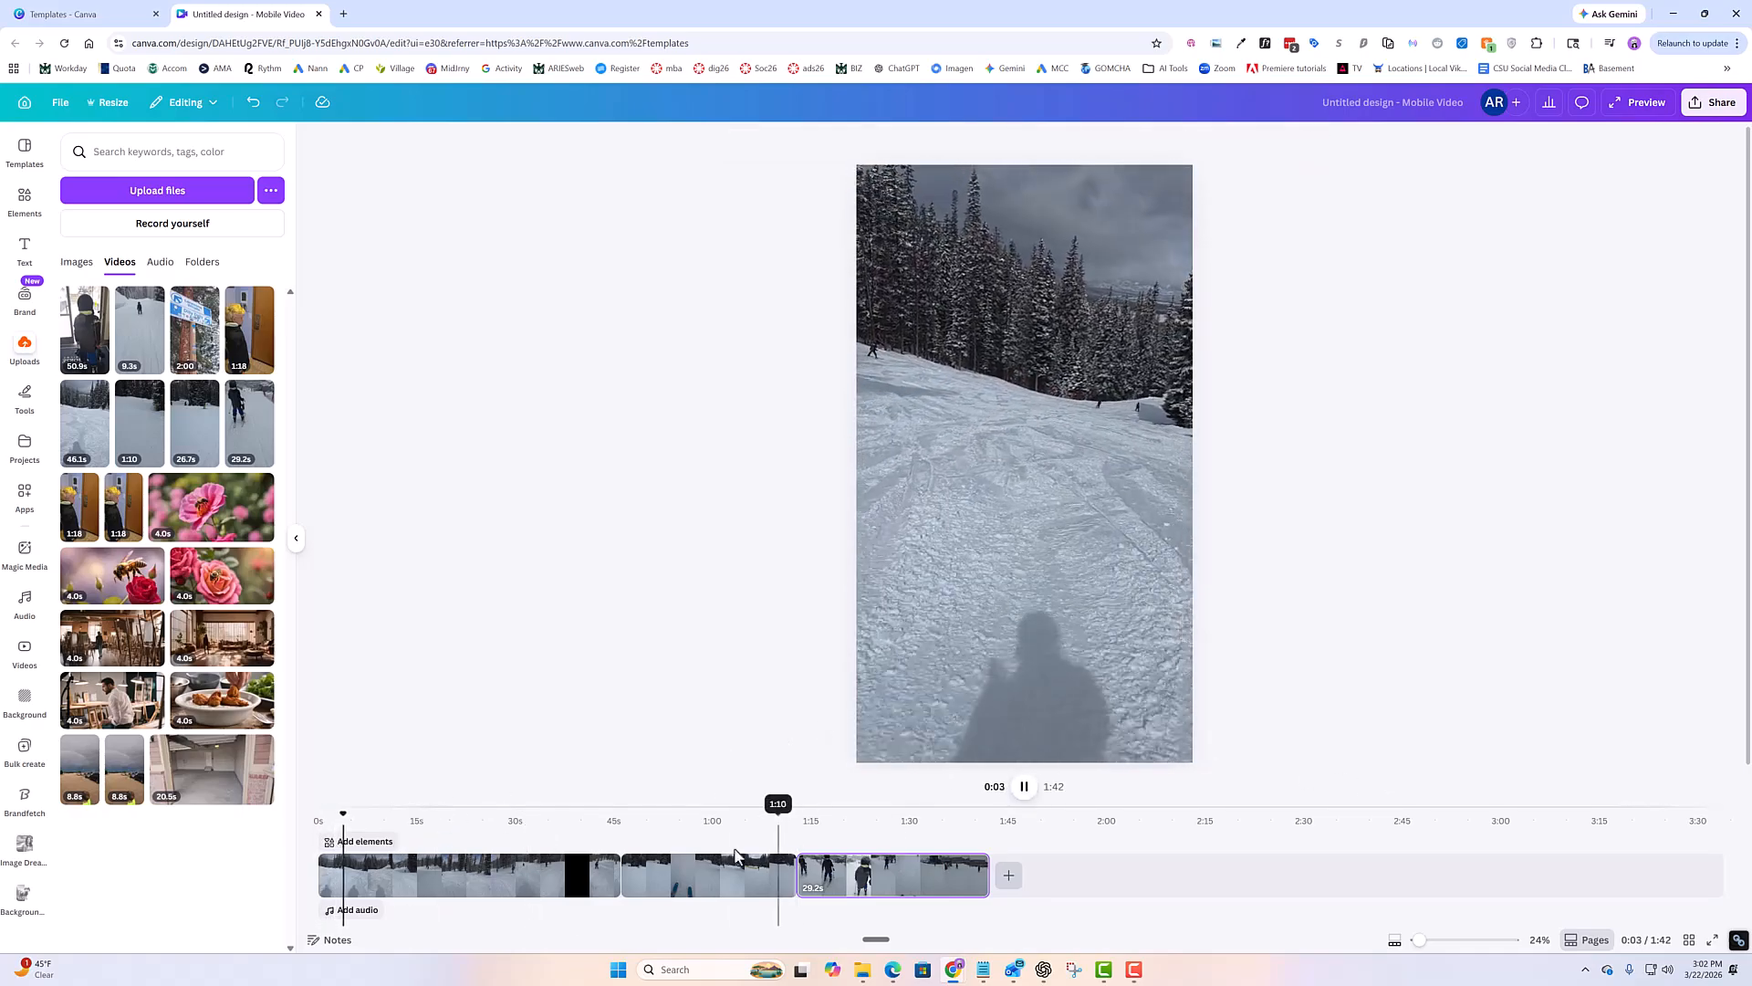
{"action": "left_click", "coordinate": [1026, 790]}
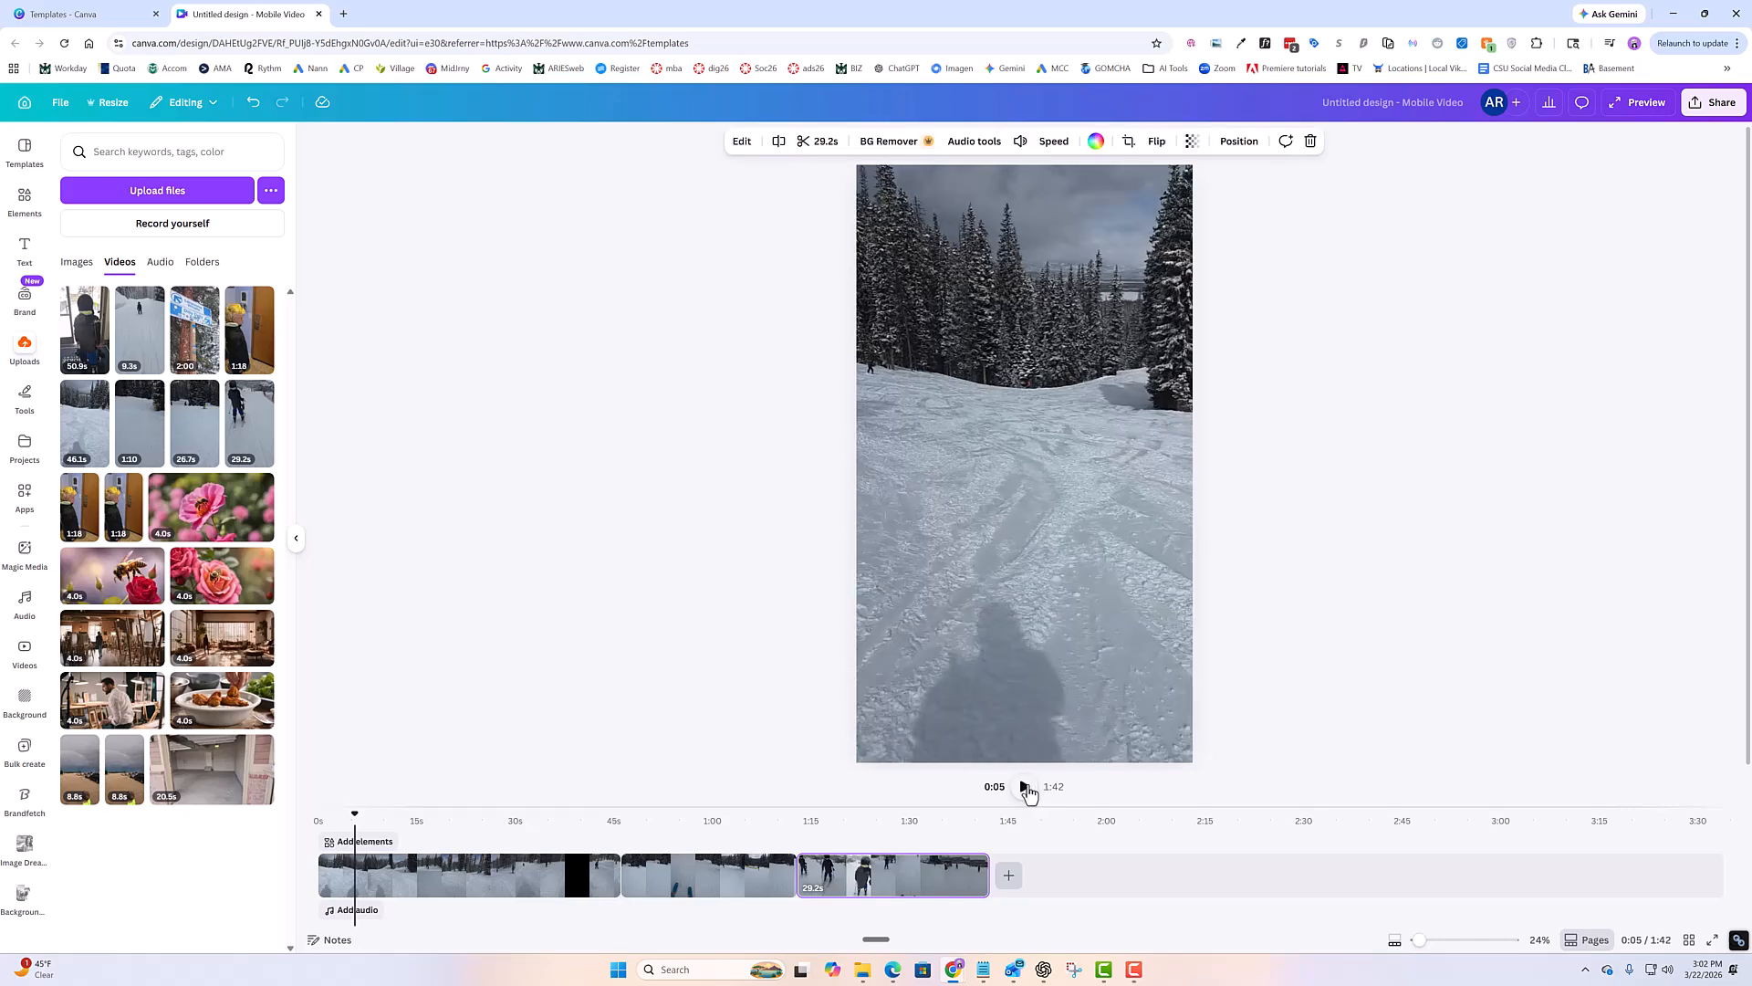
{"action": "right_click", "coordinate": [356, 881]}
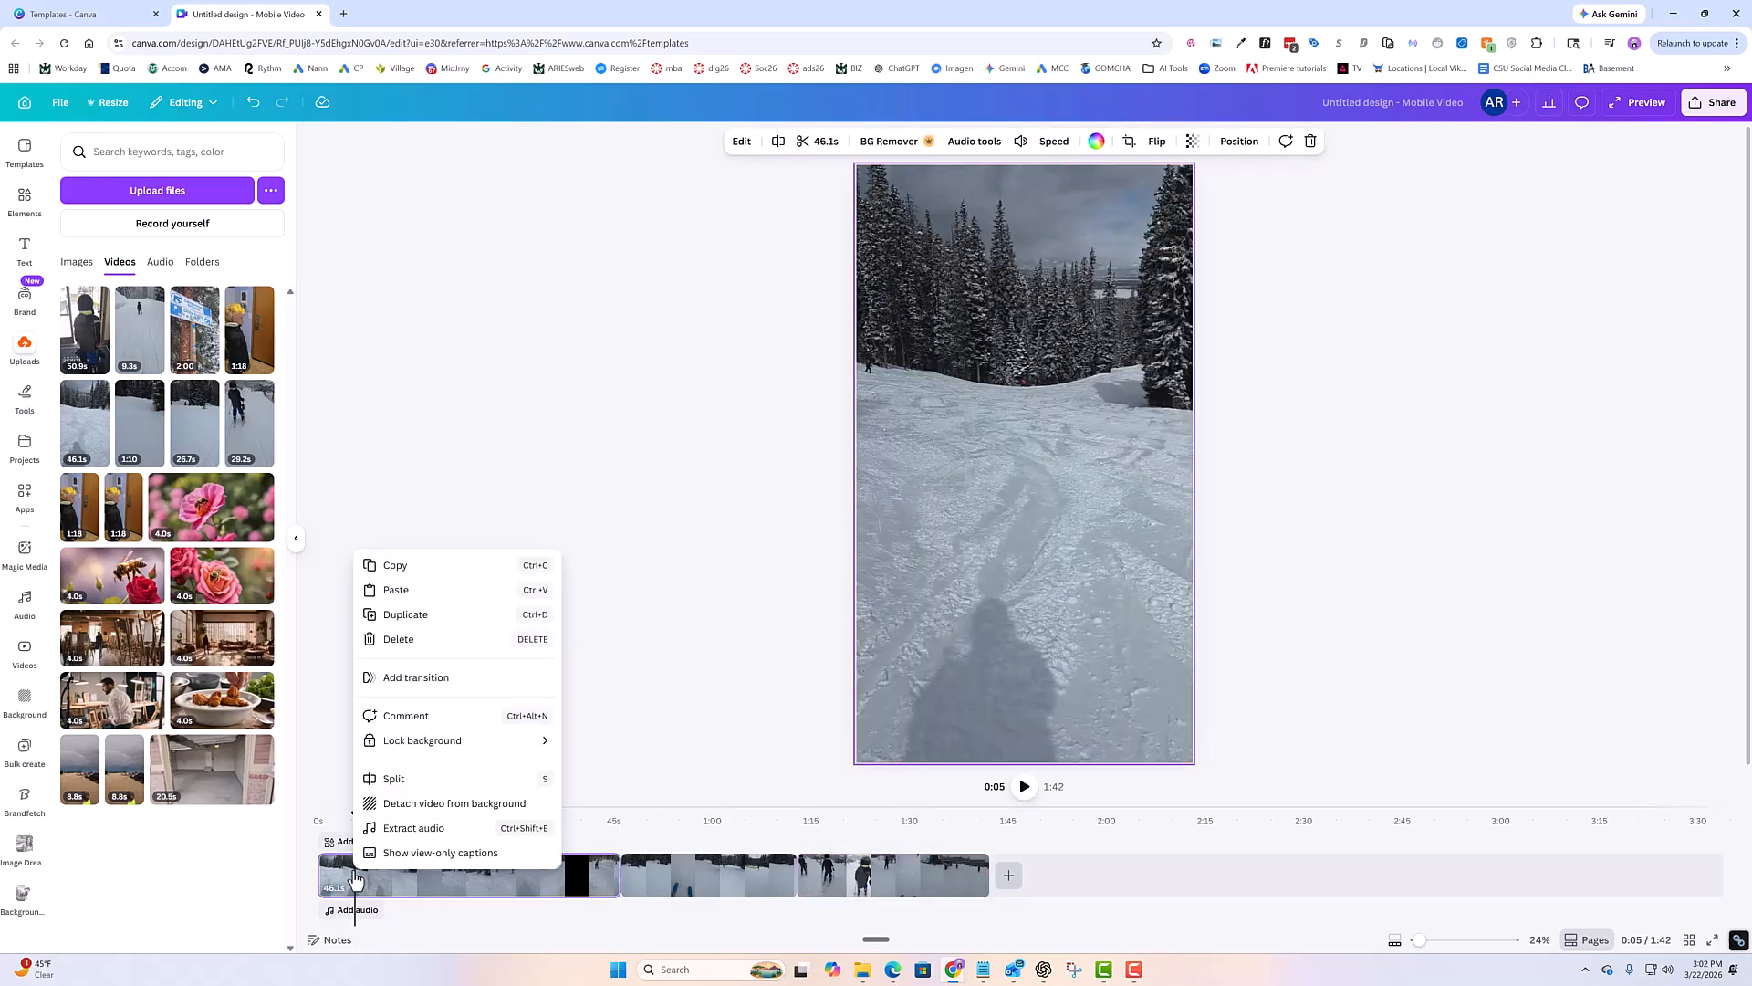
{"action": "left_click", "coordinate": [428, 785]}
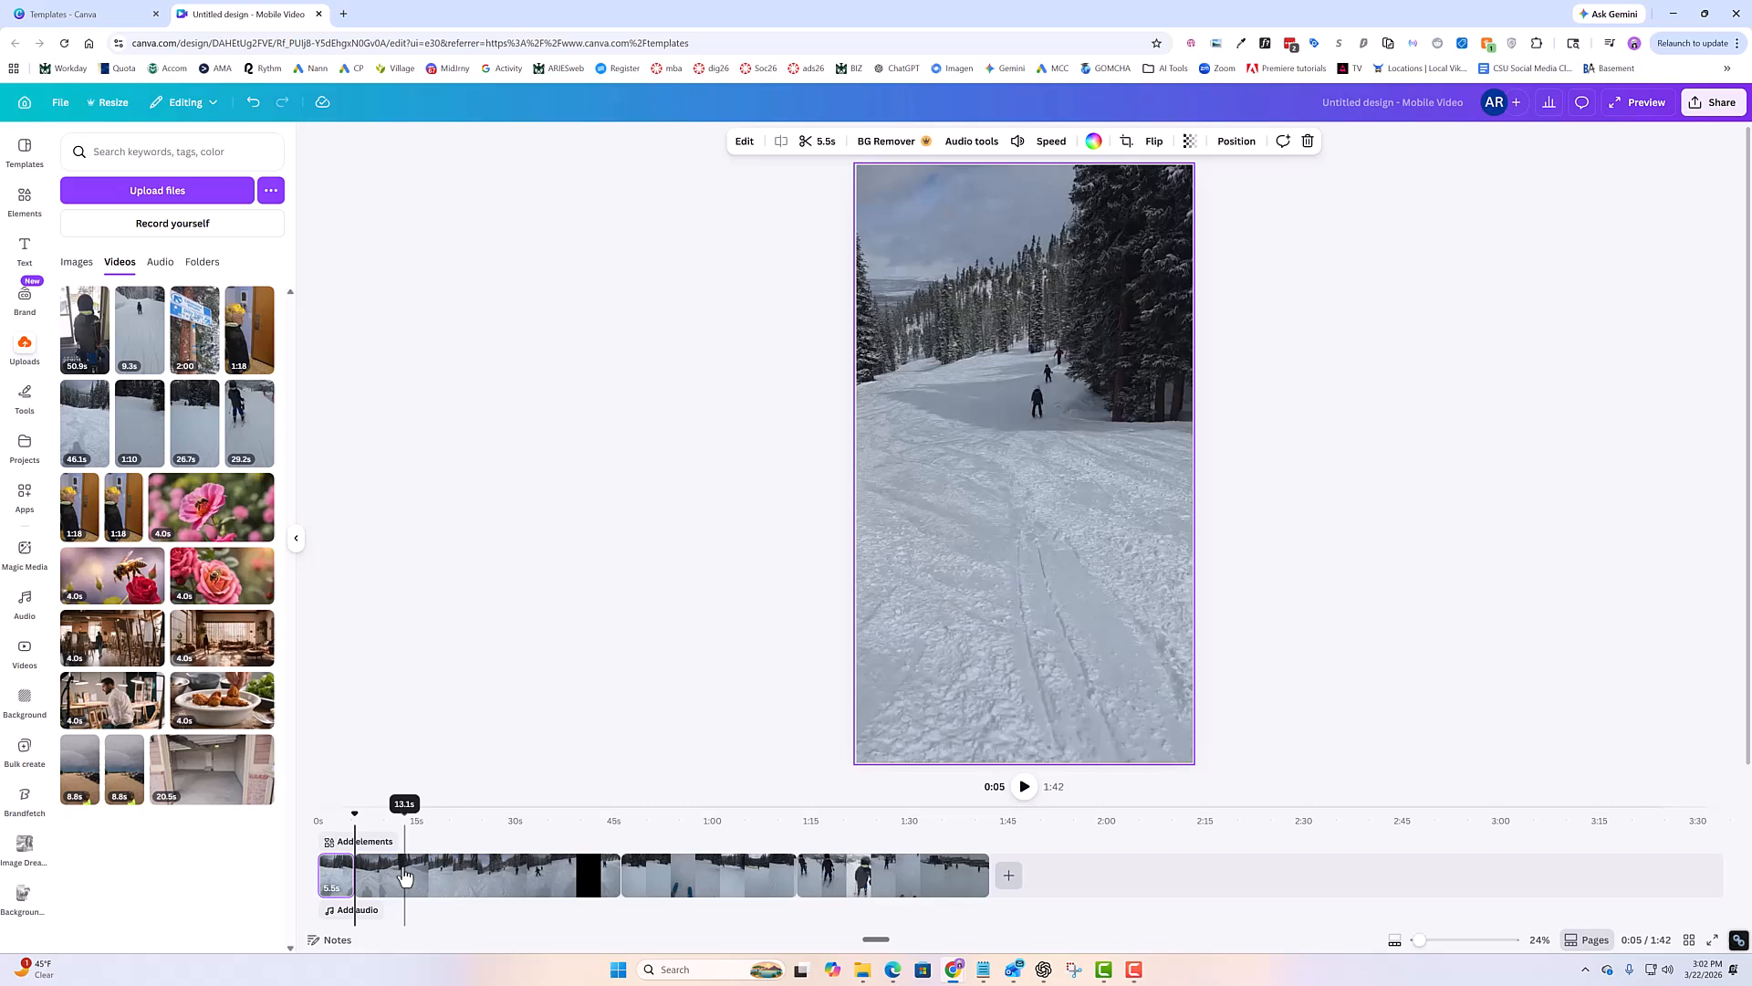
Split the first clip again at about 10 seconds and delete the 4.8-second piece between the two cuts.
{"action": "left_click", "coordinate": [1030, 792]}
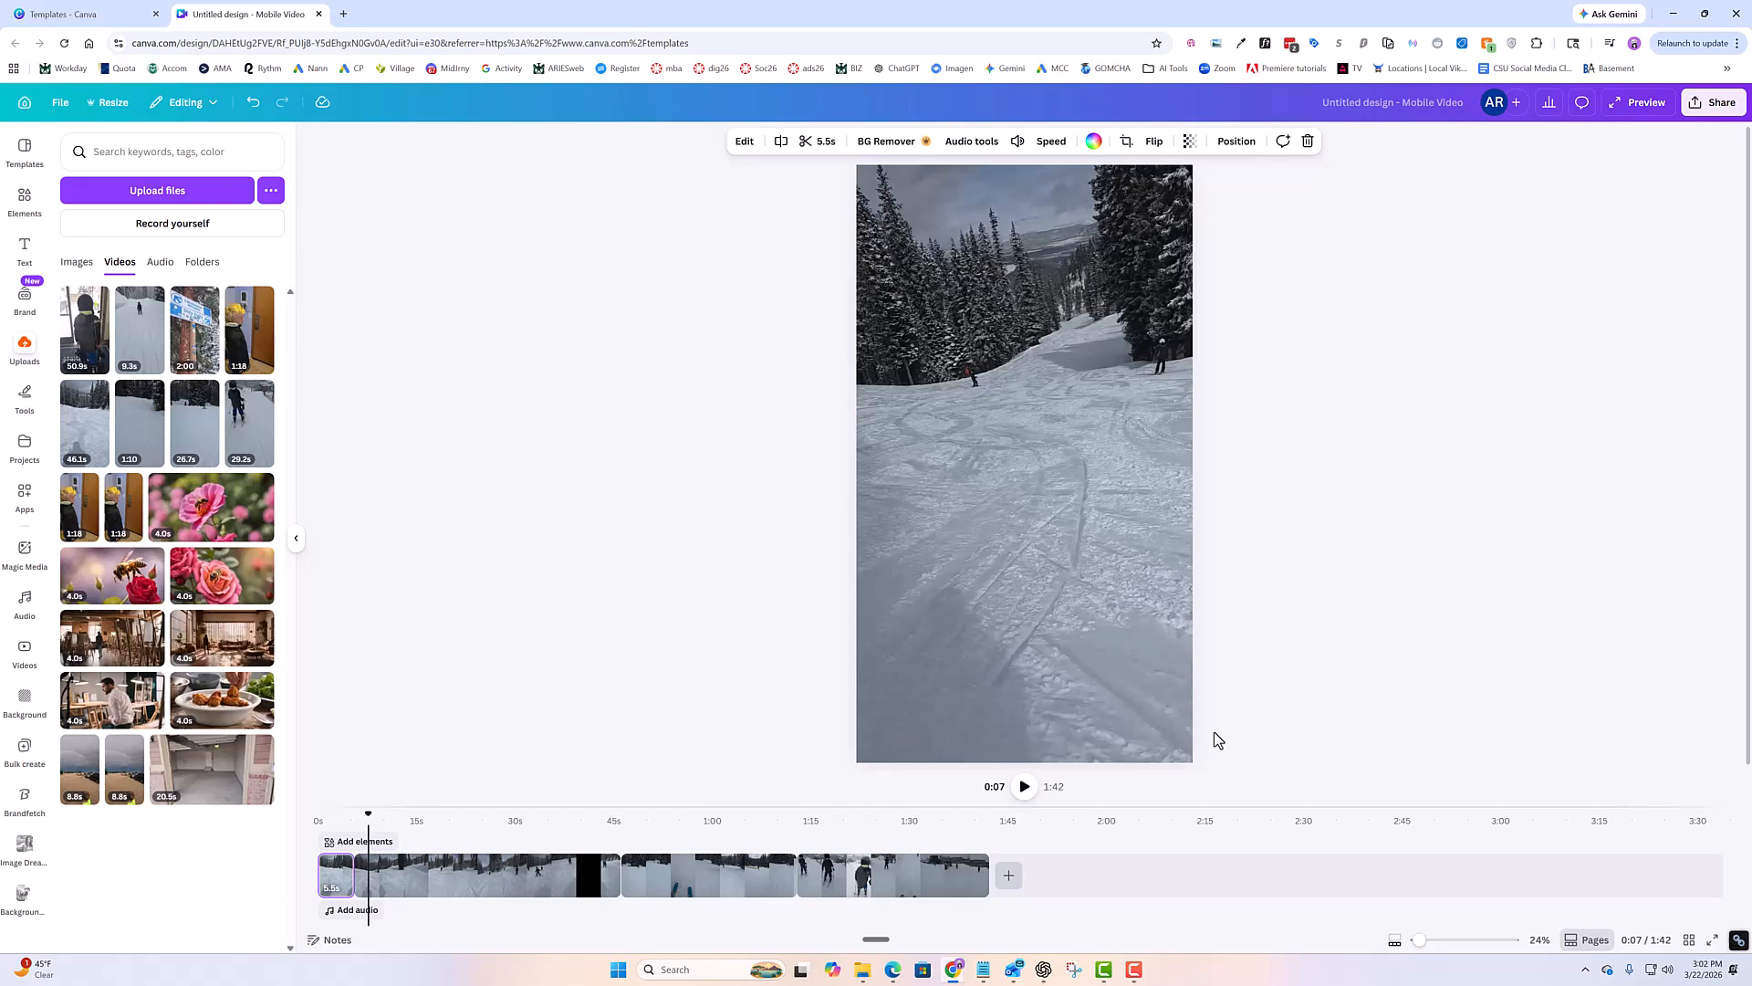
{"action": "key", "text": "space"}
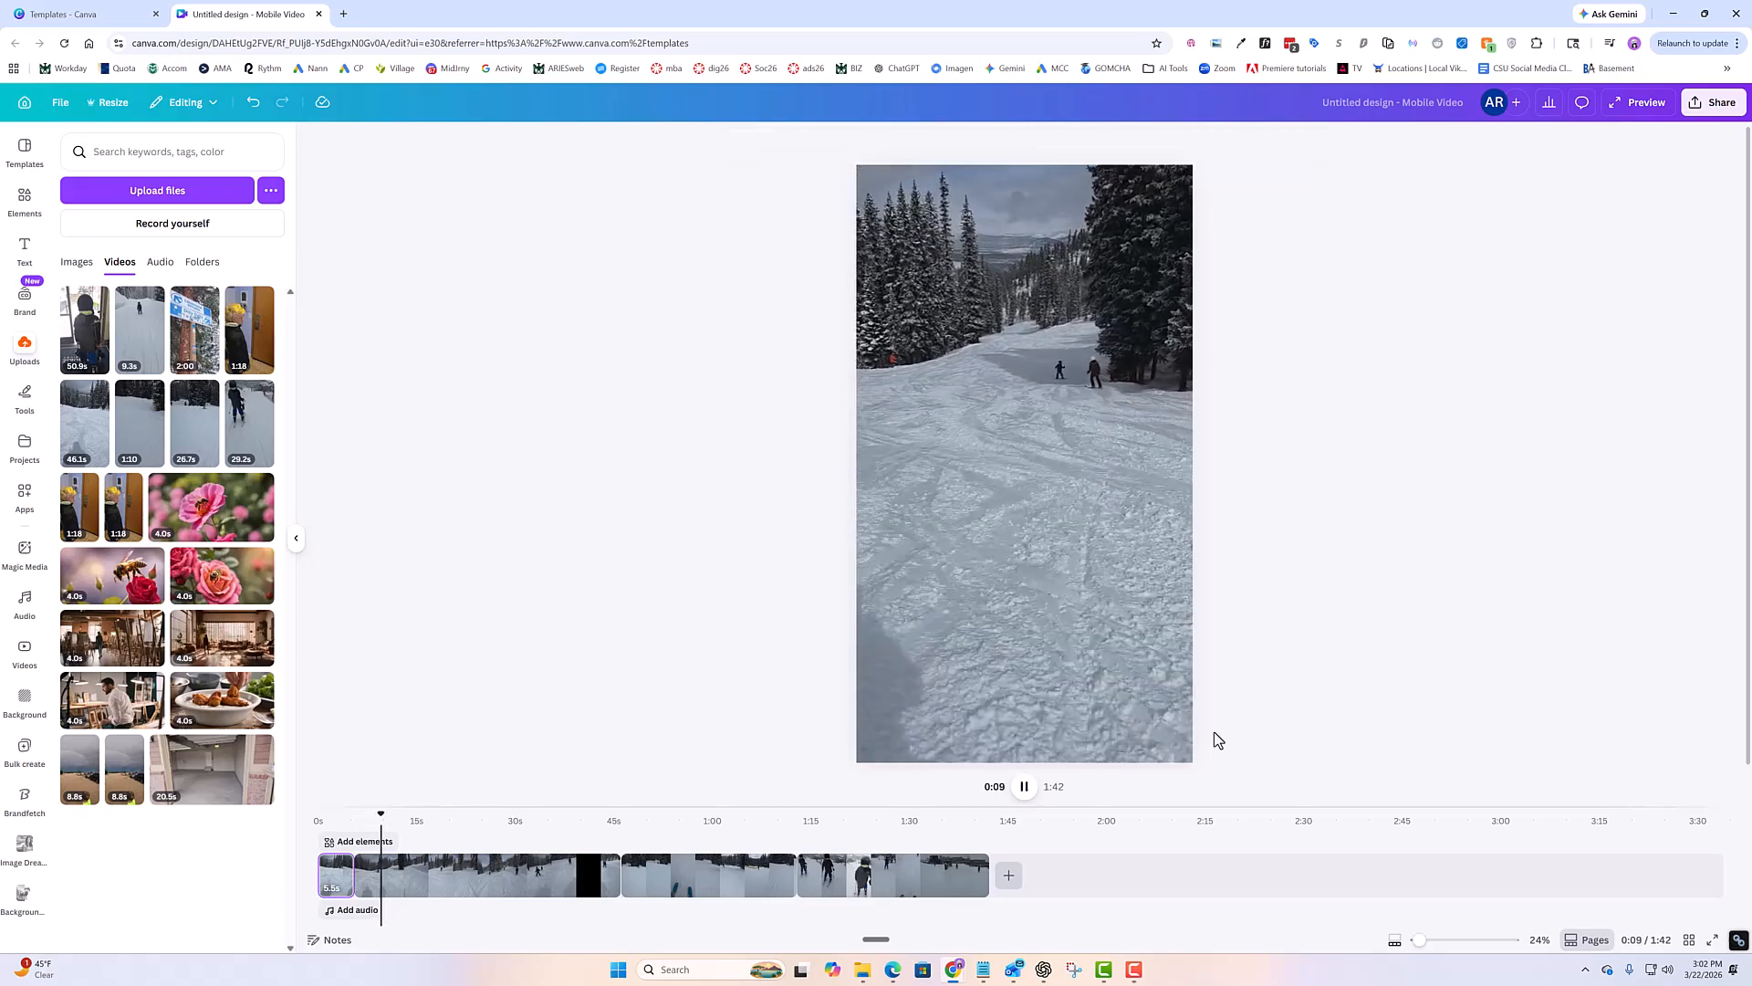
{"action": "key", "text": "space"}
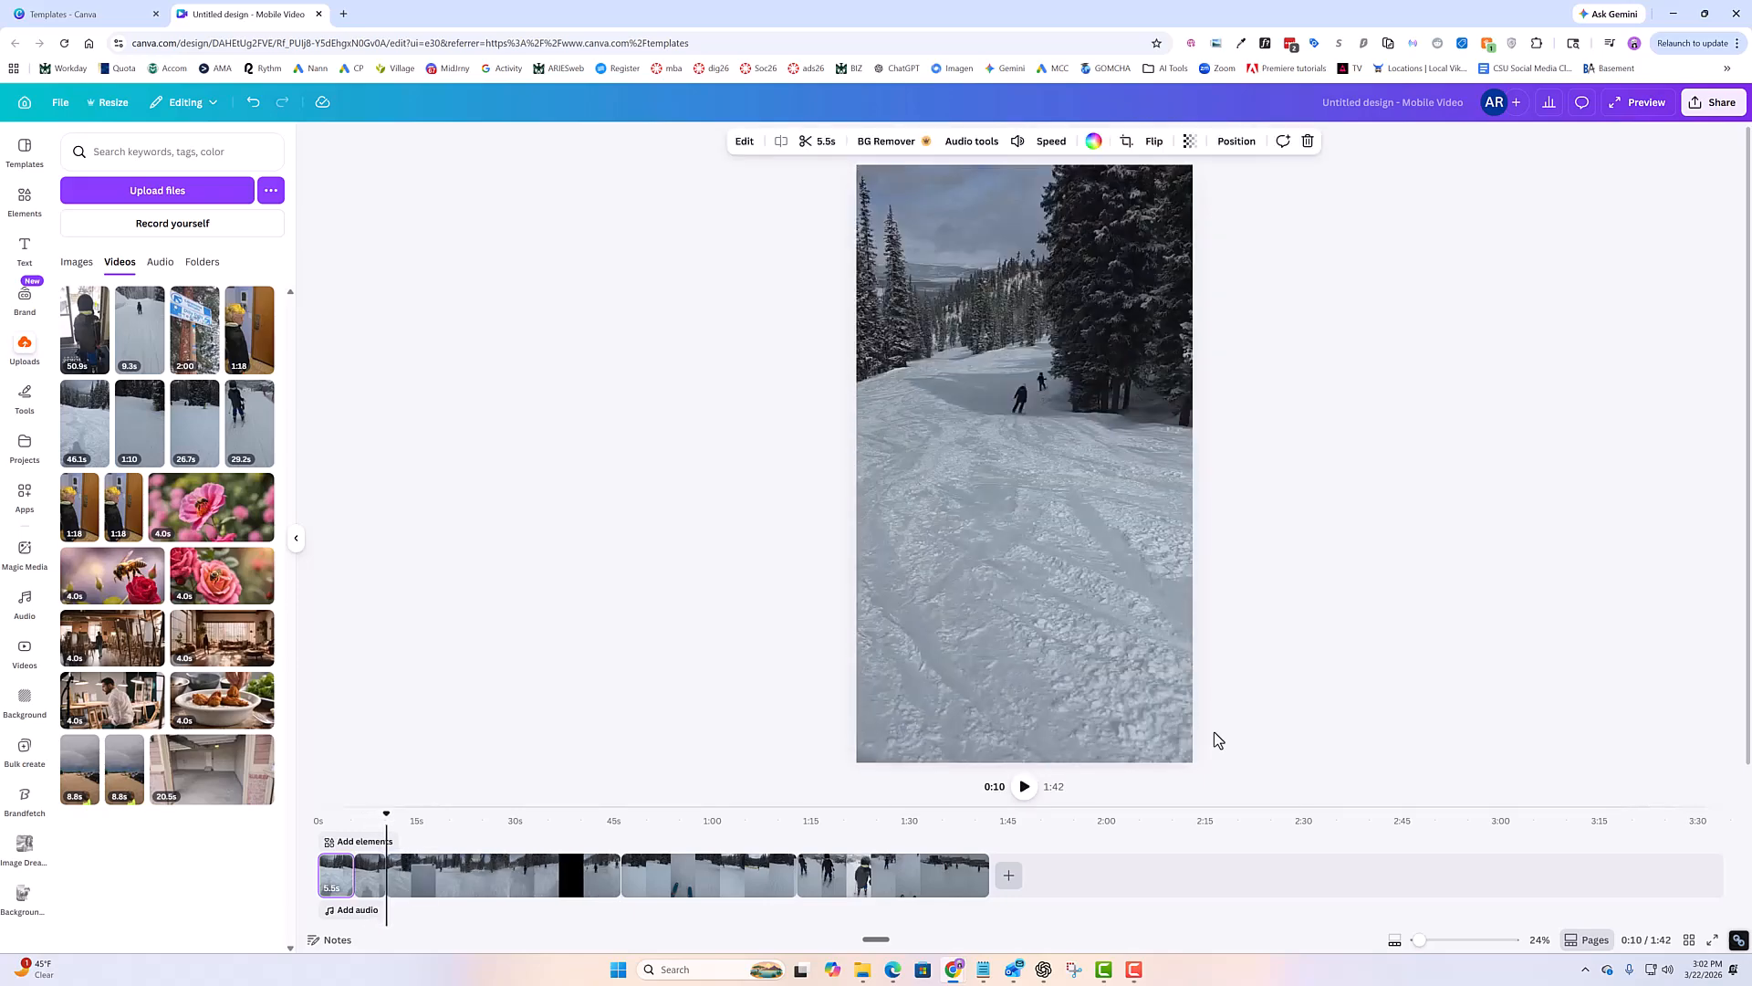
{"action": "key", "text": "space"}
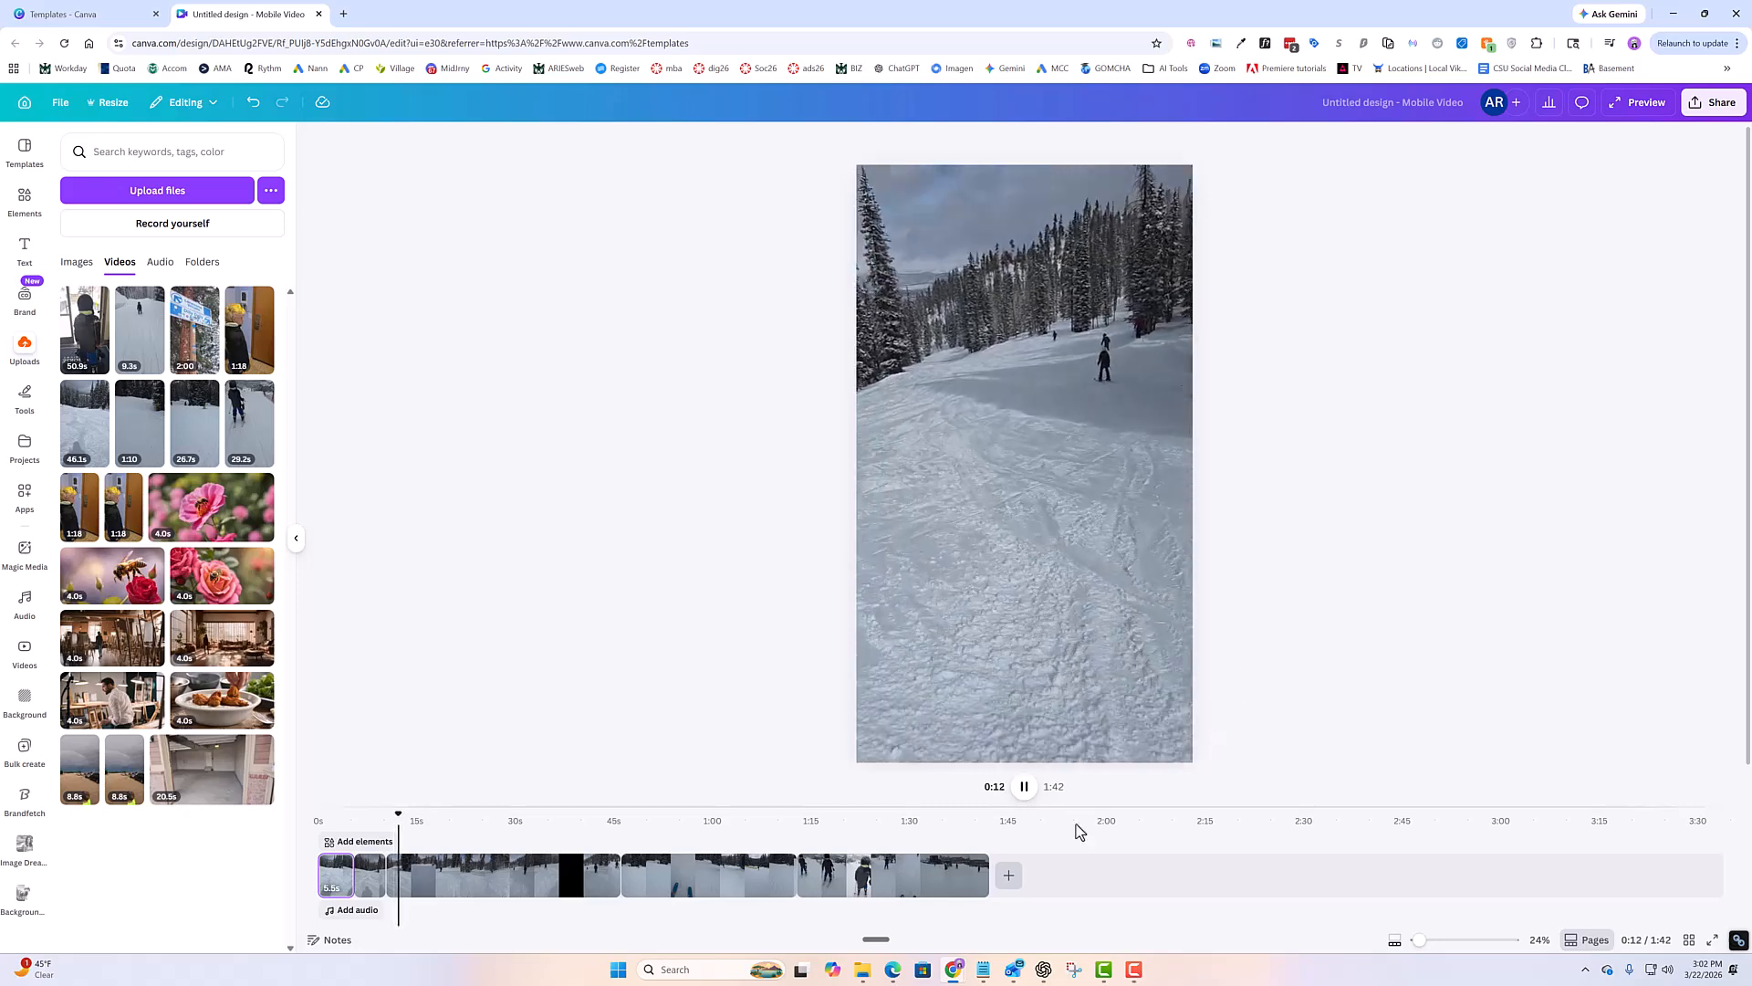
{"action": "left_click", "coordinate": [1024, 786]}
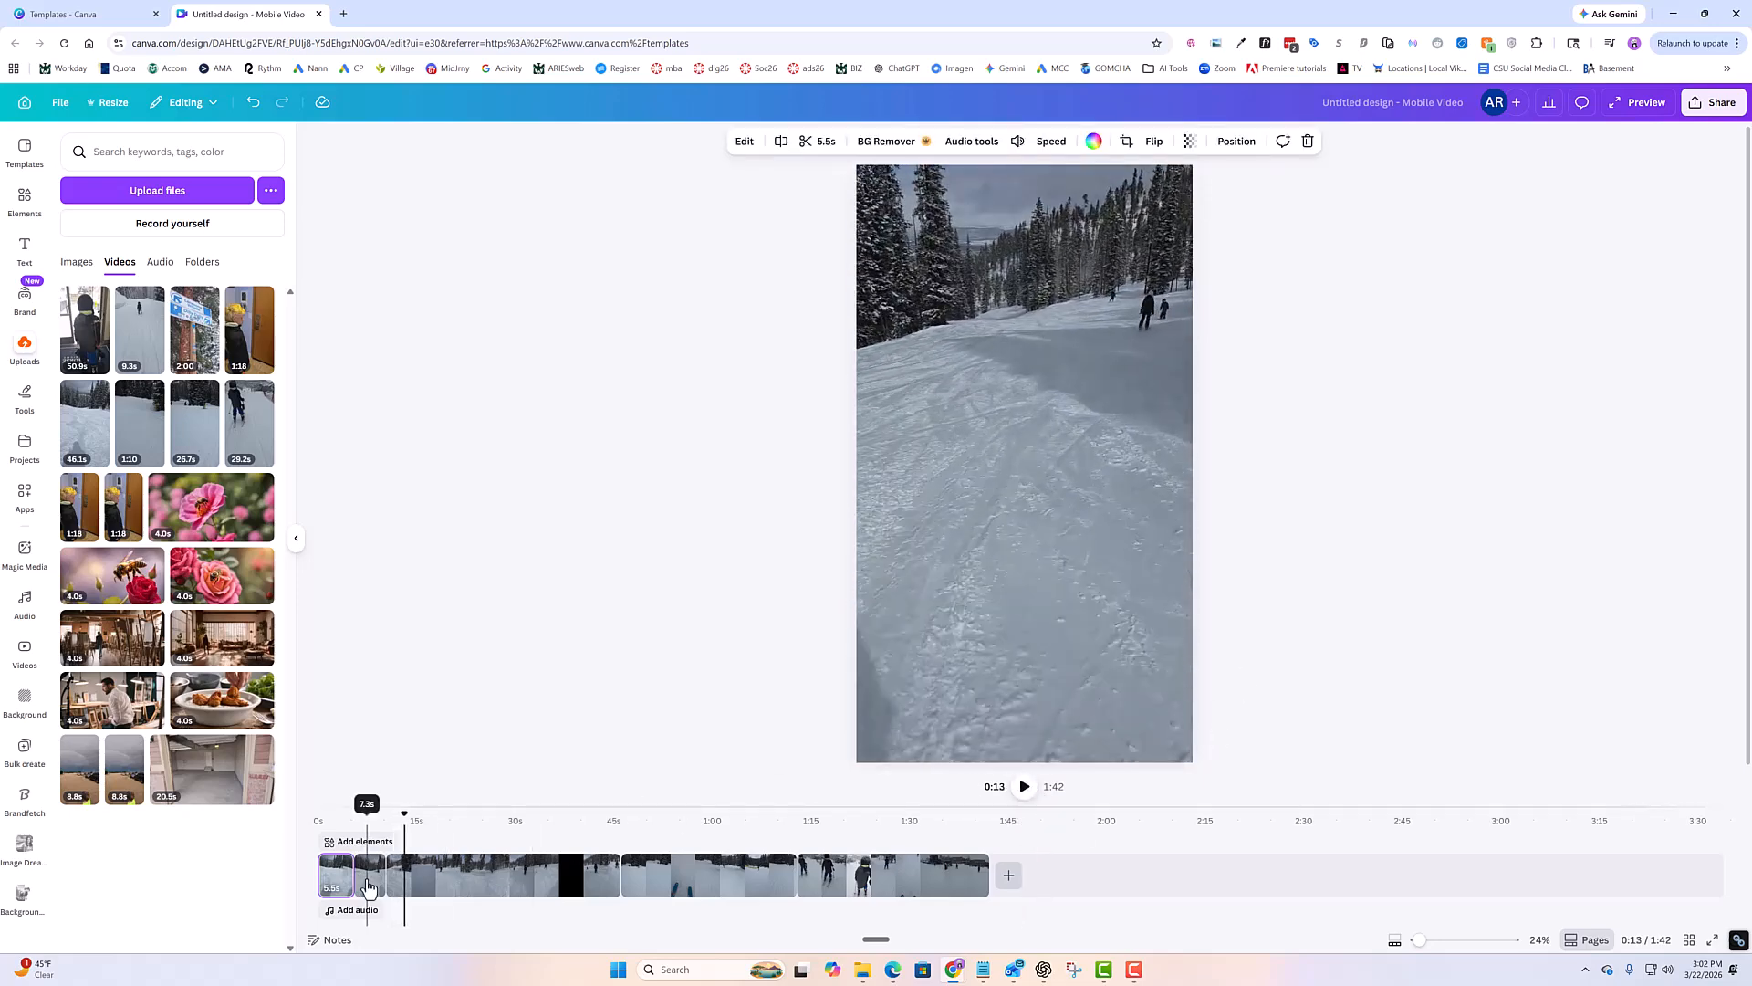
{"action": "right_click", "coordinate": [368, 888]}
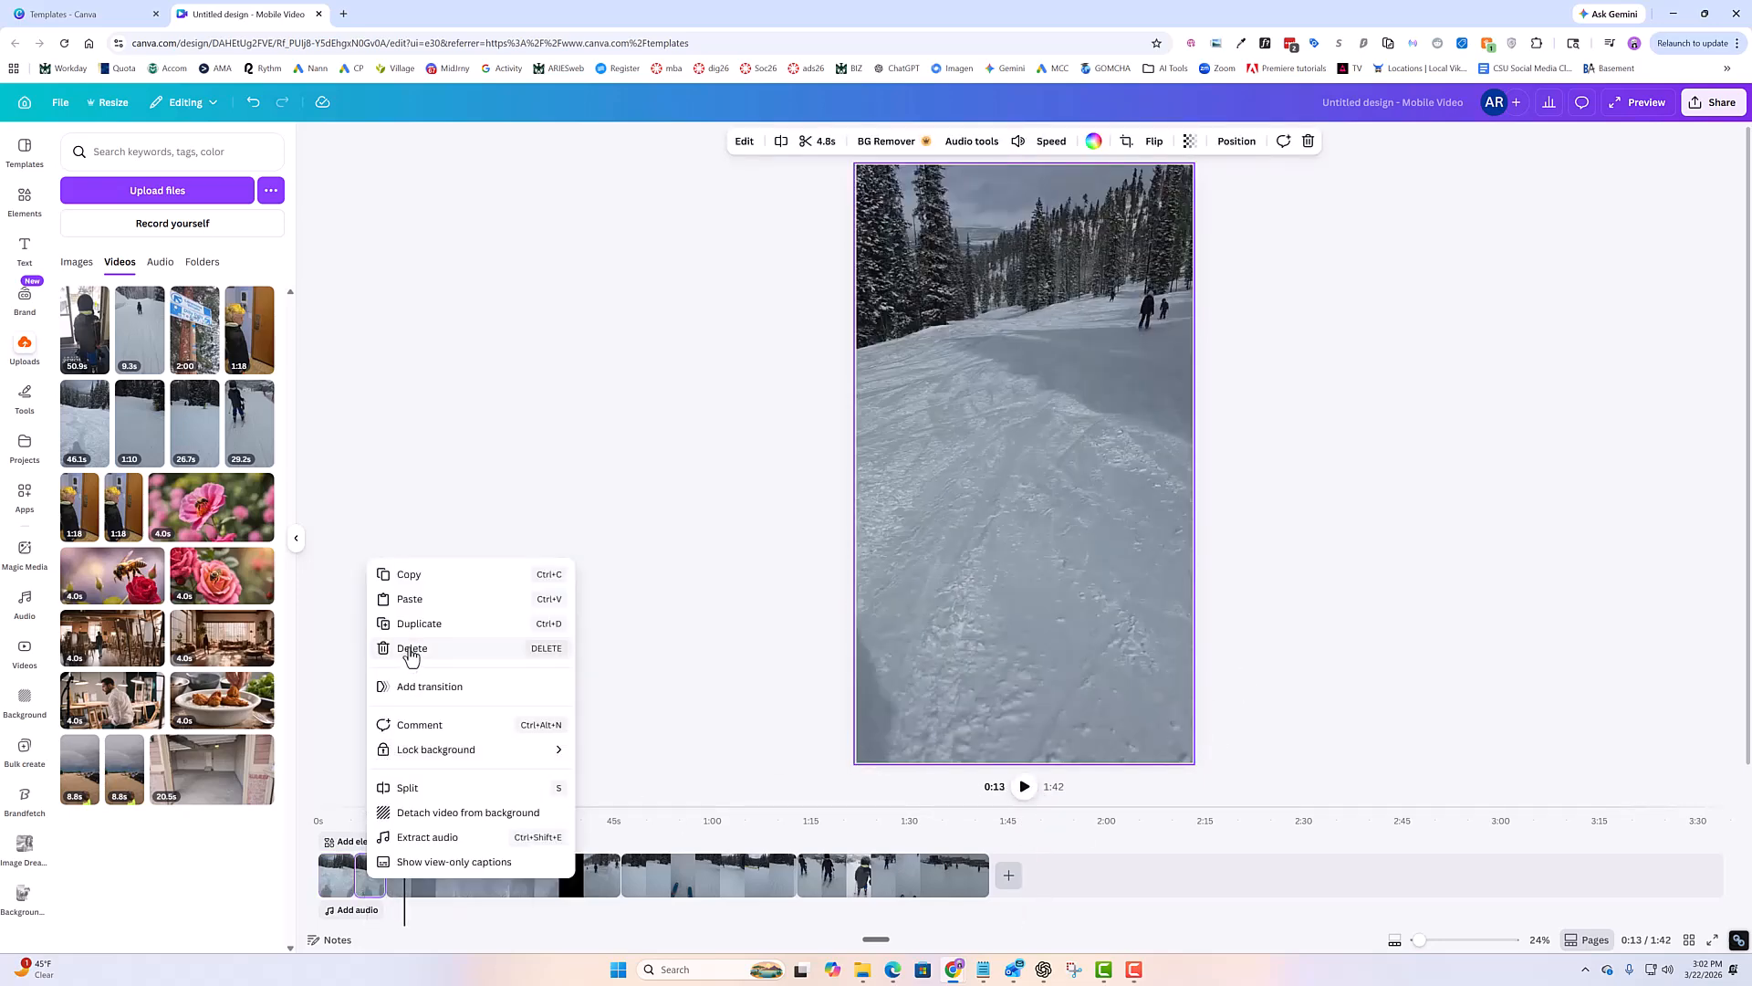
{"action": "left_click", "coordinate": [410, 649]}
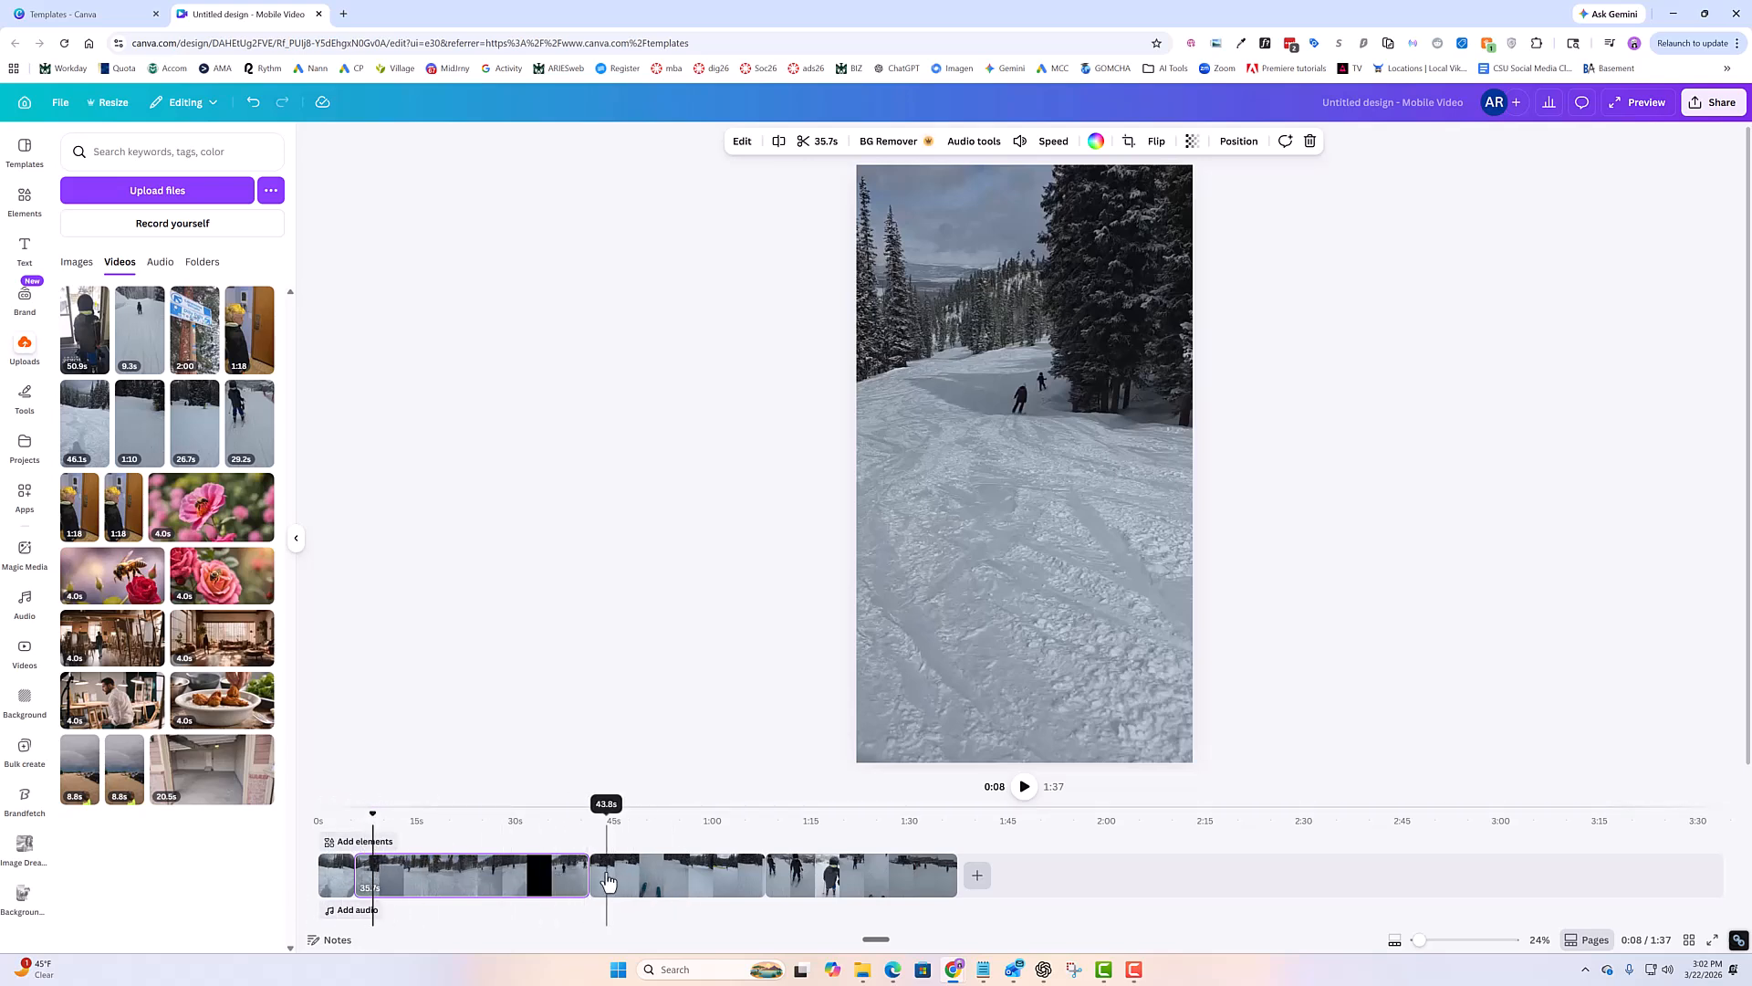
Place a Title text on the snow video at about 3 seconds and clear its wording.
{"action": "mouse_move", "coordinate": [589, 887]}
{"action": "left_click", "coordinate": [340, 819]}
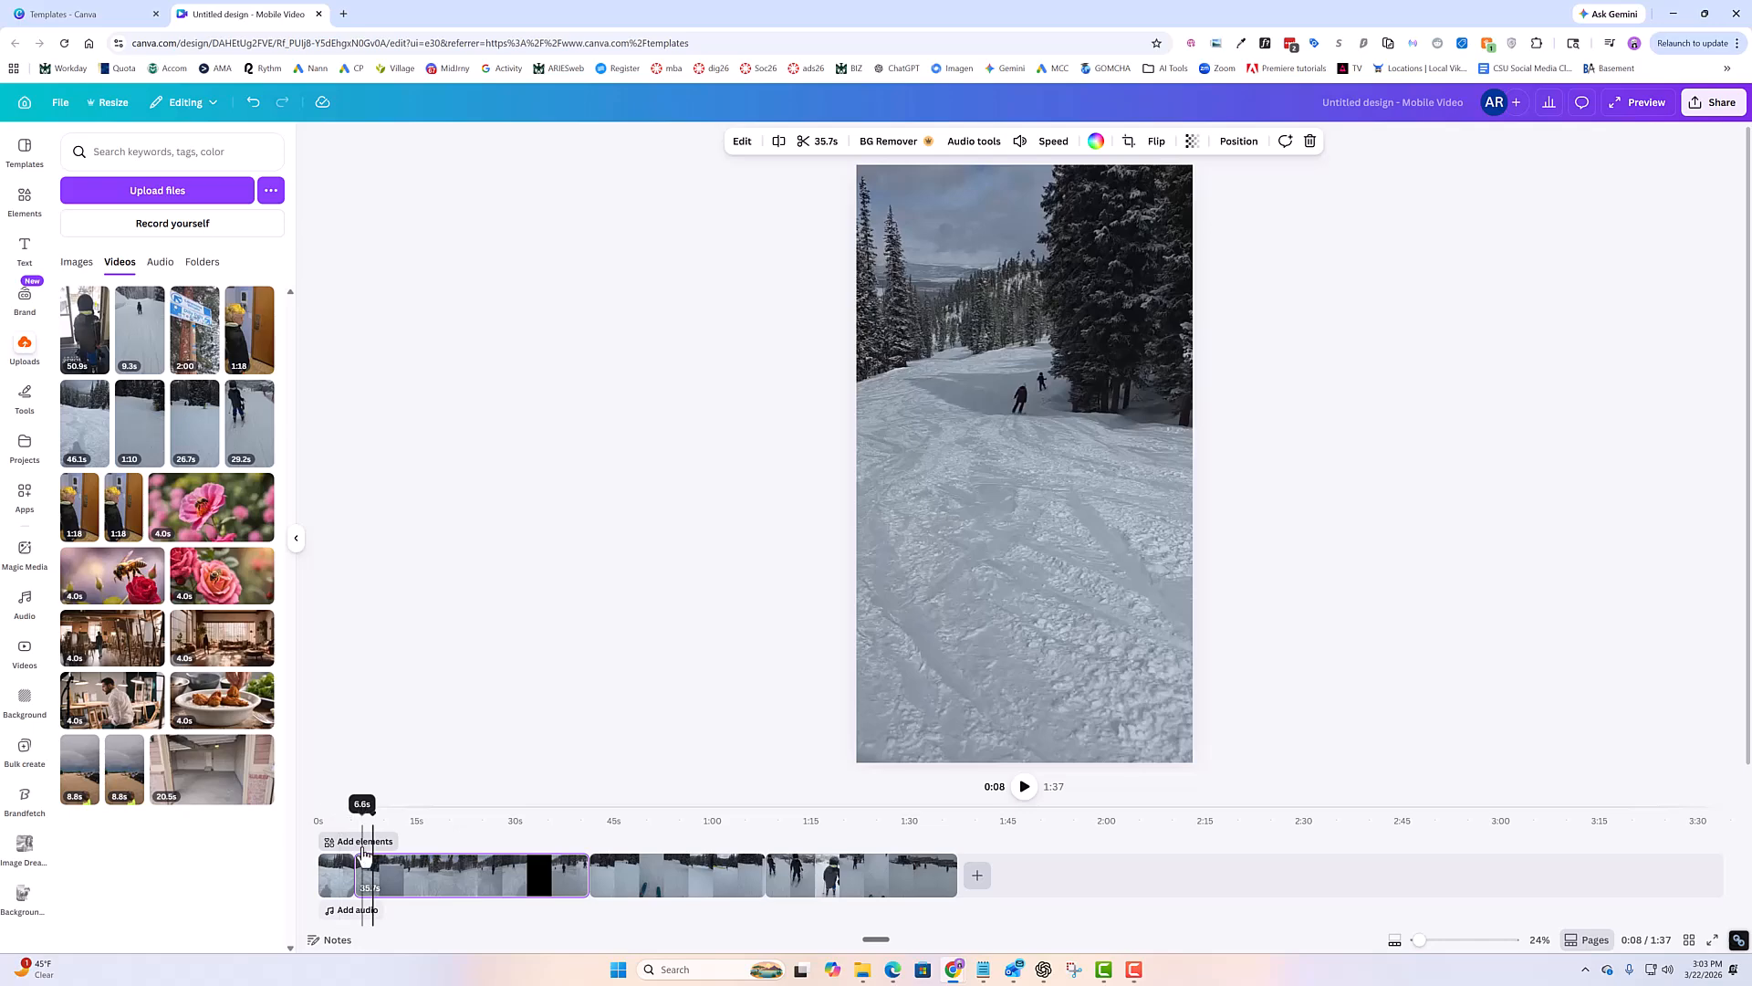
{"action": "left_click", "coordinate": [344, 841]}
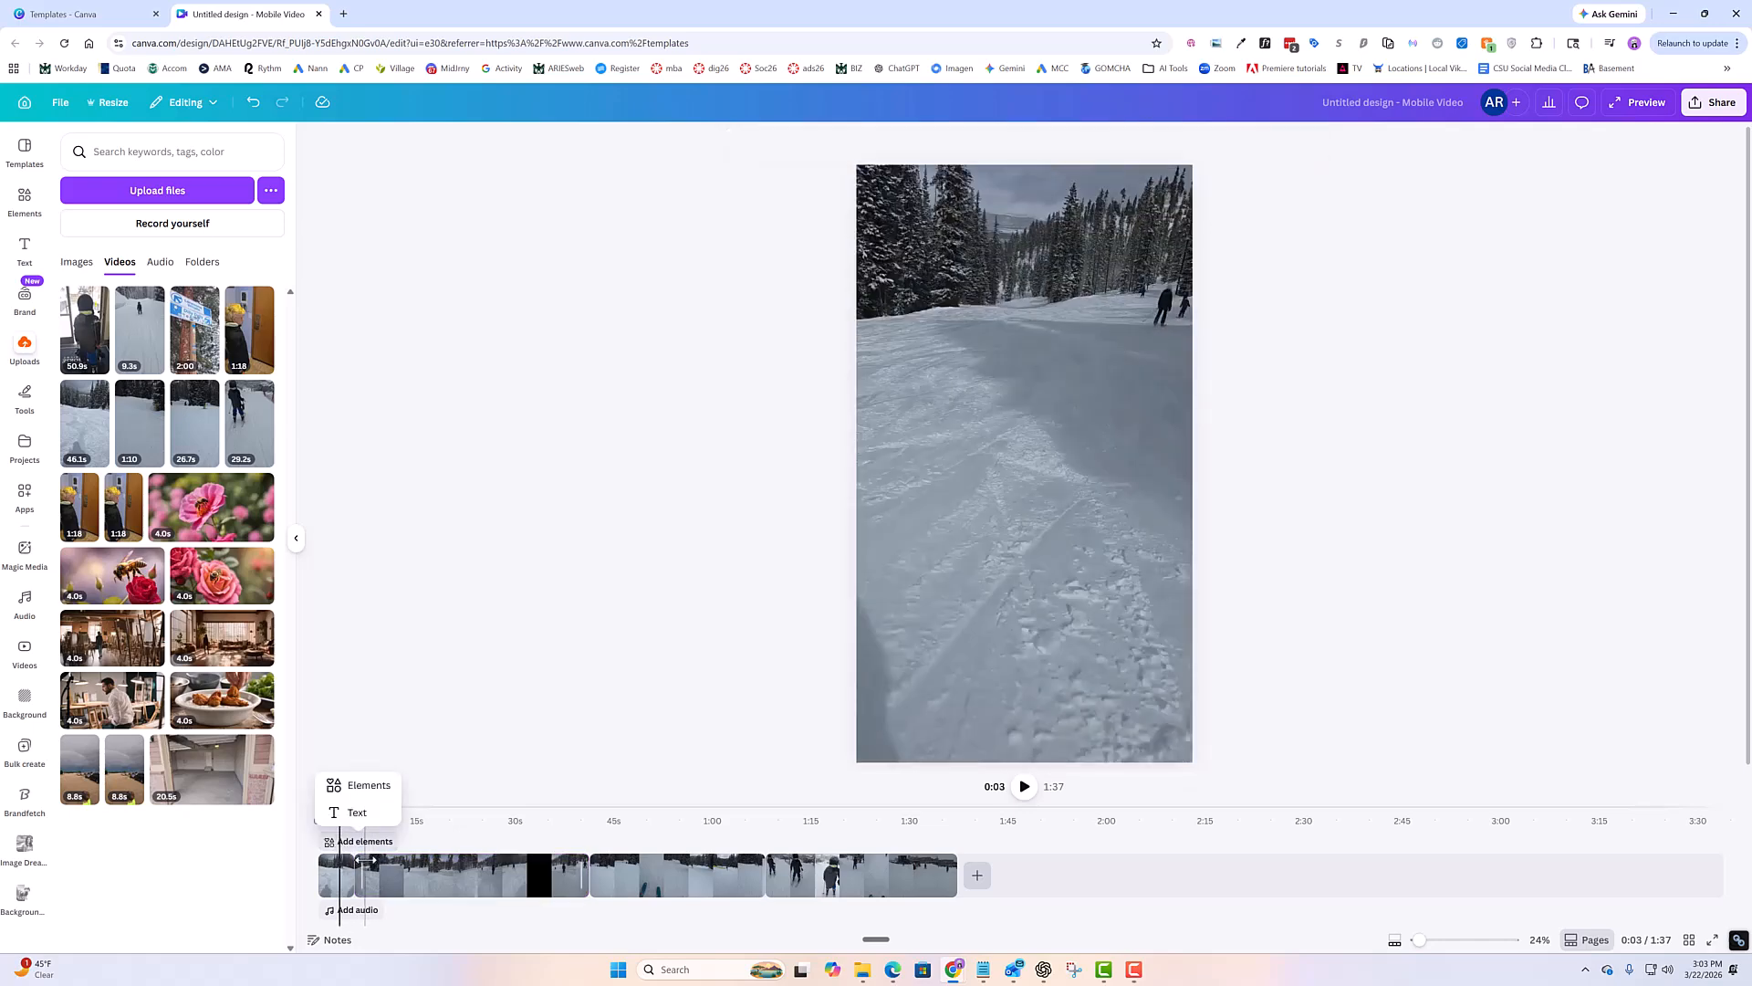
{"action": "left_click", "coordinate": [357, 812]}
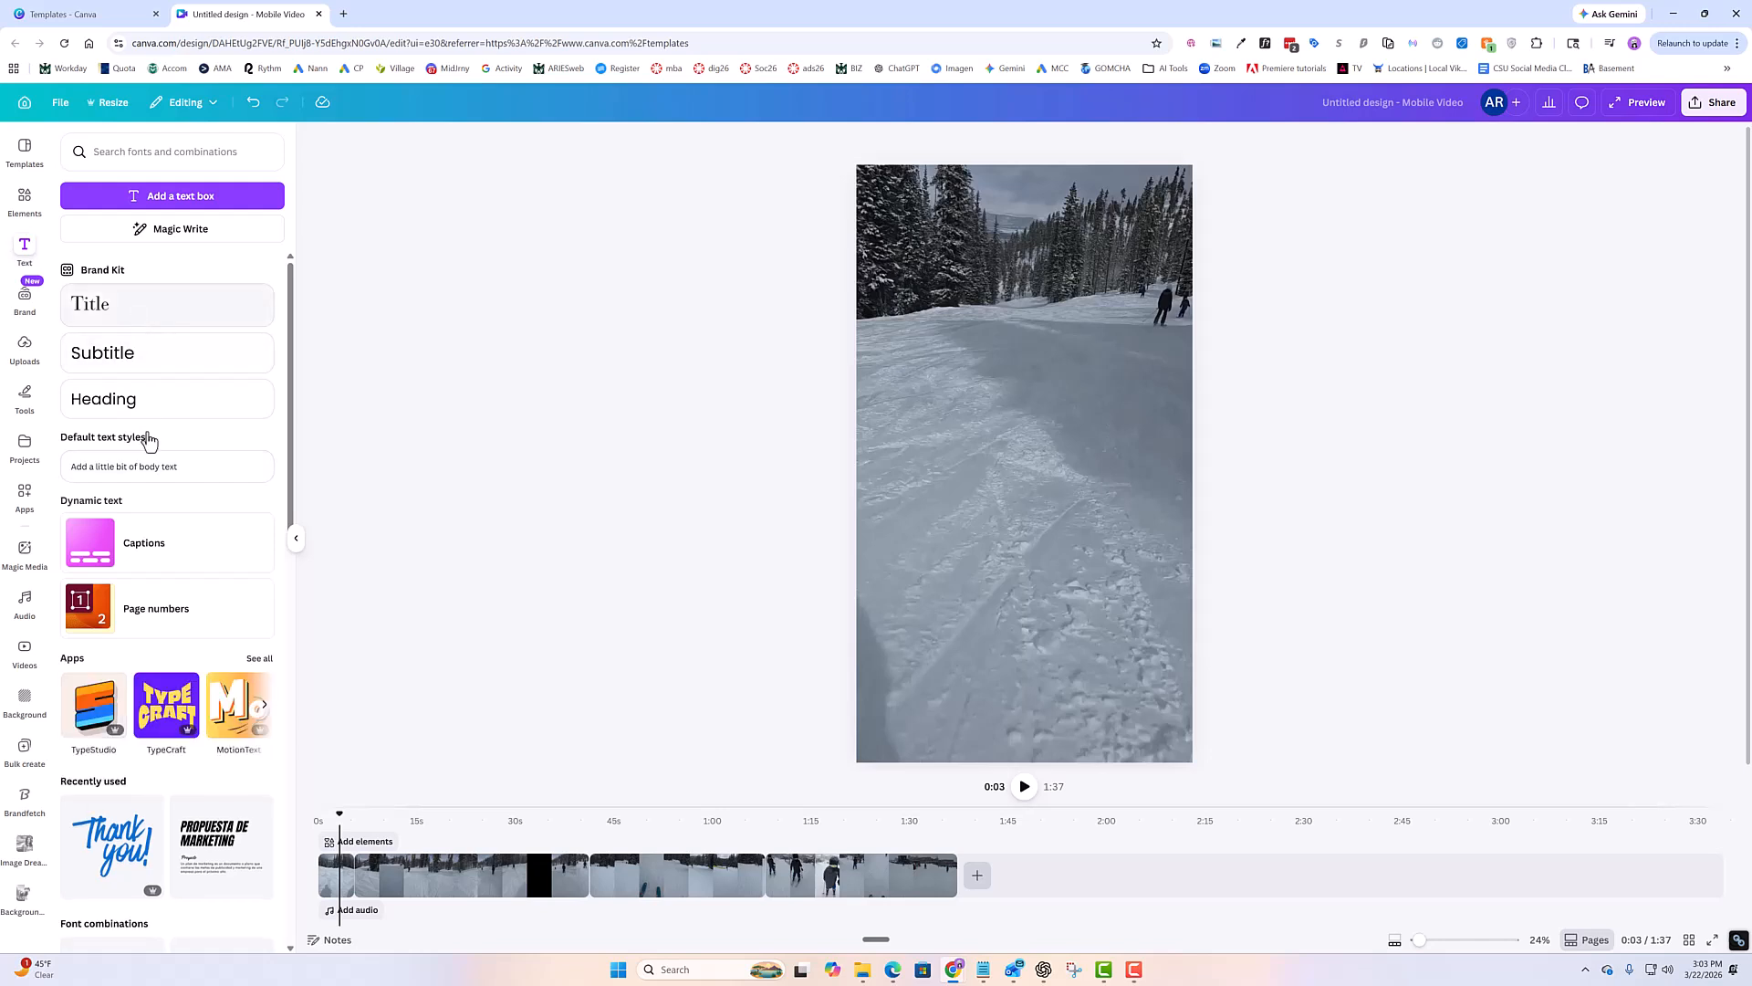
{"action": "left_click_drag", "start_coordinate": [117, 321], "coordinate": [1051, 425]}
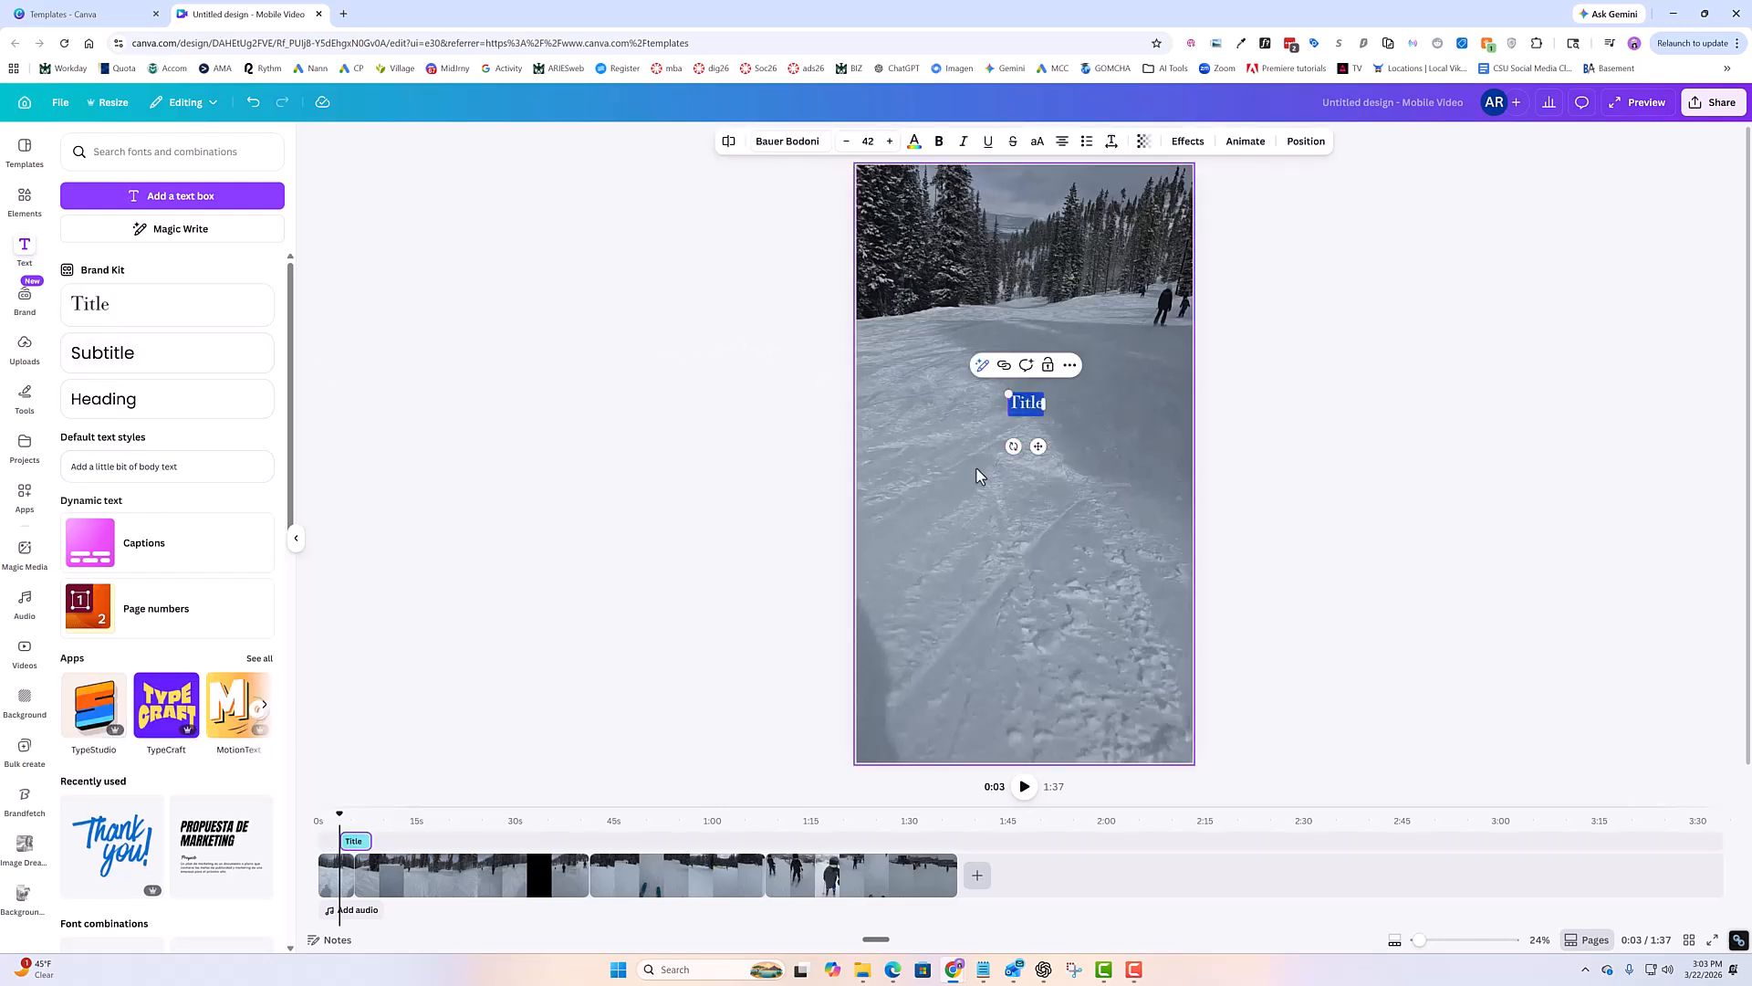
{"action": "key", "text": "BackSpace"}
Find the "creating MAGIC" font combination and place it over the trees in the upper part of the frame.
{"action": "scroll", "coordinate": [187, 726], "scroll_direction": "down", "scroll_amount": 2}
{"action": "scroll", "coordinate": [187, 725], "scroll_direction": "down", "scroll_amount": 1}
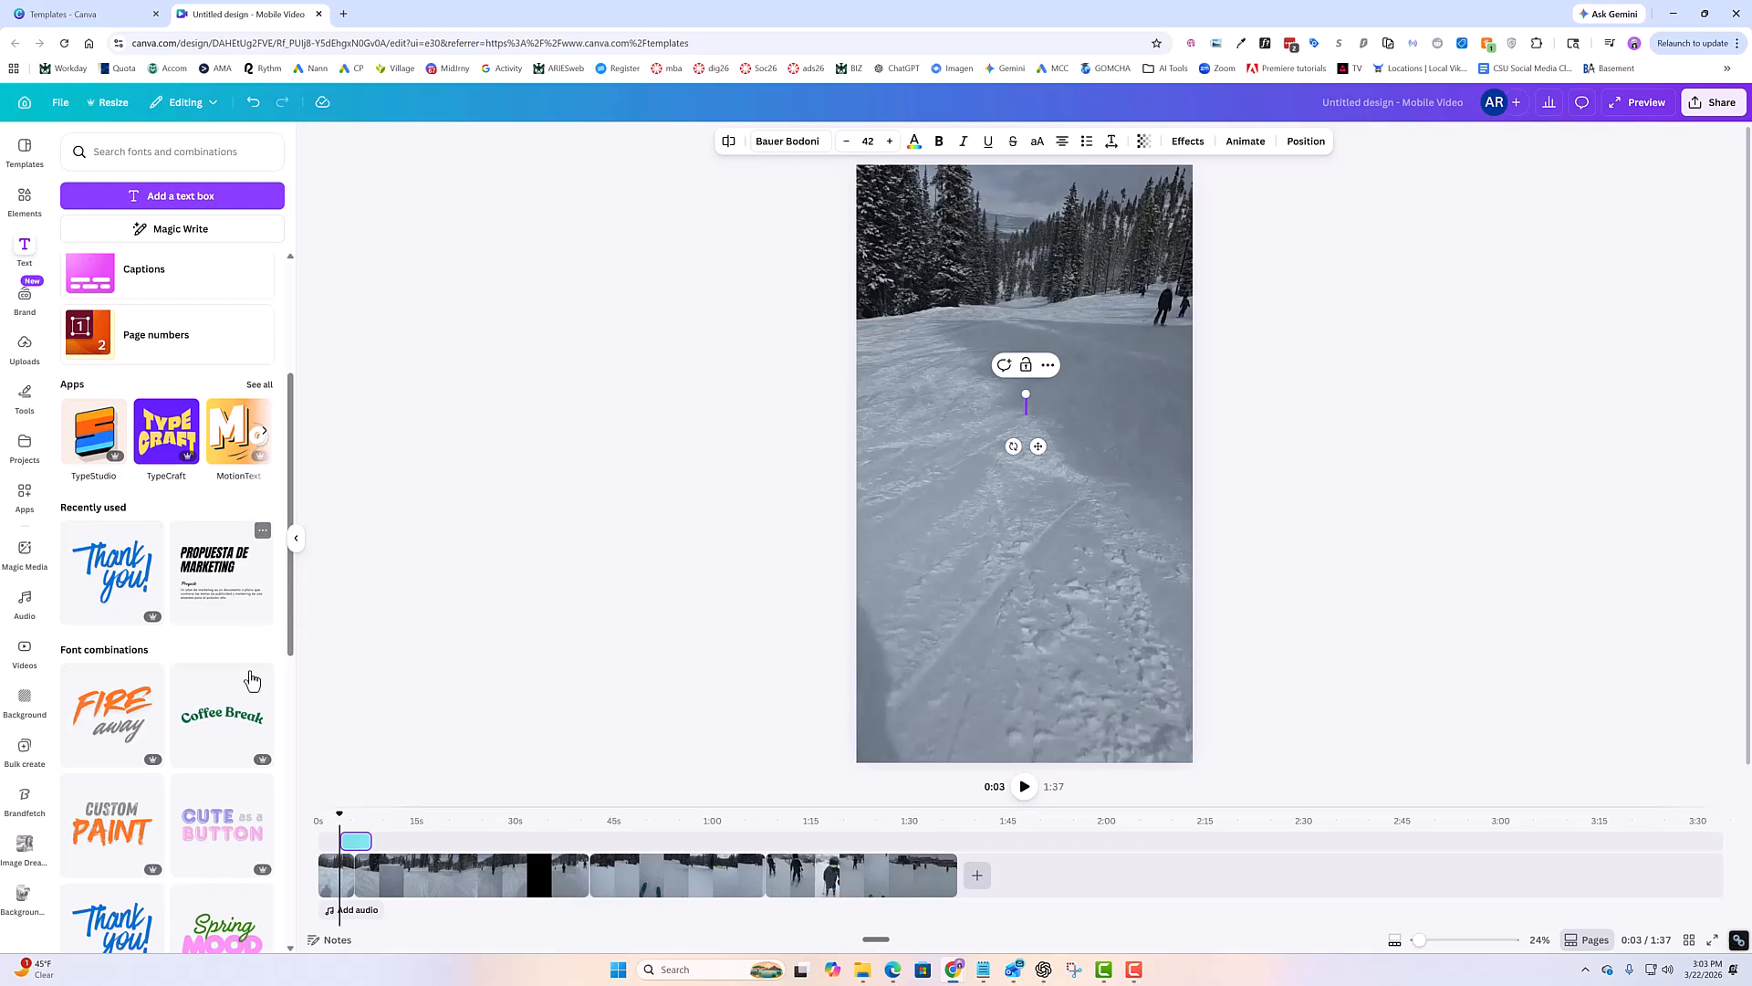
{"action": "scroll", "coordinate": [252, 679], "scroll_direction": "down", "scroll_amount": 7}
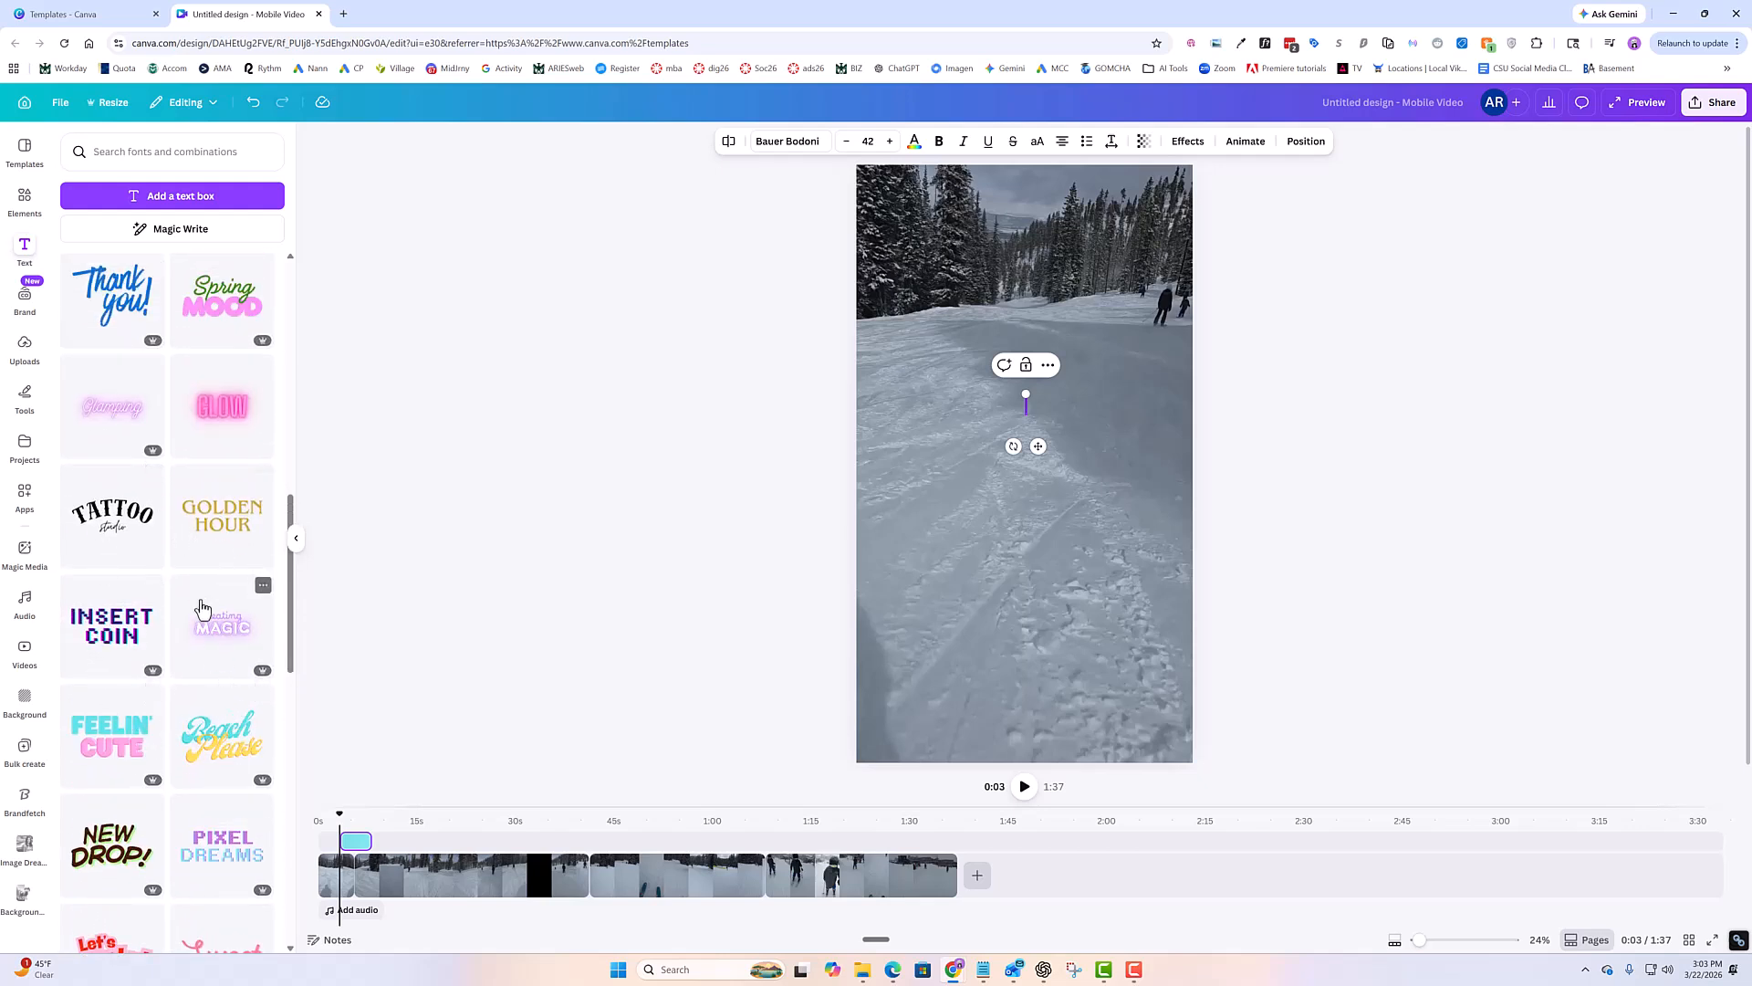
{"action": "left_click_drag", "start_coordinate": [215, 534], "coordinate": [109, 586]}
{"action": "left_click_drag", "start_coordinate": [210, 630], "coordinate": [1016, 302]}
Replace the word "creating" in the text graphic with "Winter Park".
{"action": "double_click", "coordinate": [1016, 299]}
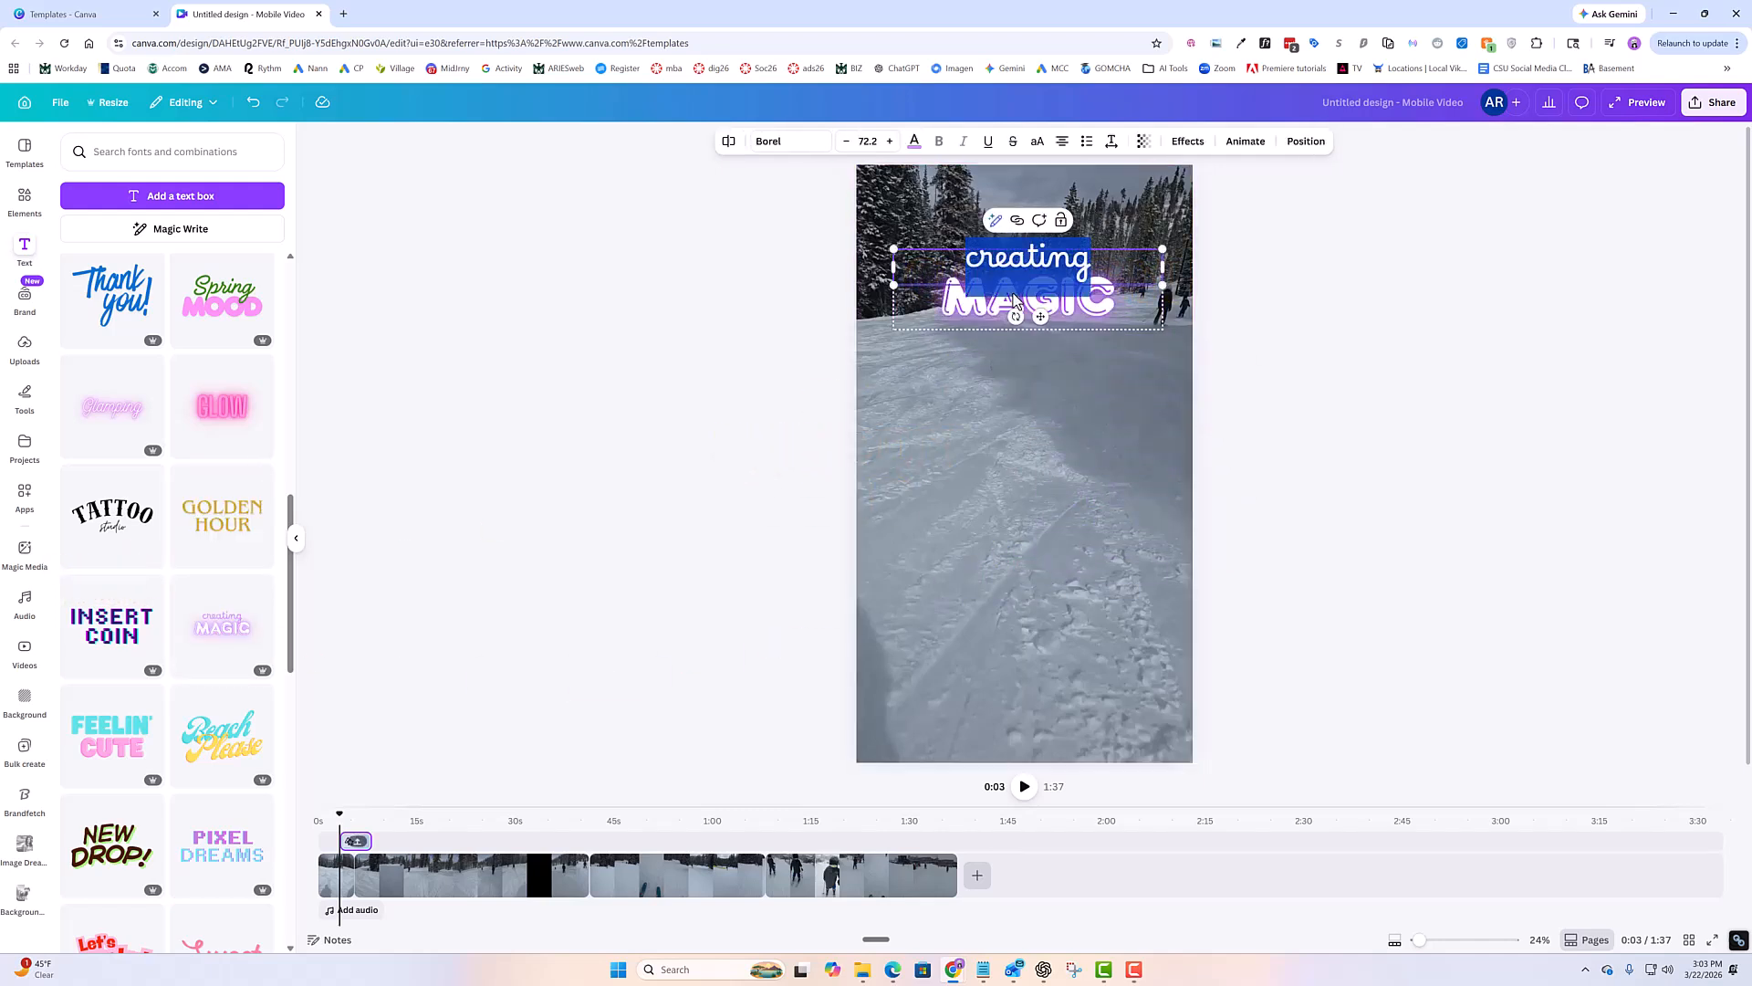
{"action": "type", "text": "Winte"}
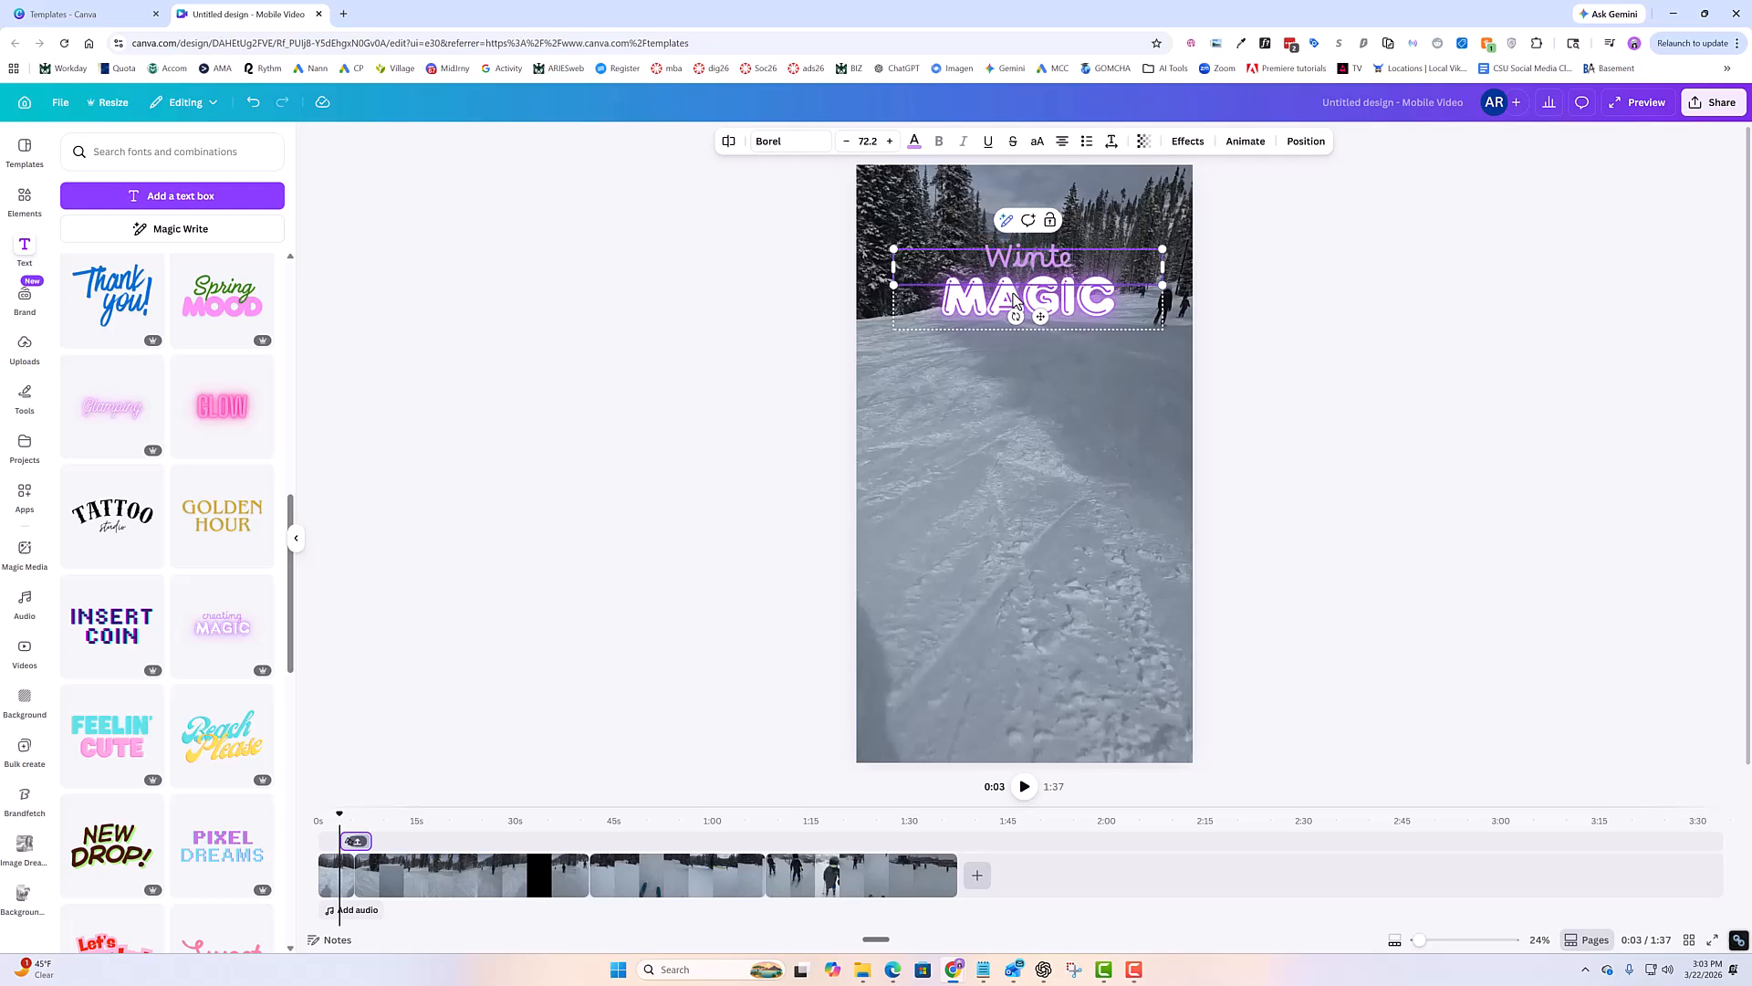
{"action": "type", "text": "r Park"}
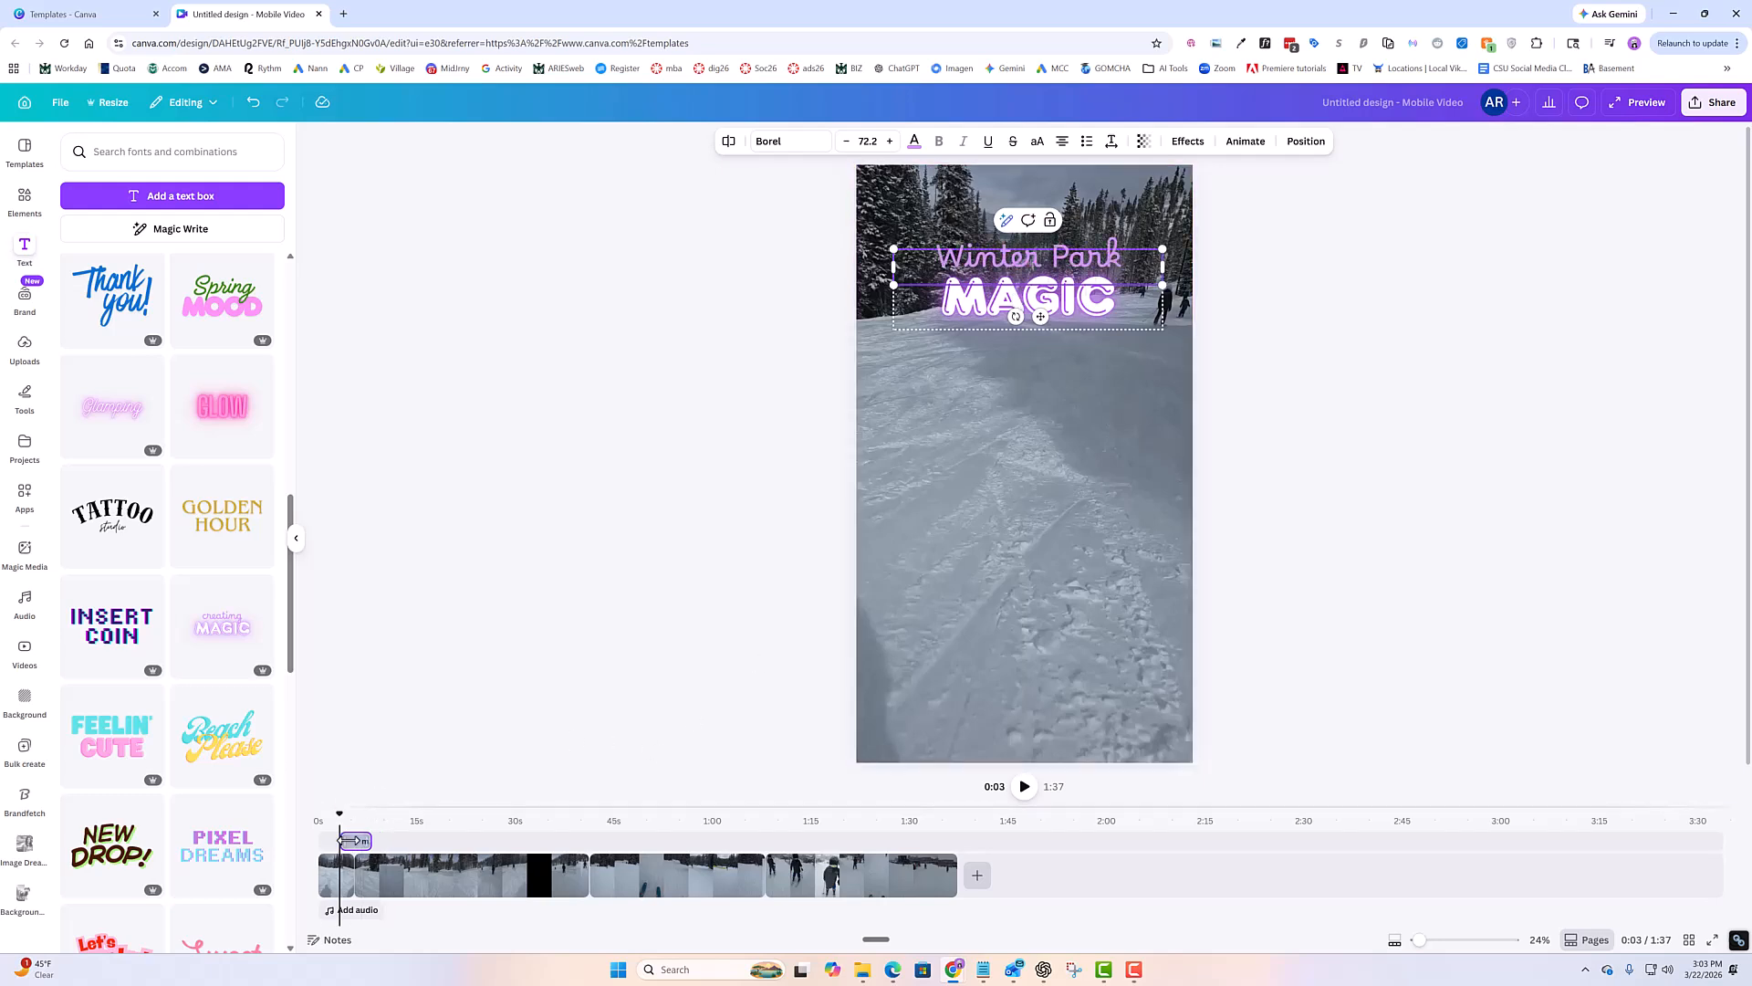
Preview the title and extend its duration on the timeline to end at about 23 seconds.
{"action": "left_click", "coordinate": [1023, 792]}
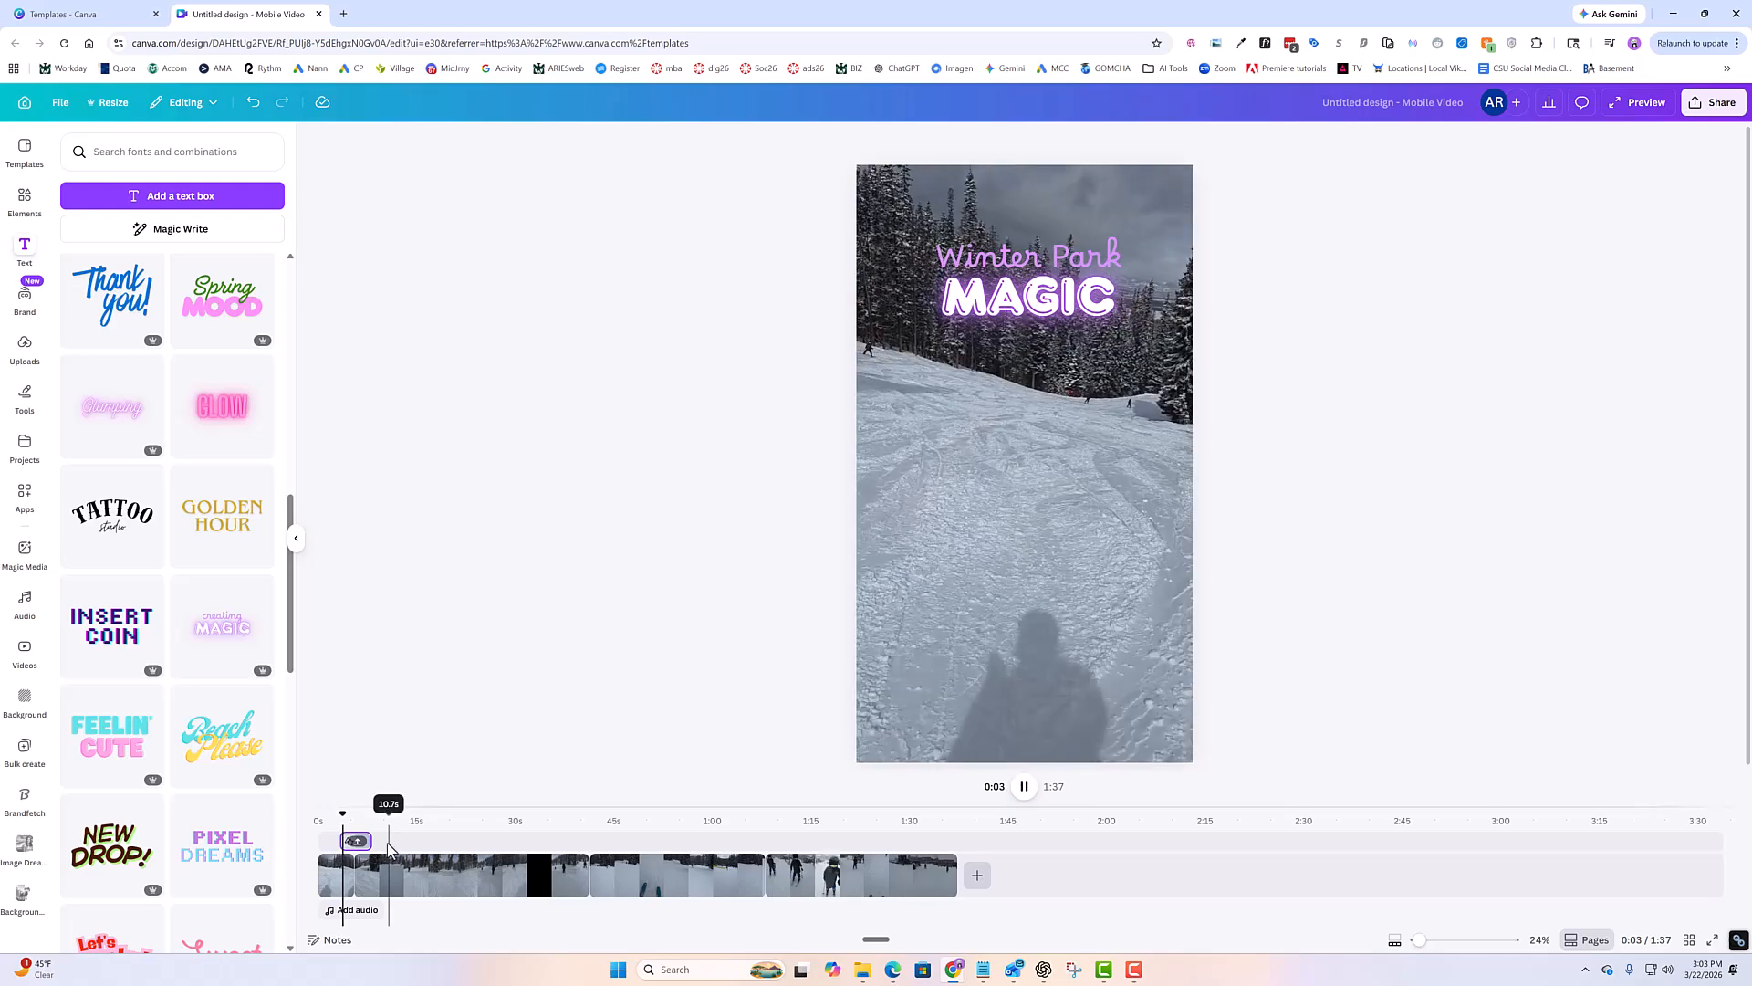
{"action": "left_click_drag", "start_coordinate": [368, 842], "coordinate": [473, 842]}
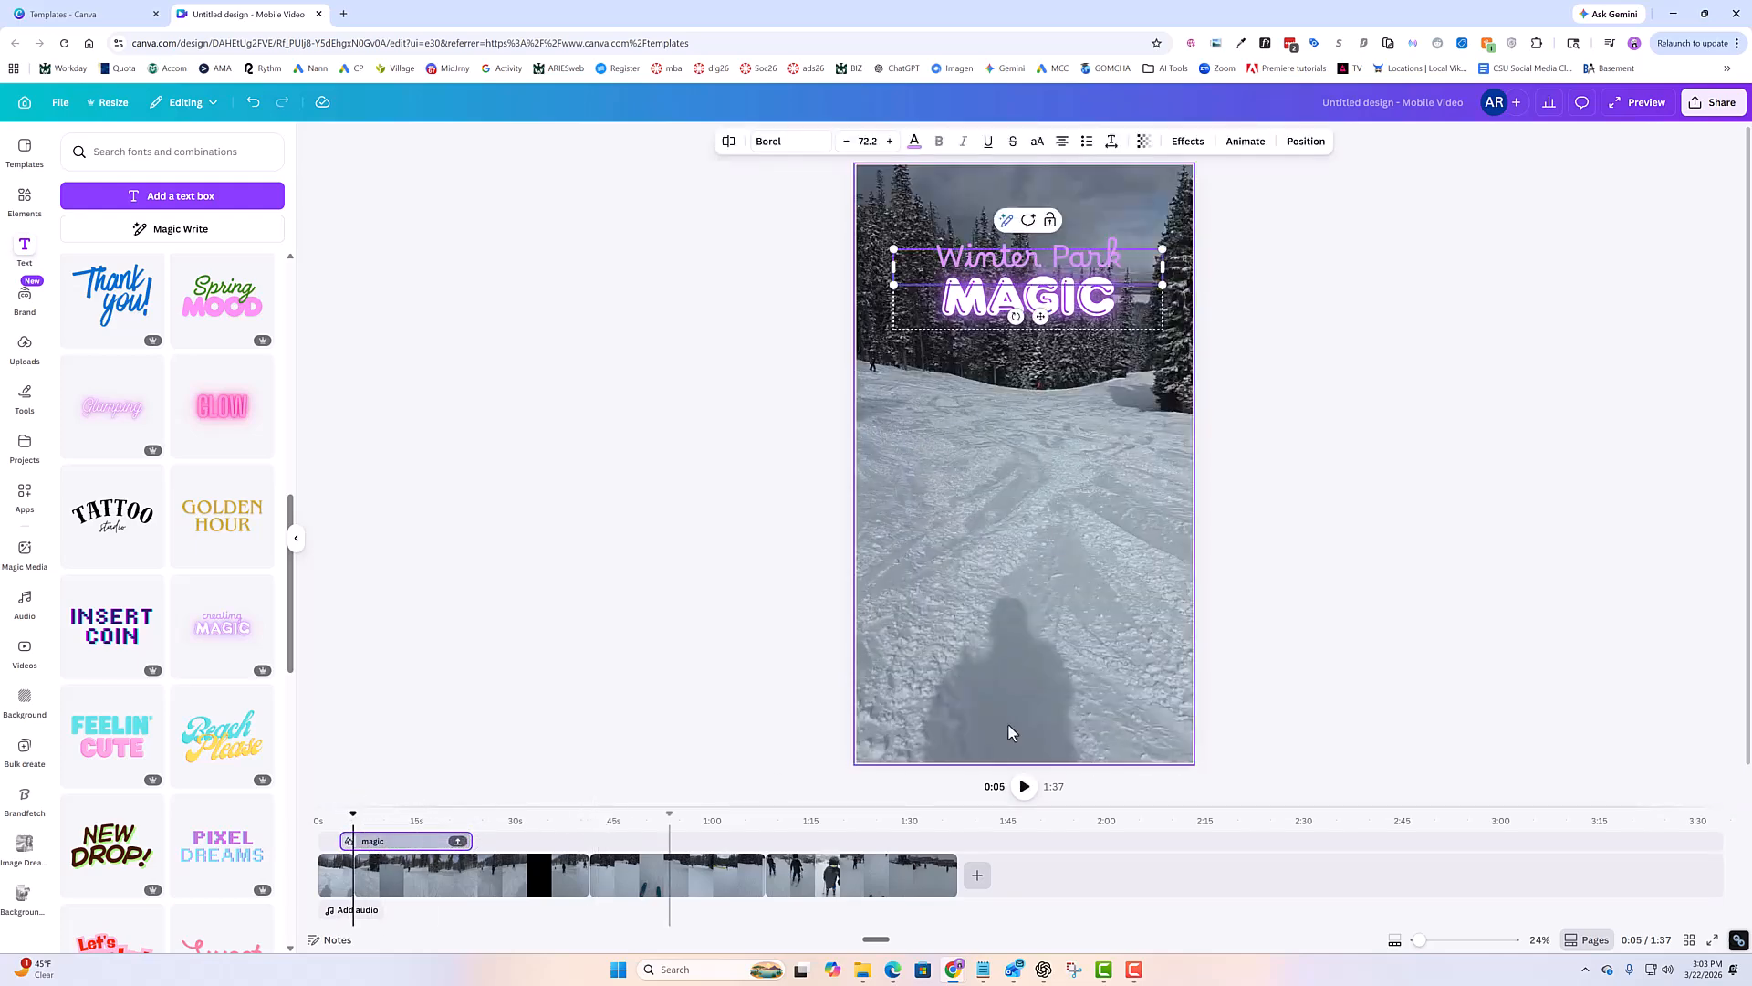
Preview the title over the snow footage and delete the "Winter Park MAGIC" text from the timeline.
{"action": "left_click", "coordinate": [1024, 786]}
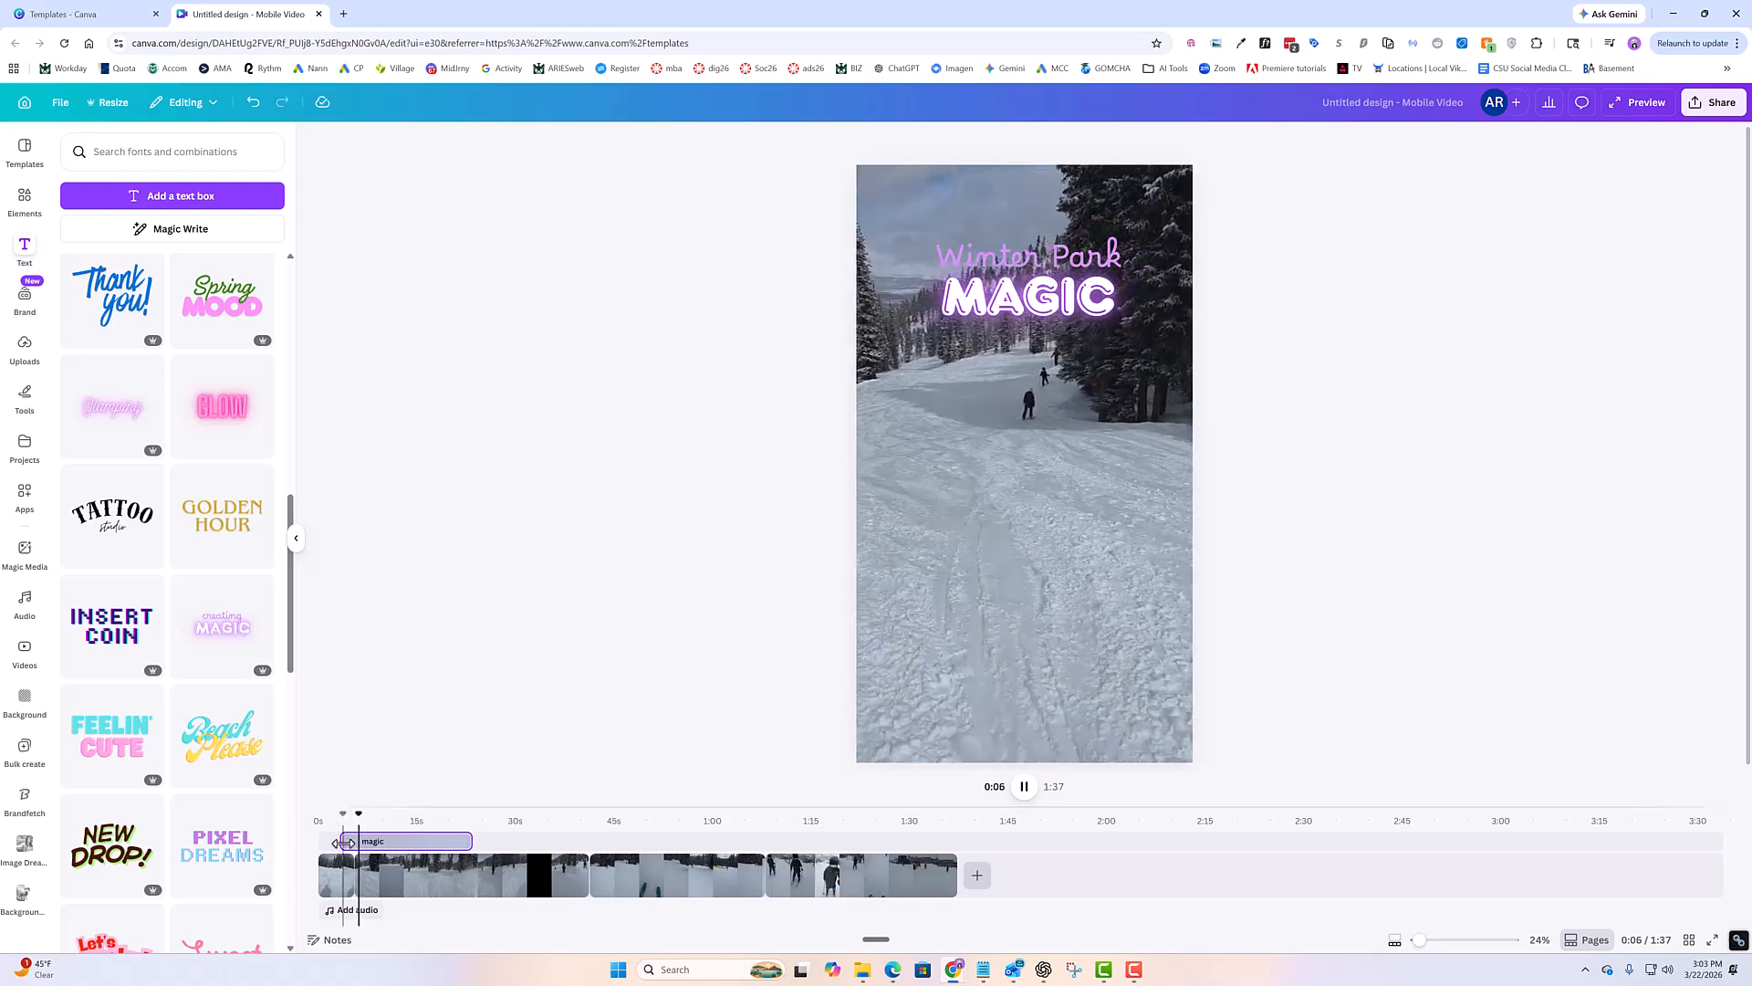
{"action": "left_click", "coordinate": [345, 841]}
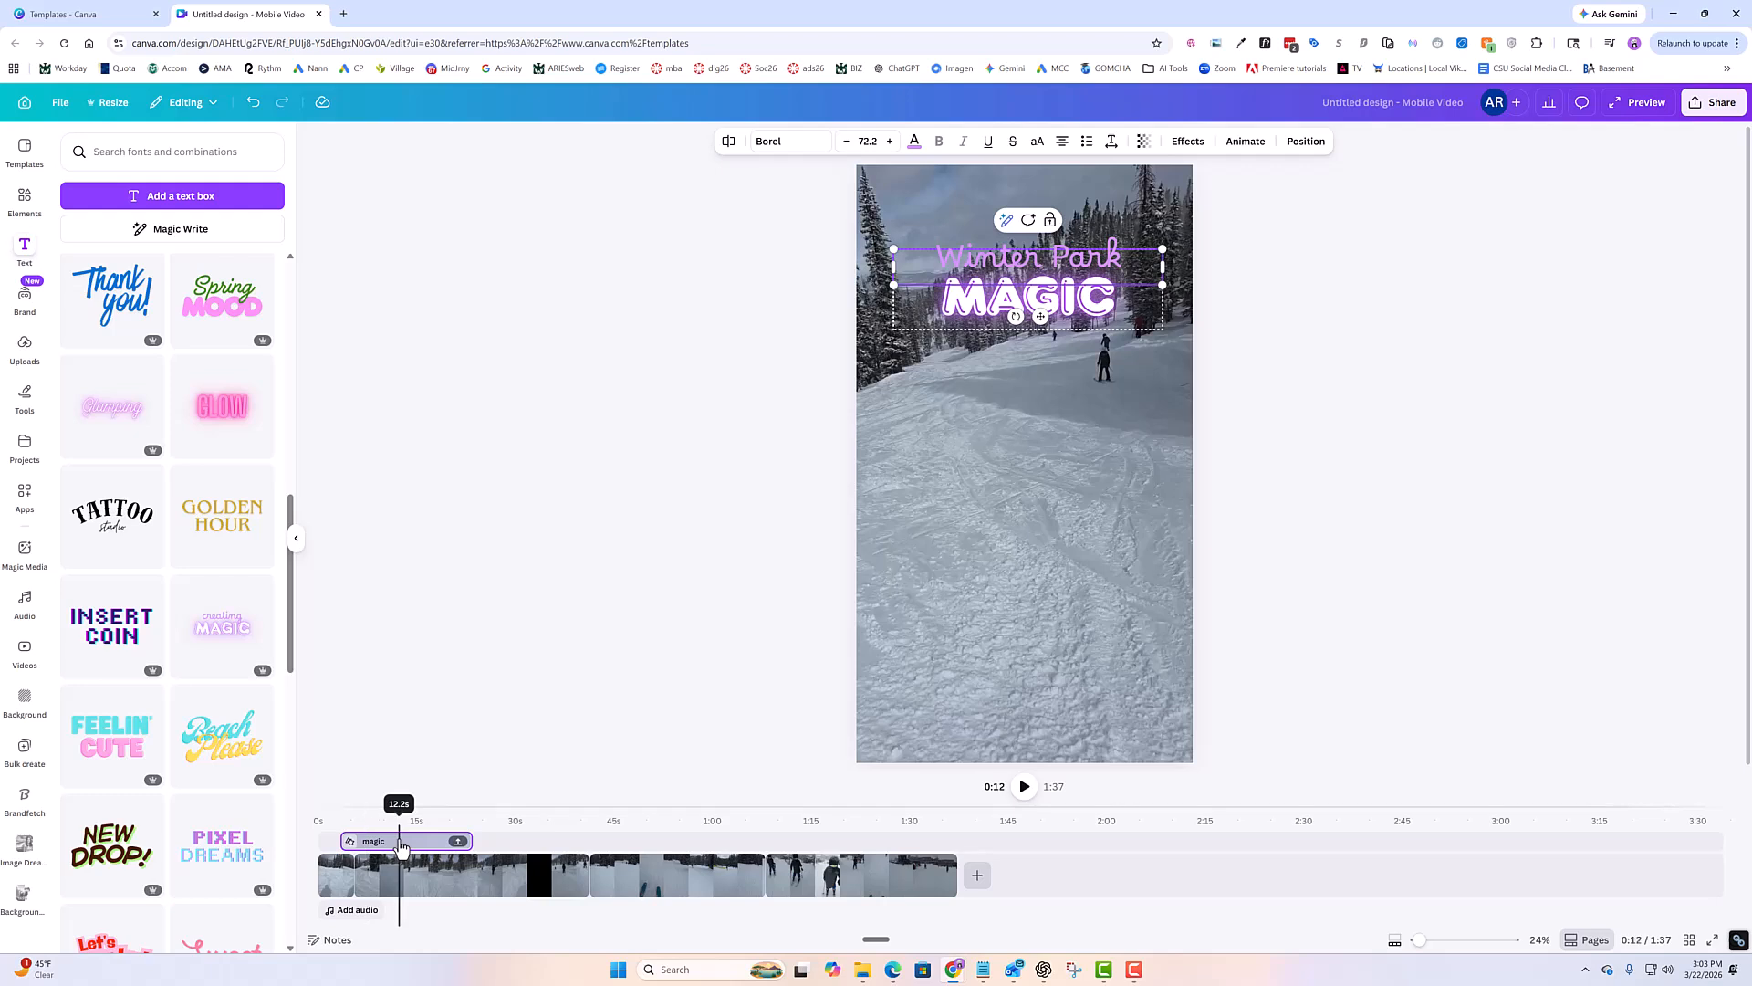
{"action": "key", "text": "Delete"}
{"action": "key", "text": "Delete"}
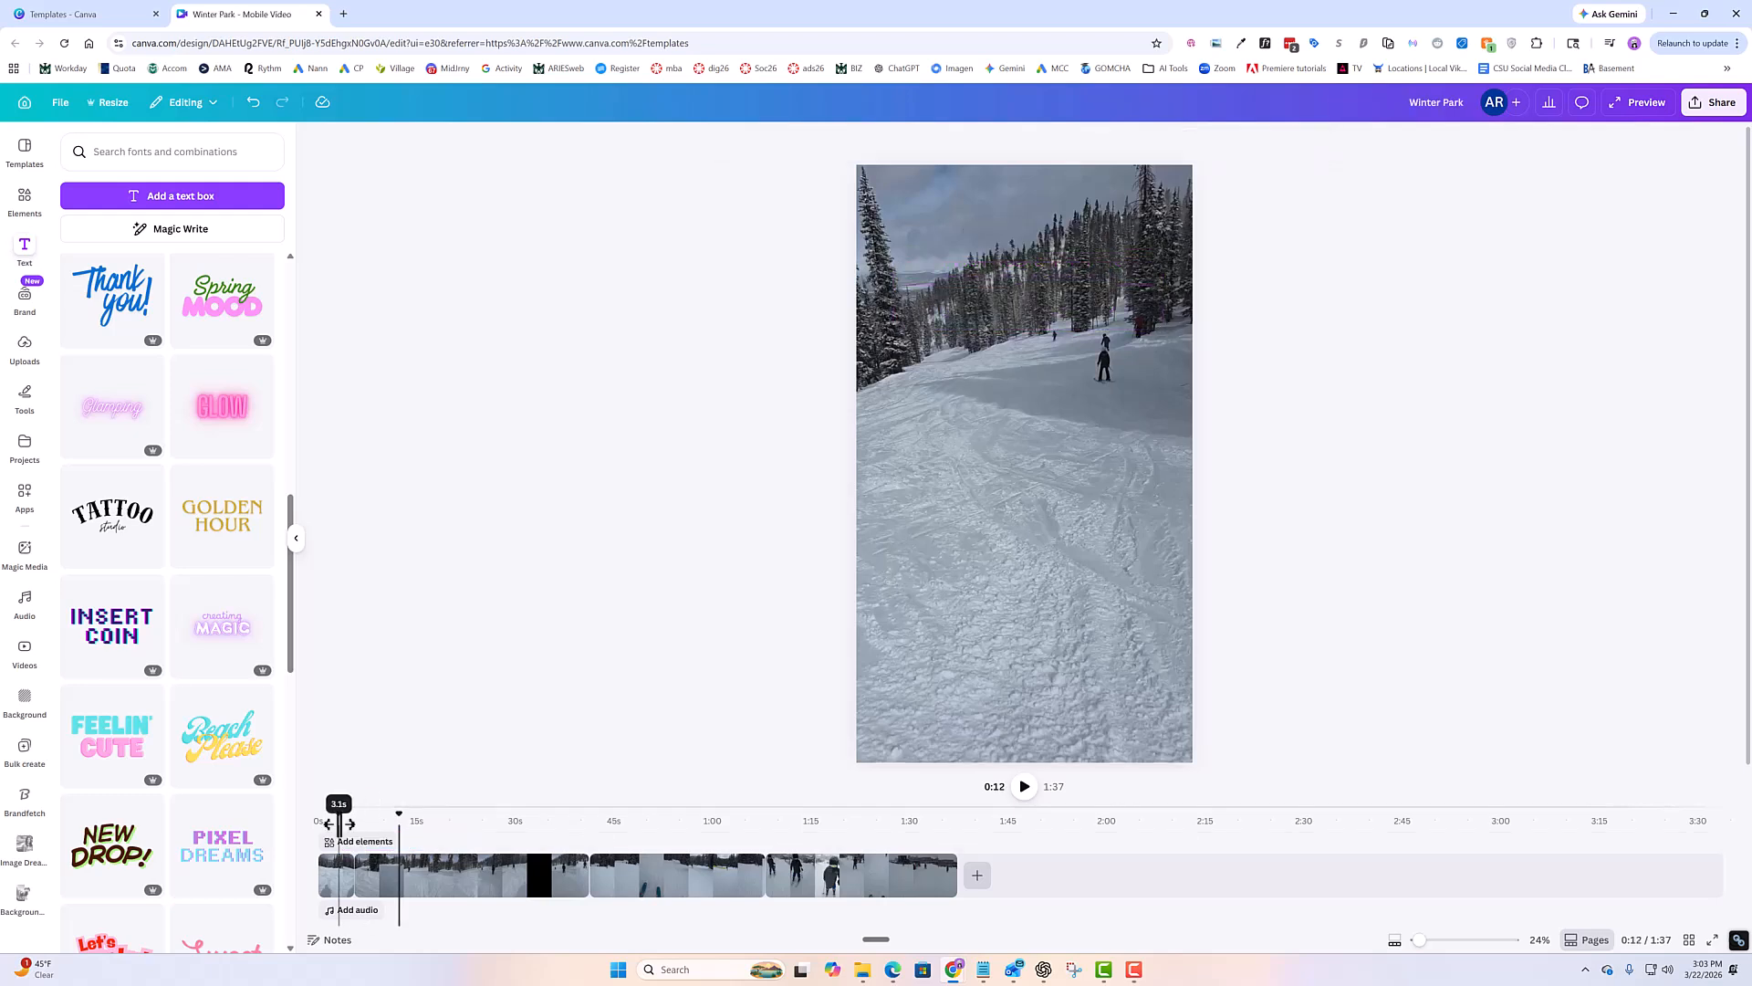
Place the recently used "Parental Advisory Explicit Content" graphic on the lower half of the video at about 4 seconds and shrink it.
{"action": "left_click", "coordinate": [349, 843]}
{"action": "left_click", "coordinate": [365, 783]}
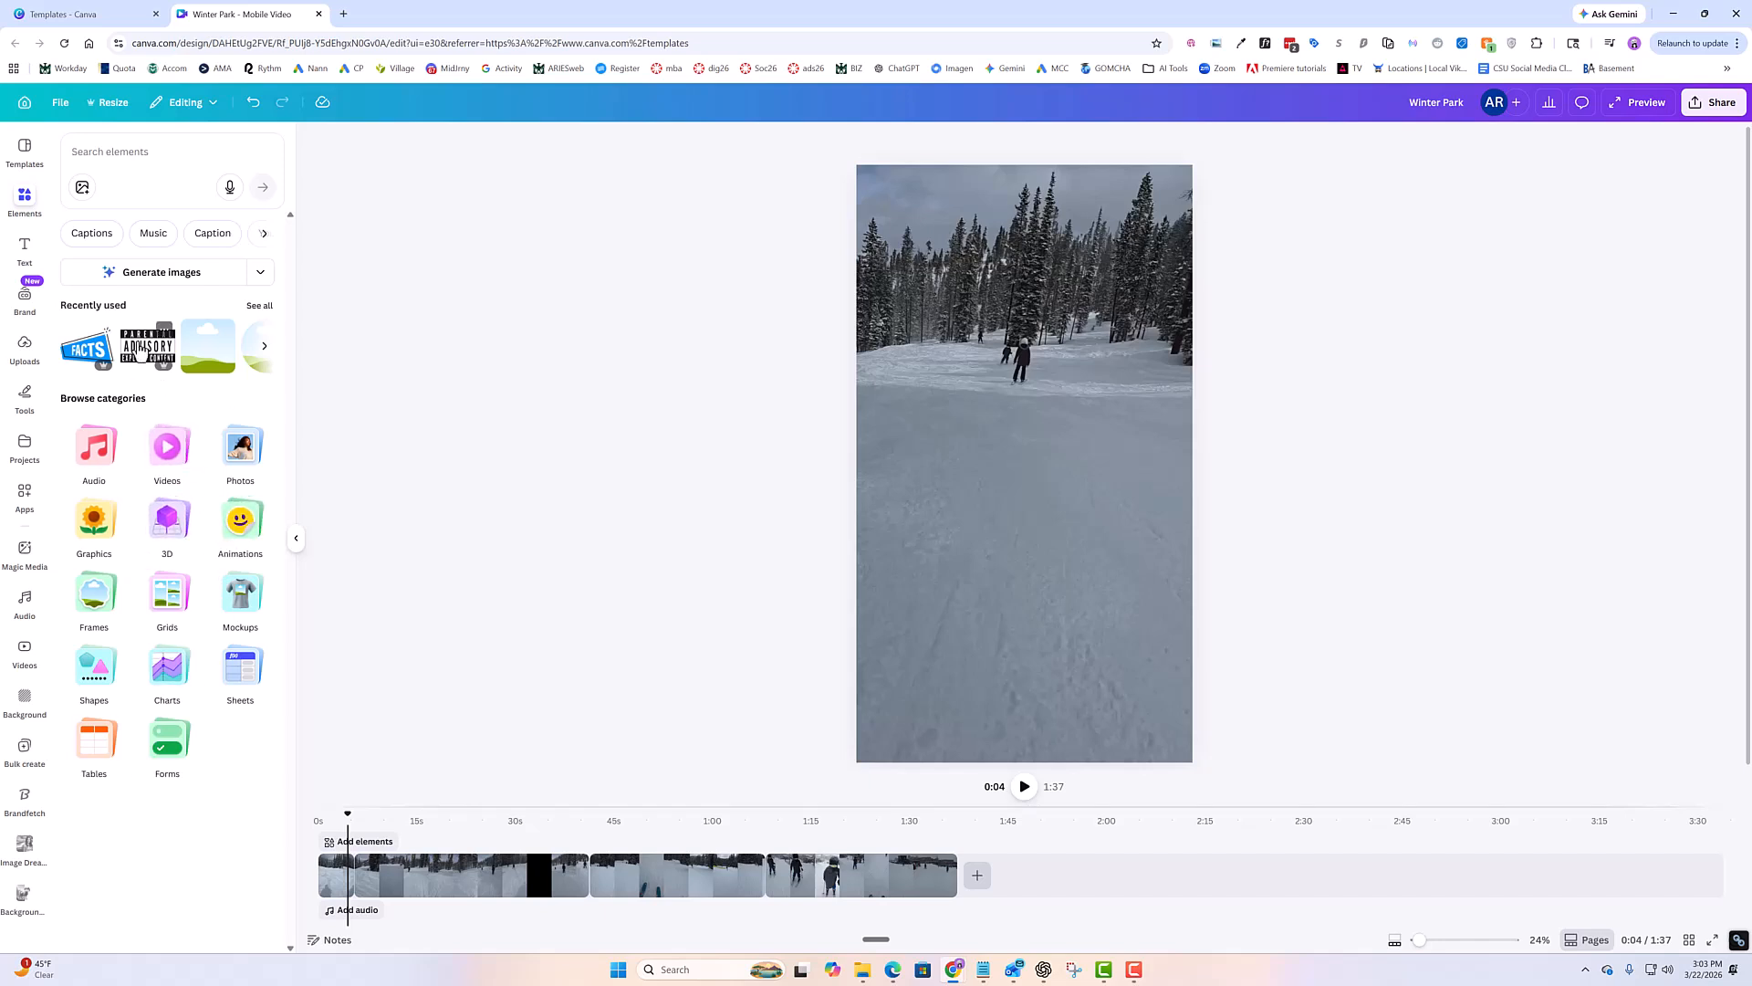
{"action": "left_click_drag", "start_coordinate": [148, 345], "coordinate": [1049, 457]}
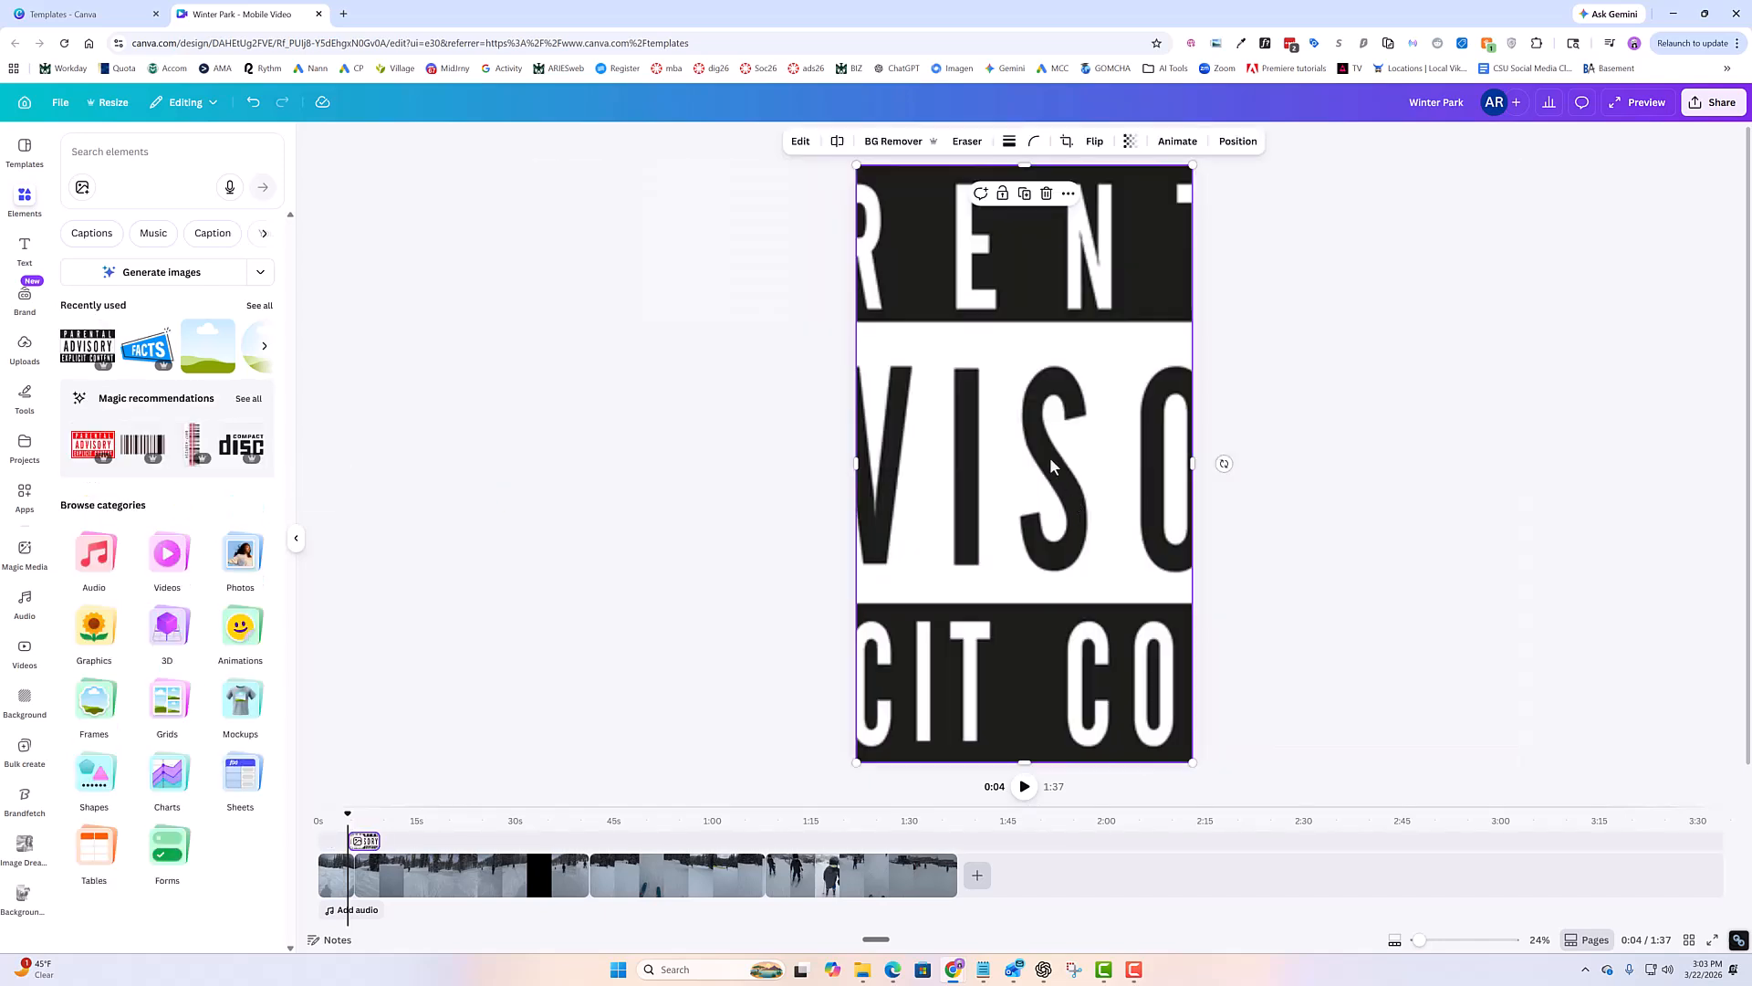
{"action": "key", "text": "ctrl+z"}
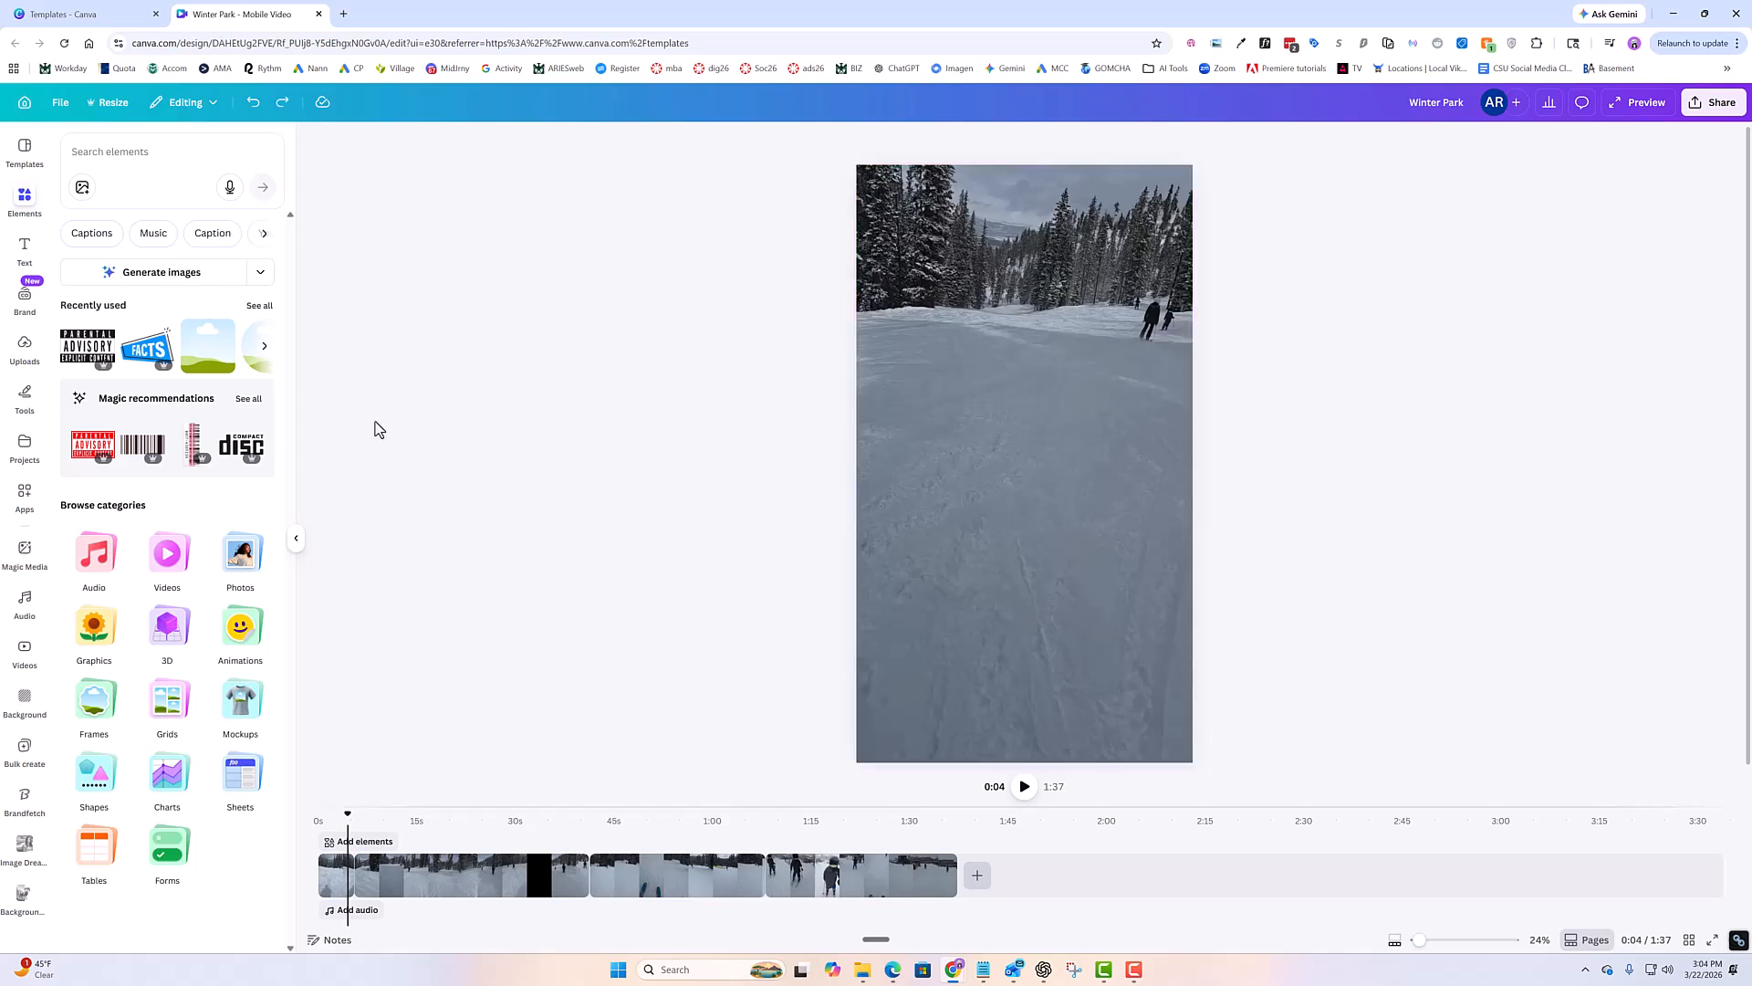
{"action": "left_click_drag", "start_coordinate": [91, 364], "coordinate": [917, 547]}
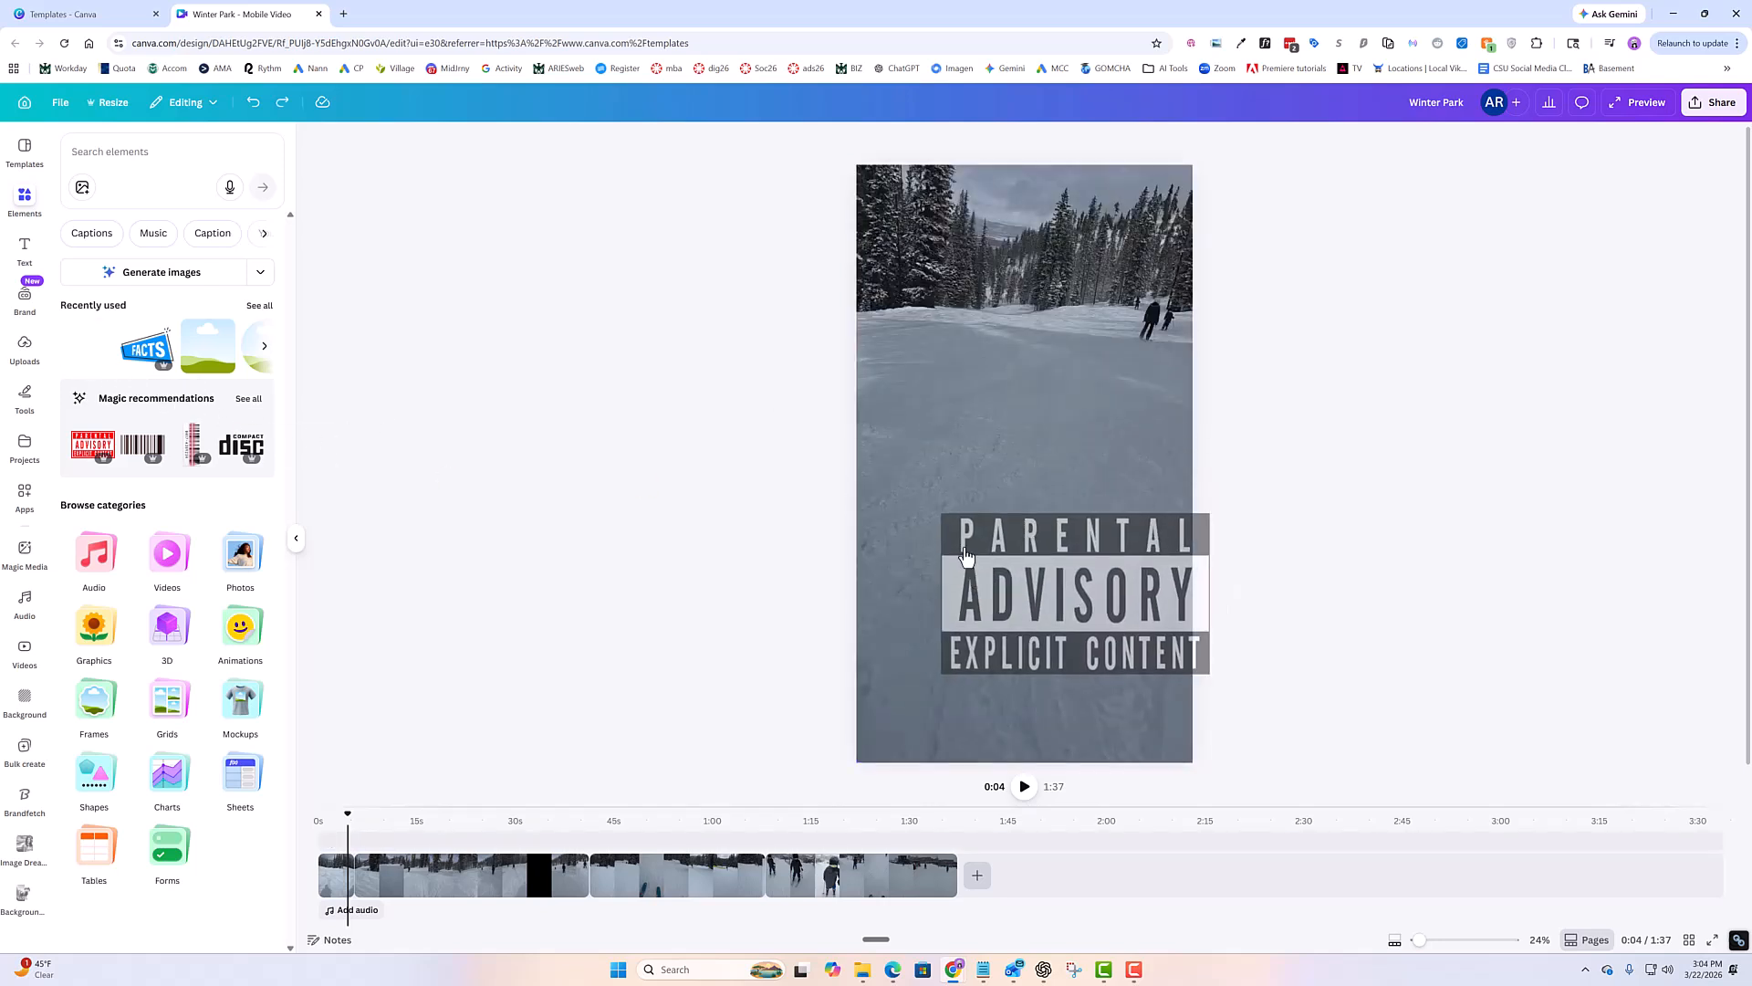
{"action": "left_click_drag", "start_coordinate": [1209, 675], "coordinate": [931, 721]}
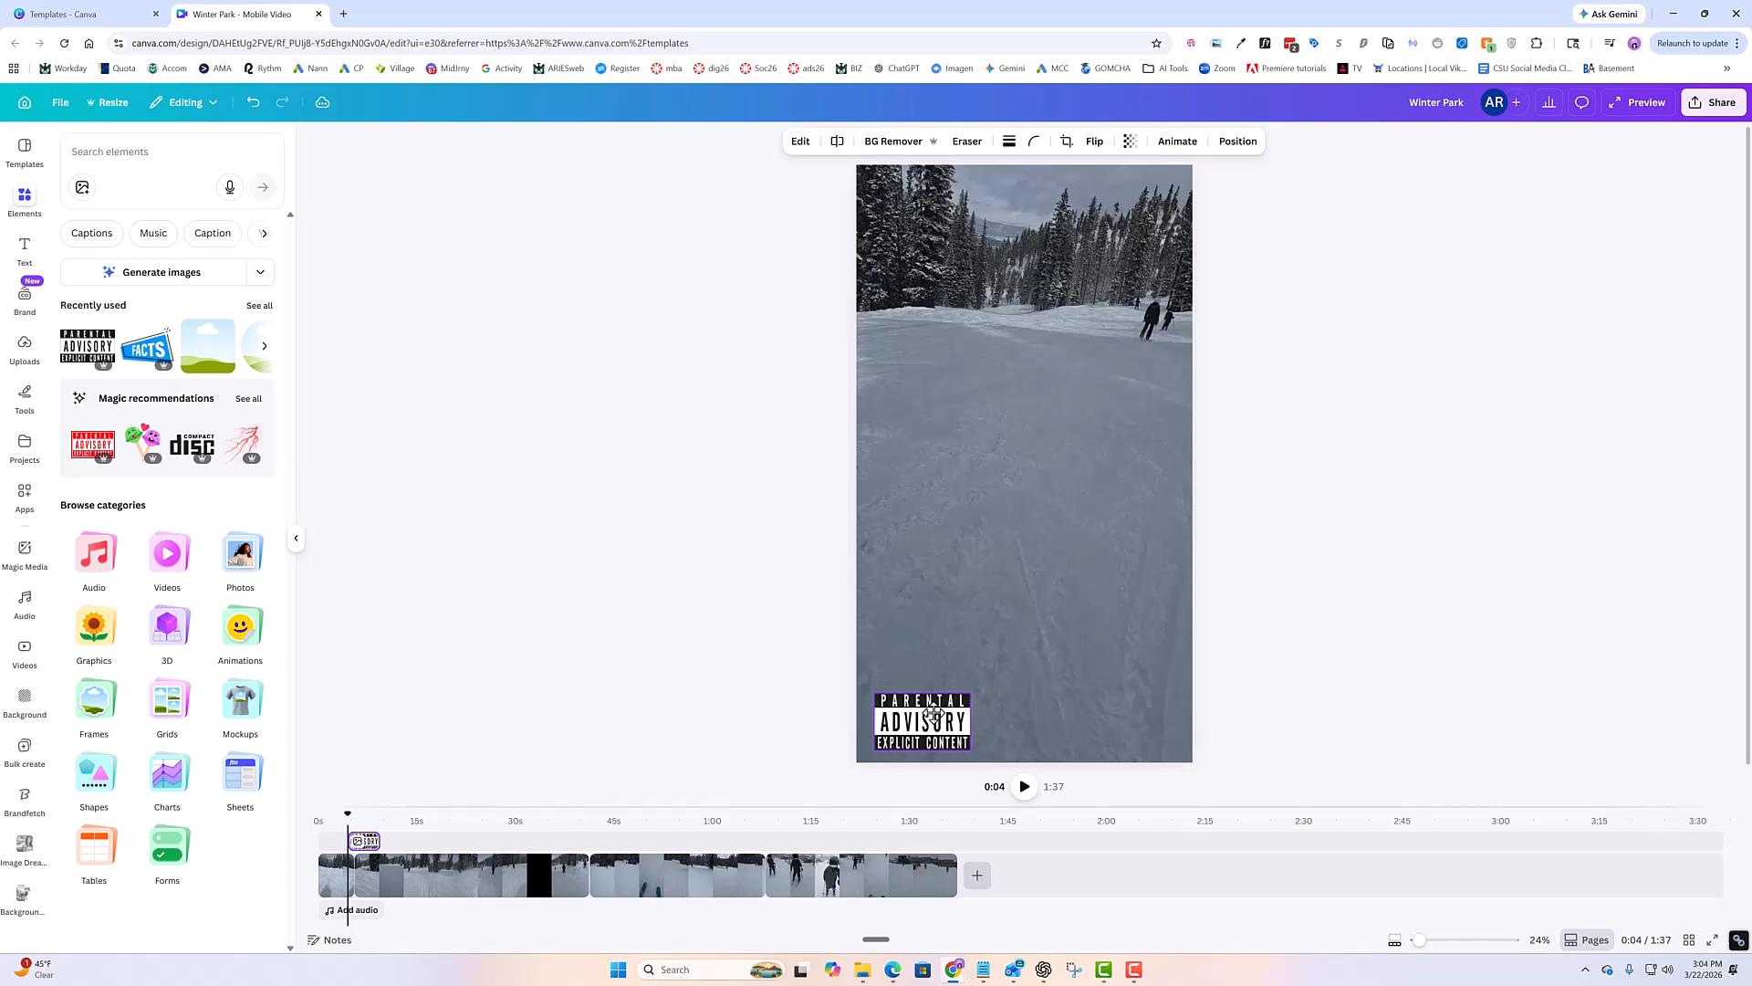
{"action": "key", "text": "ctrl+z"}
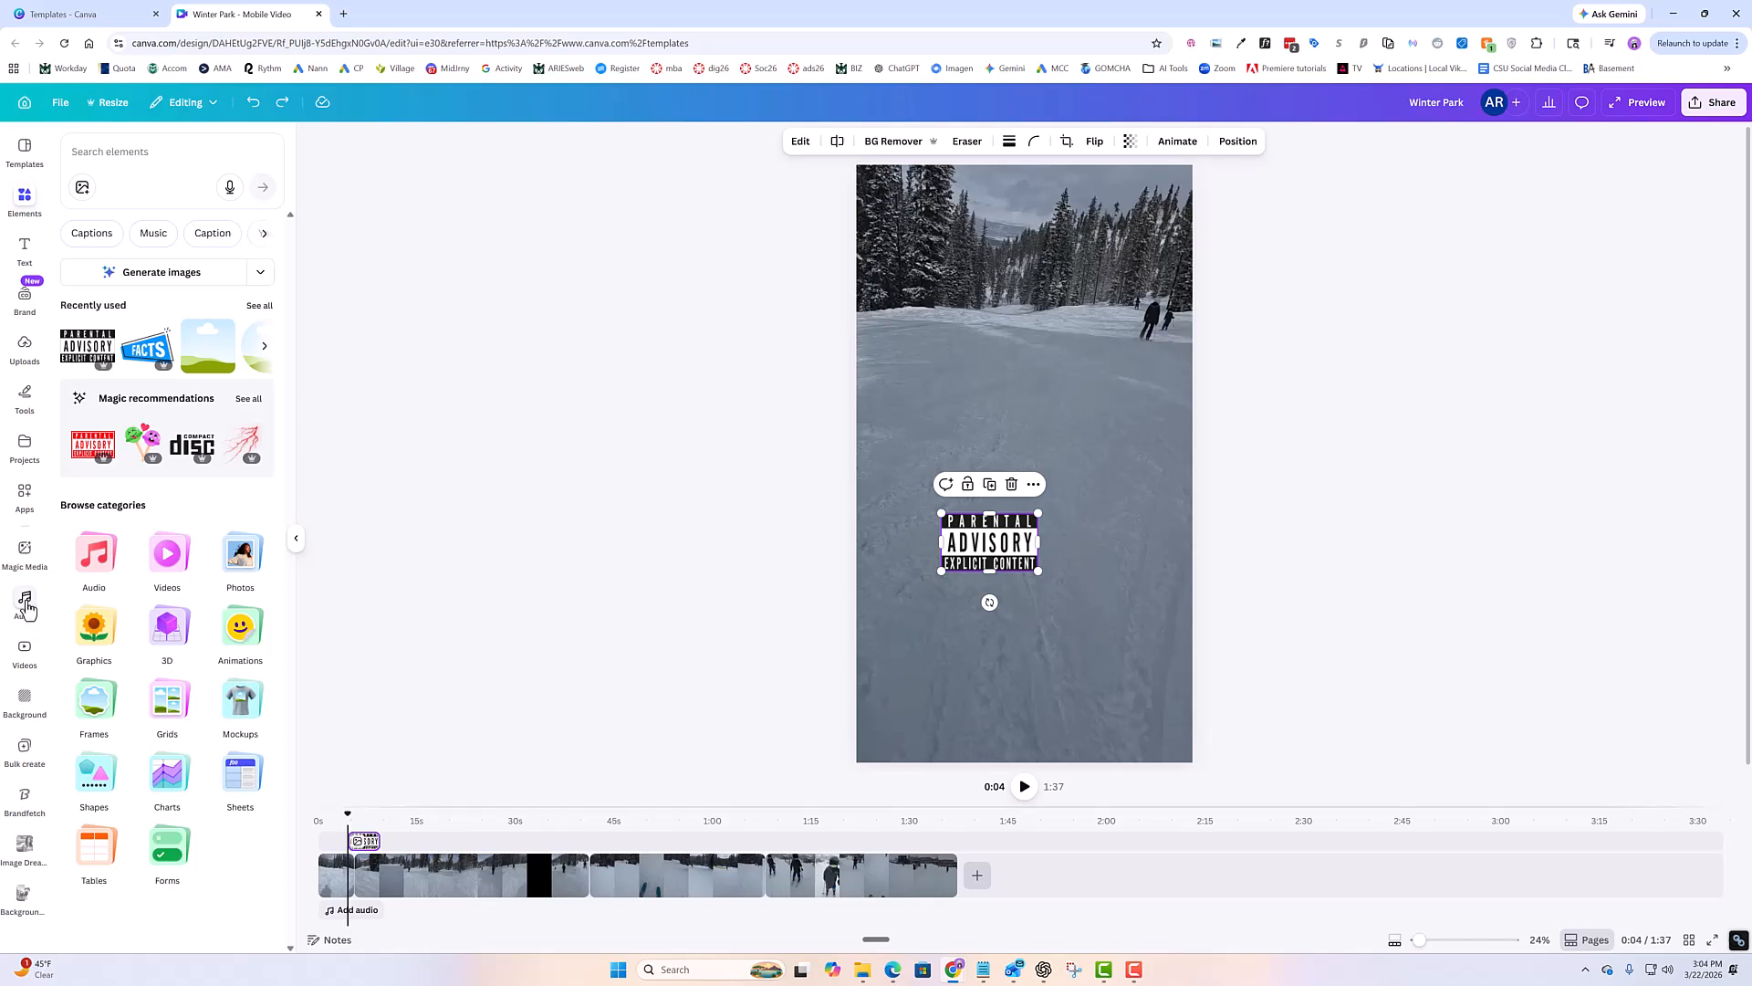
Try the uploaded track spinning-head-271171.mp3 under the video from 0 seconds and delete it from the timeline.
{"action": "left_click", "coordinate": [26, 345]}
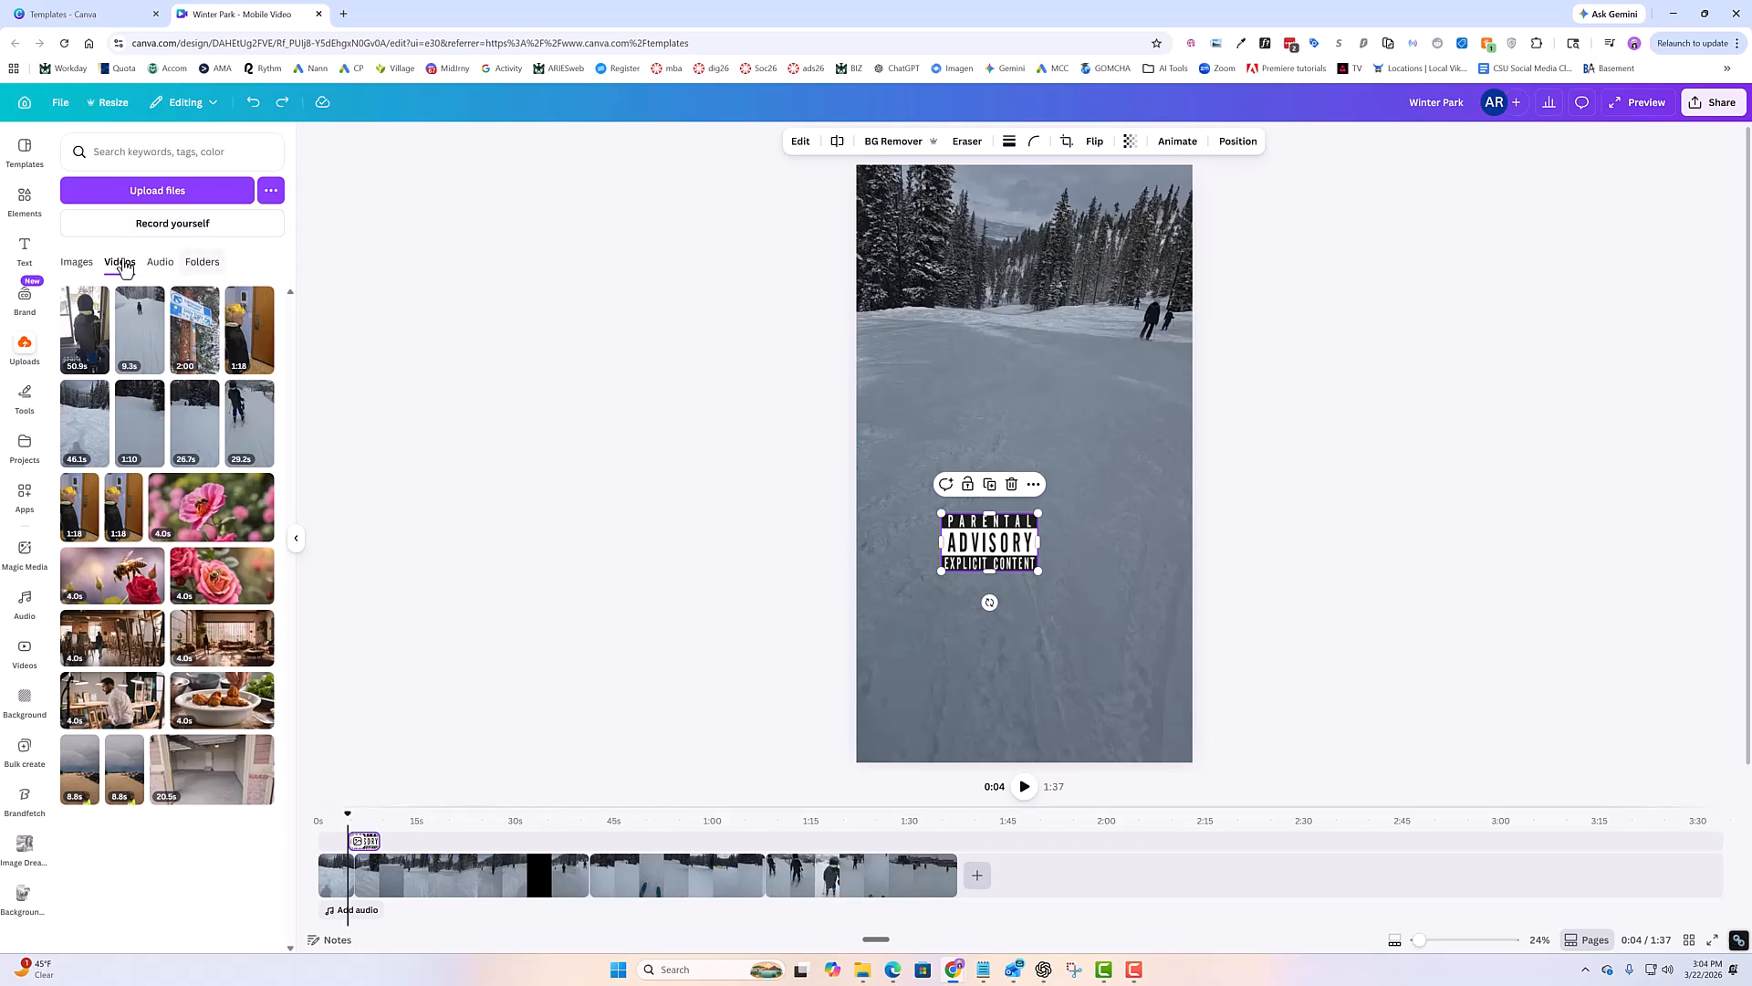
{"action": "left_click", "coordinate": [160, 265]}
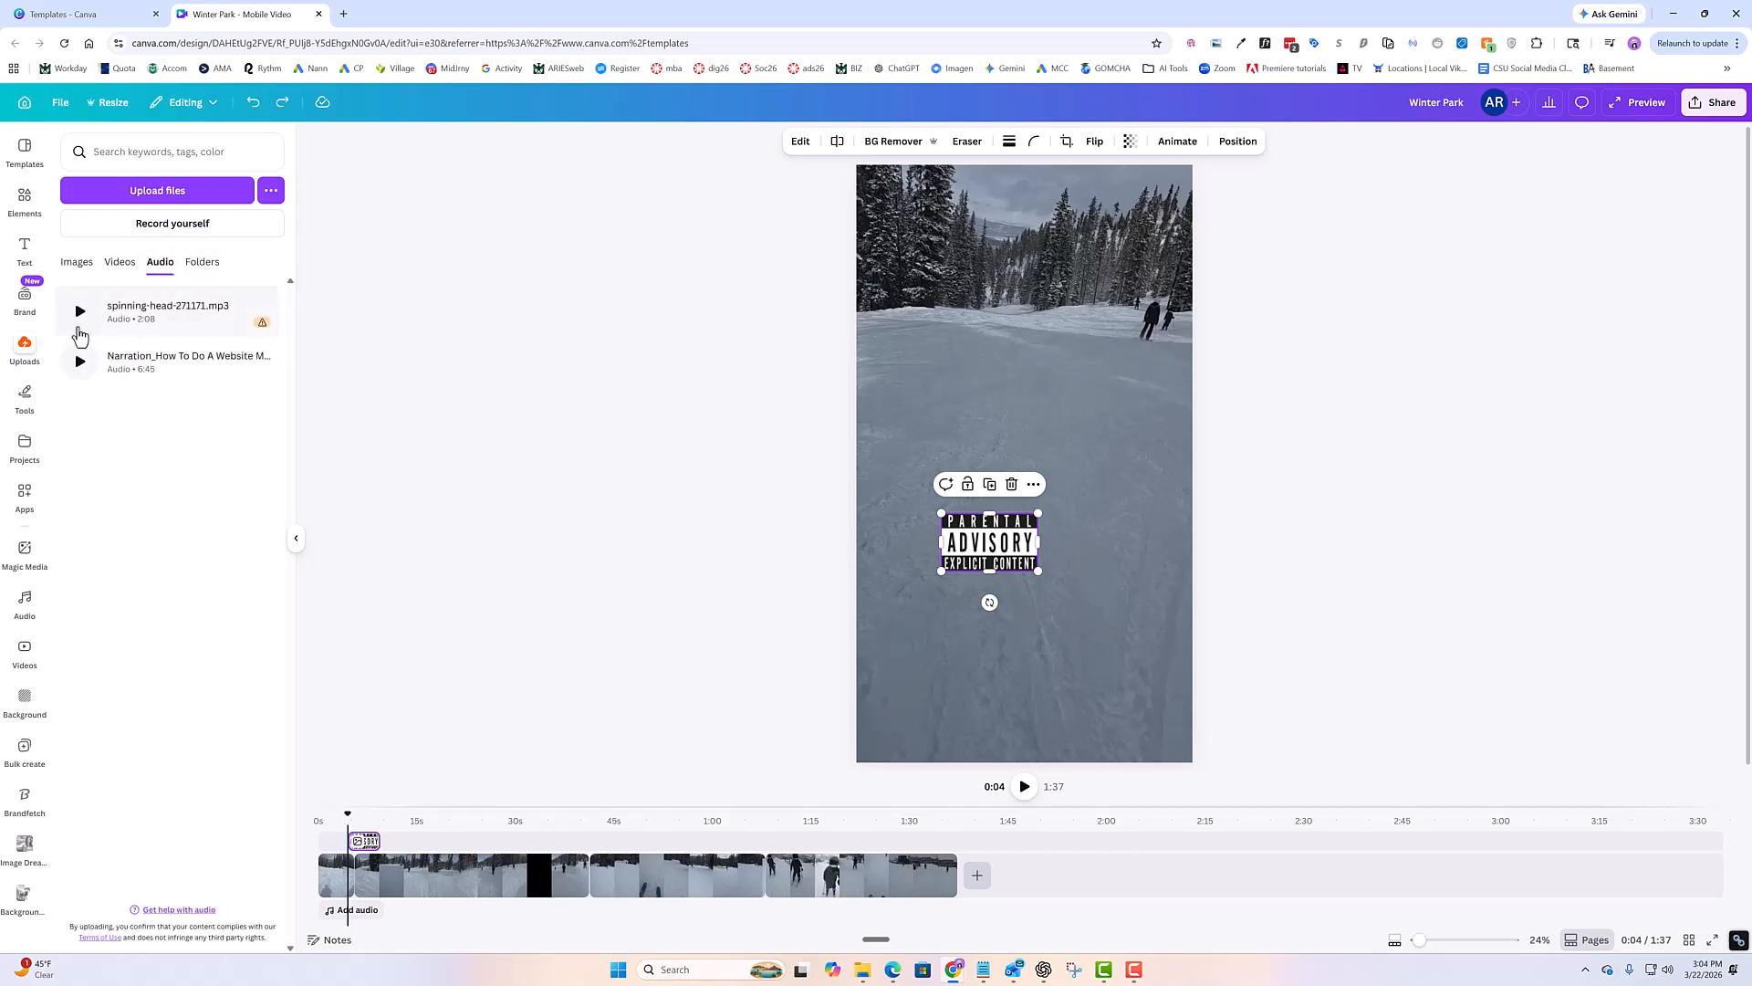
{"action": "mouse_move", "coordinate": [262, 325]}
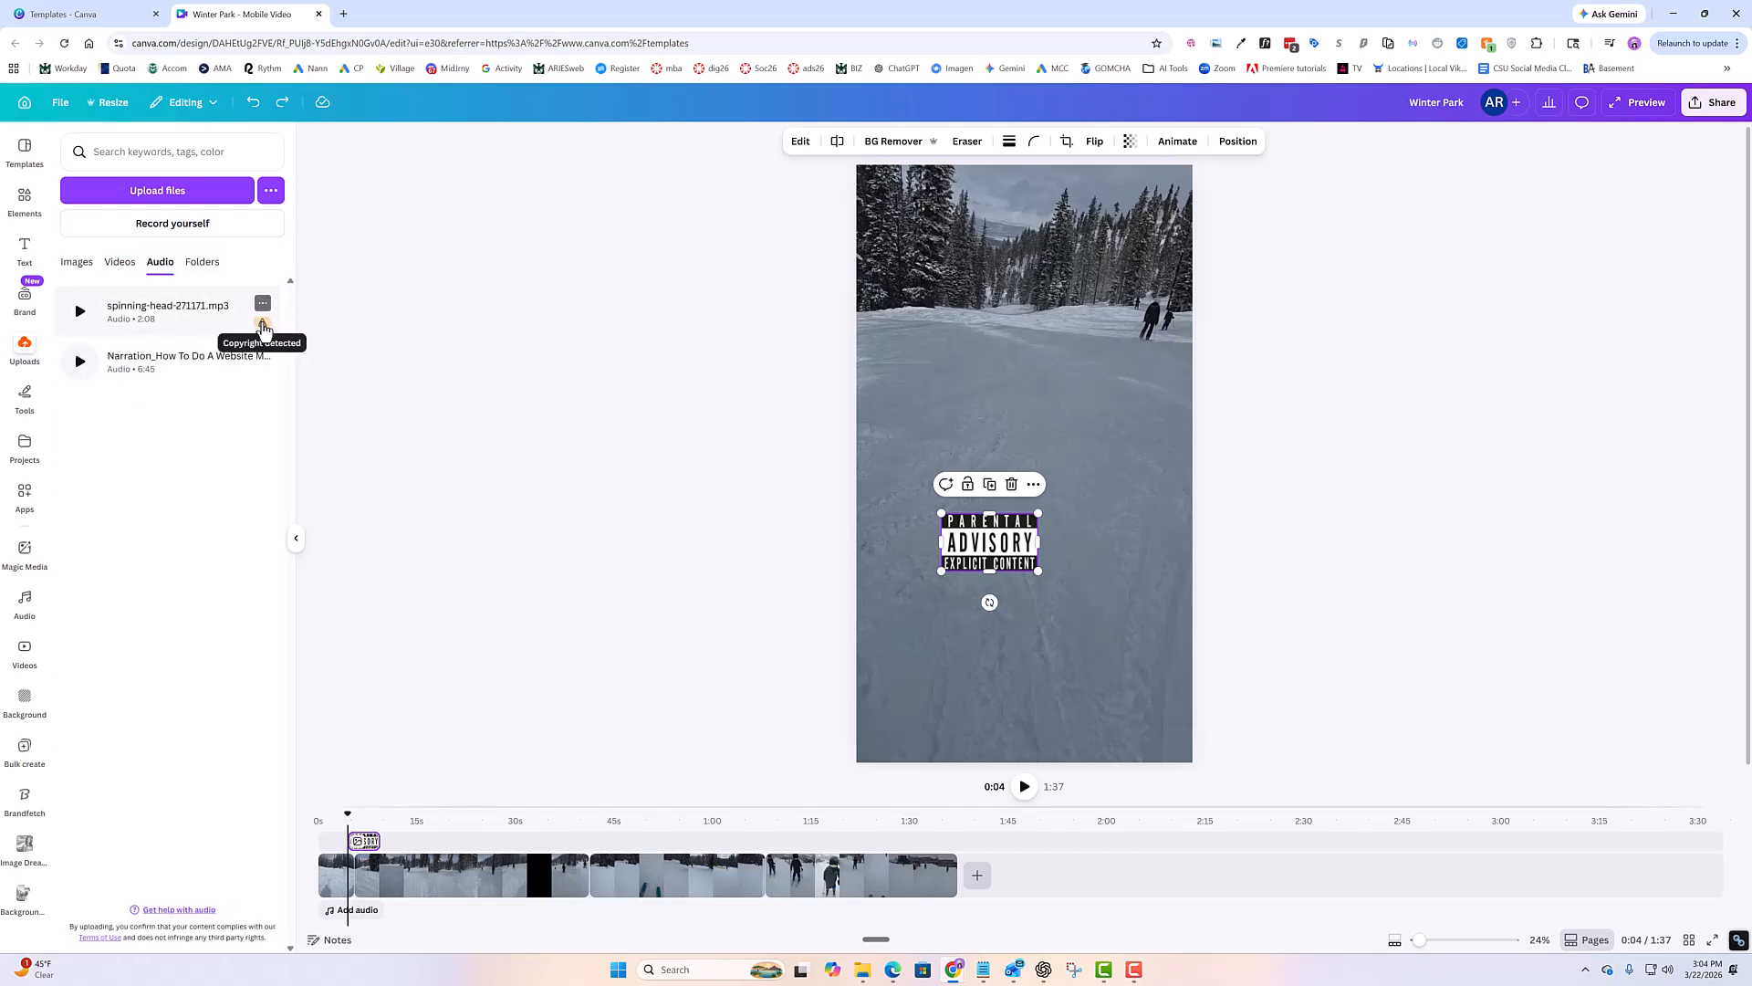
{"action": "left_click_drag", "start_coordinate": [87, 315], "coordinate": [320, 916]}
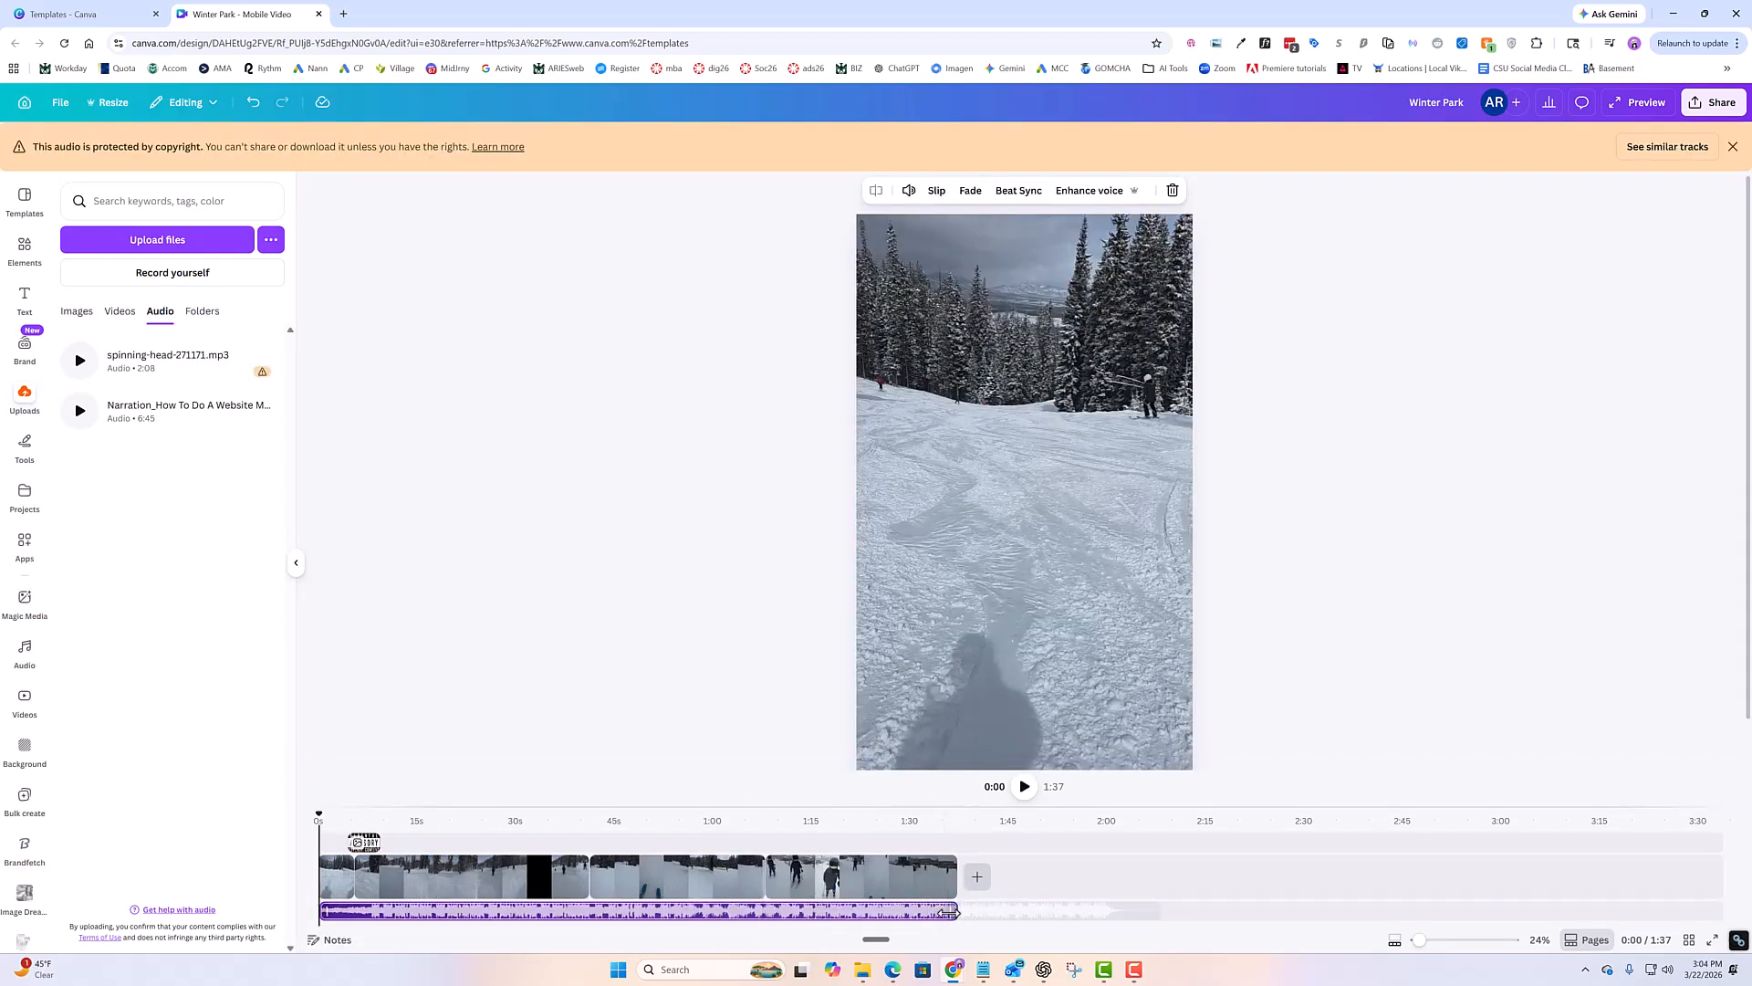
{"action": "left_click", "coordinate": [945, 914]}
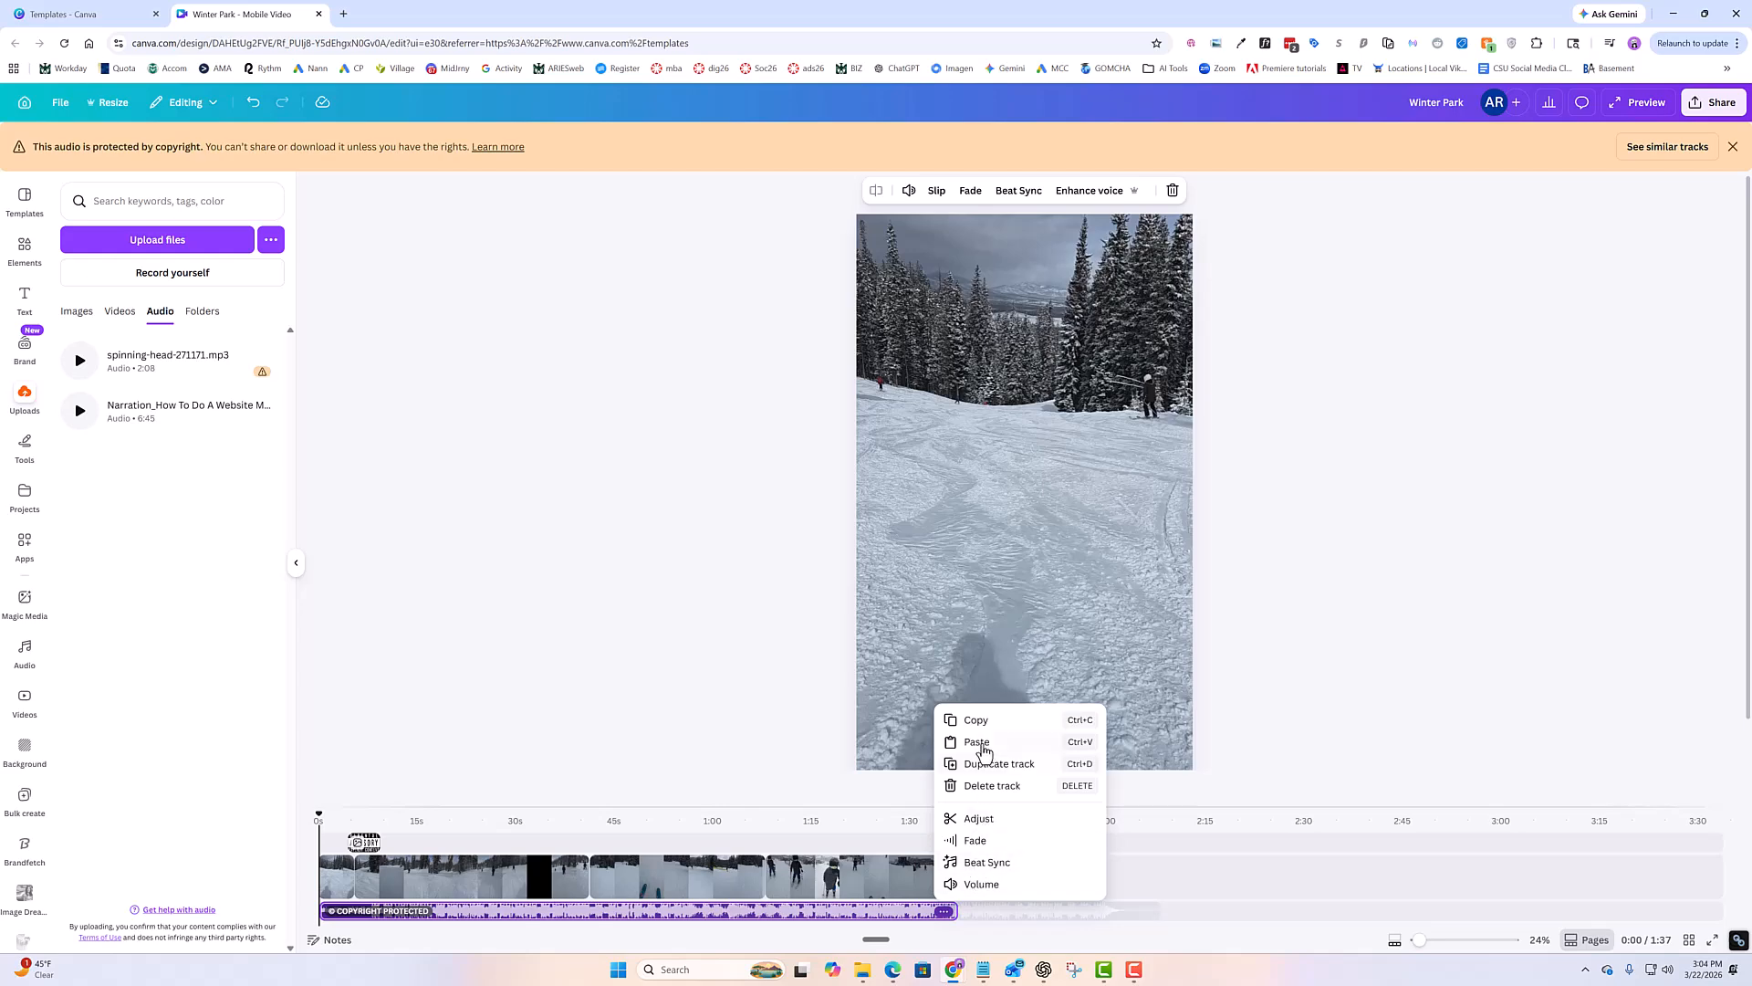
{"action": "left_click", "coordinate": [994, 788]}
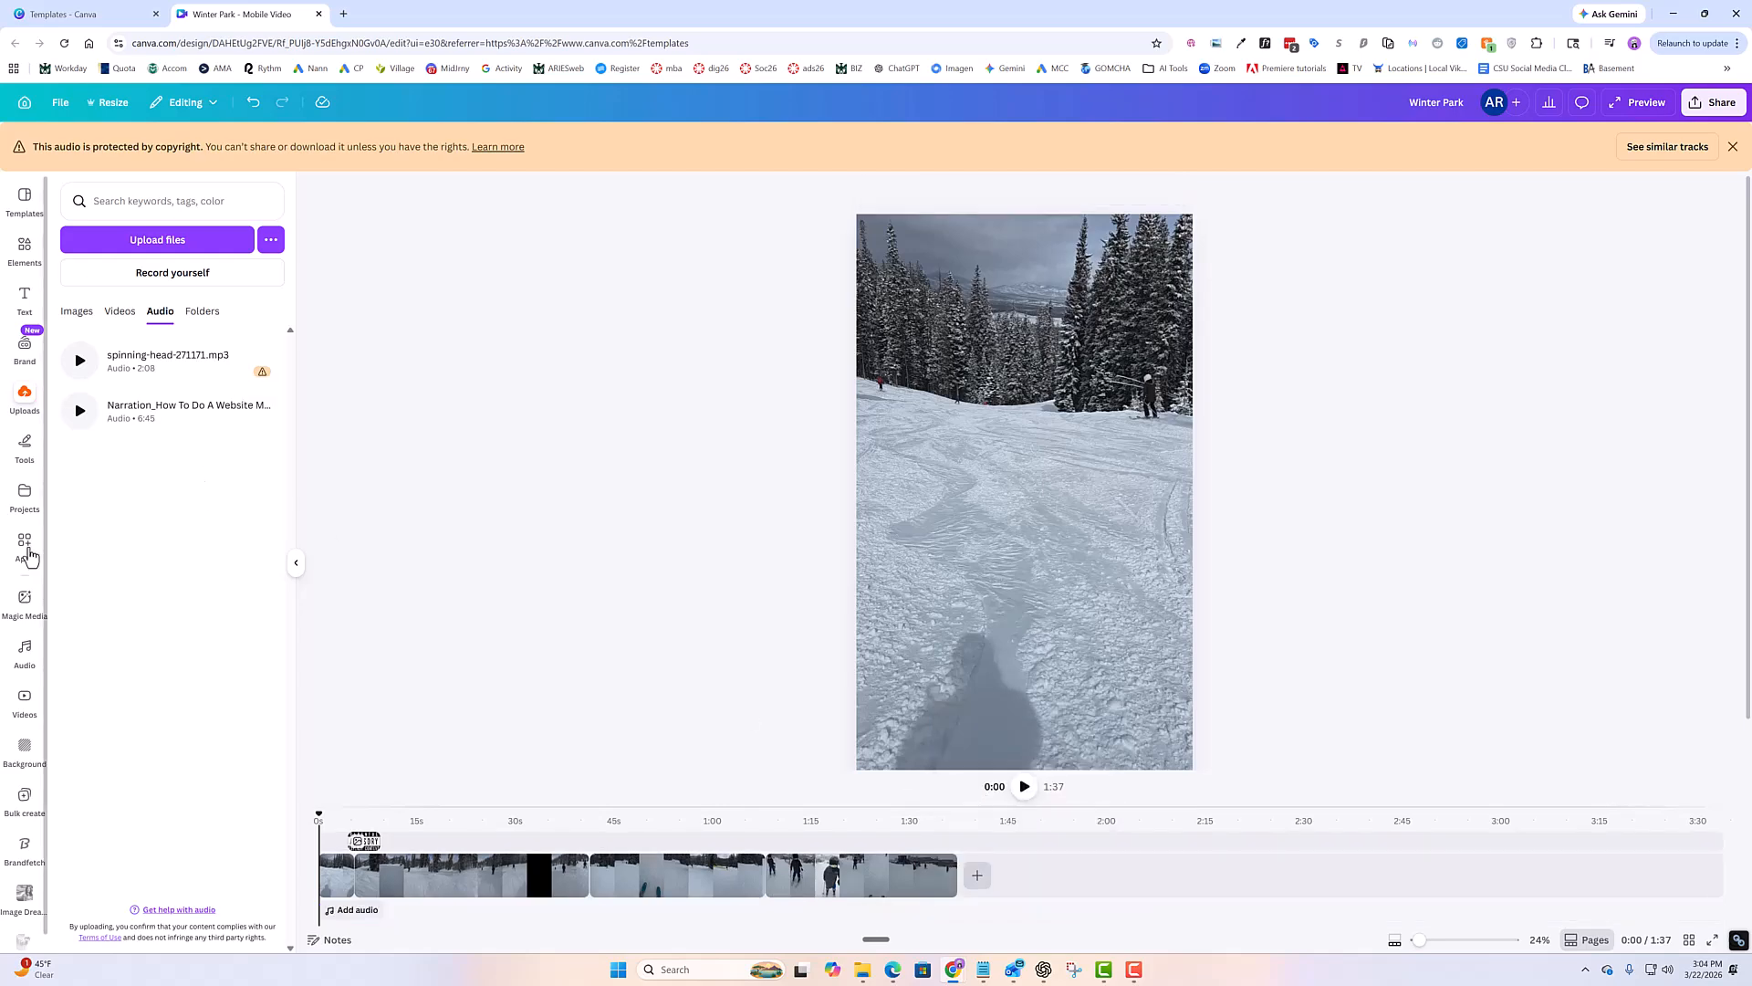
Add the stock track "I Need You (Instrumental)" under the video, starting at 0 seconds.
{"action": "left_click", "coordinate": [41, 653]}
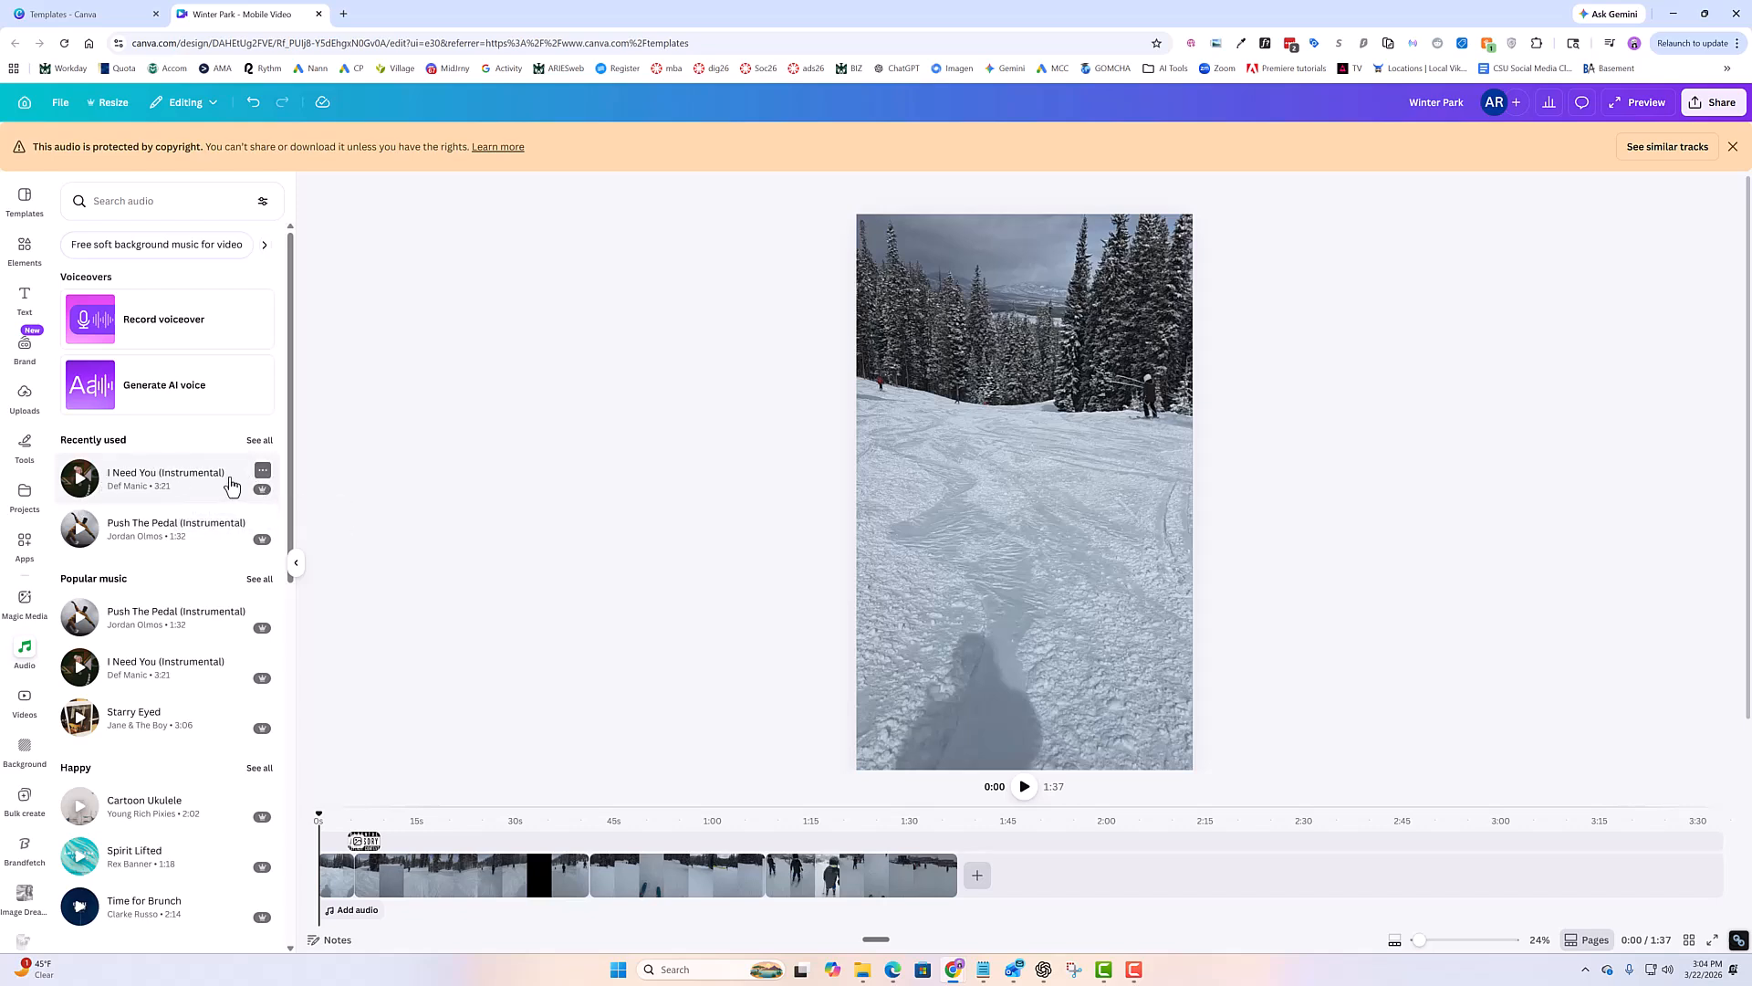
{"action": "left_click_drag", "start_coordinate": [110, 481], "coordinate": [319, 917]}
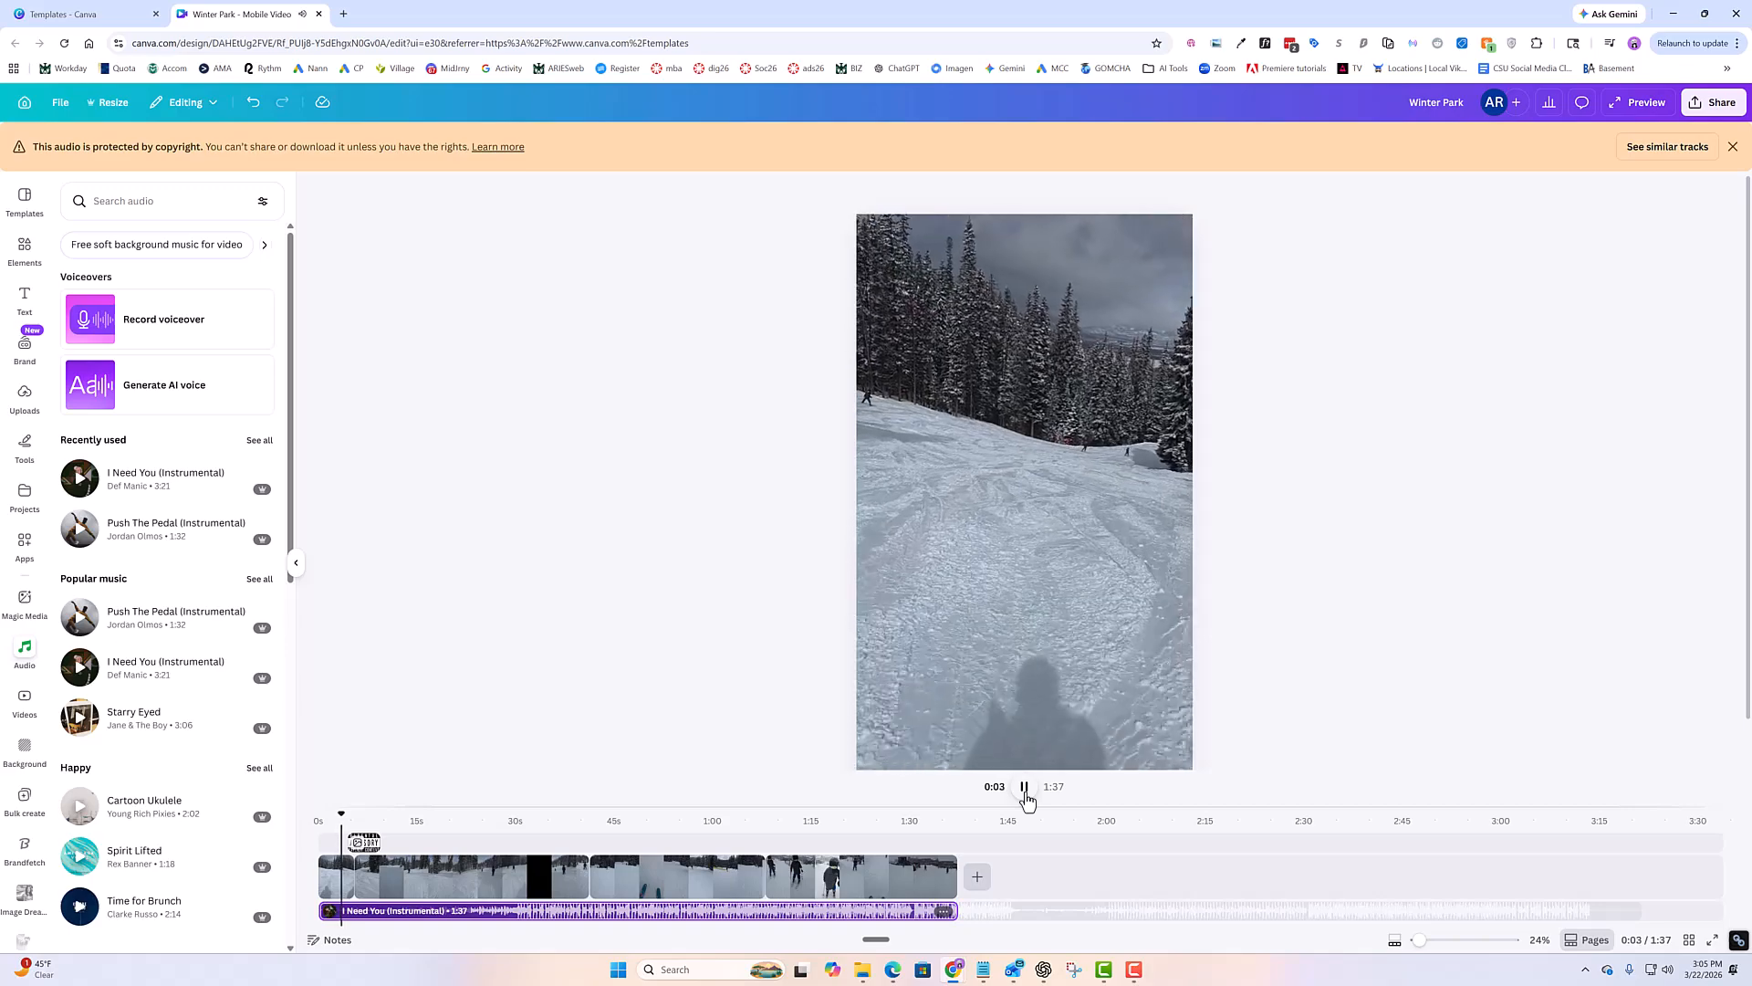
Pause playback, raise the music track's volume to 104 and mute the track.
{"action": "left_click", "coordinate": [945, 912]}
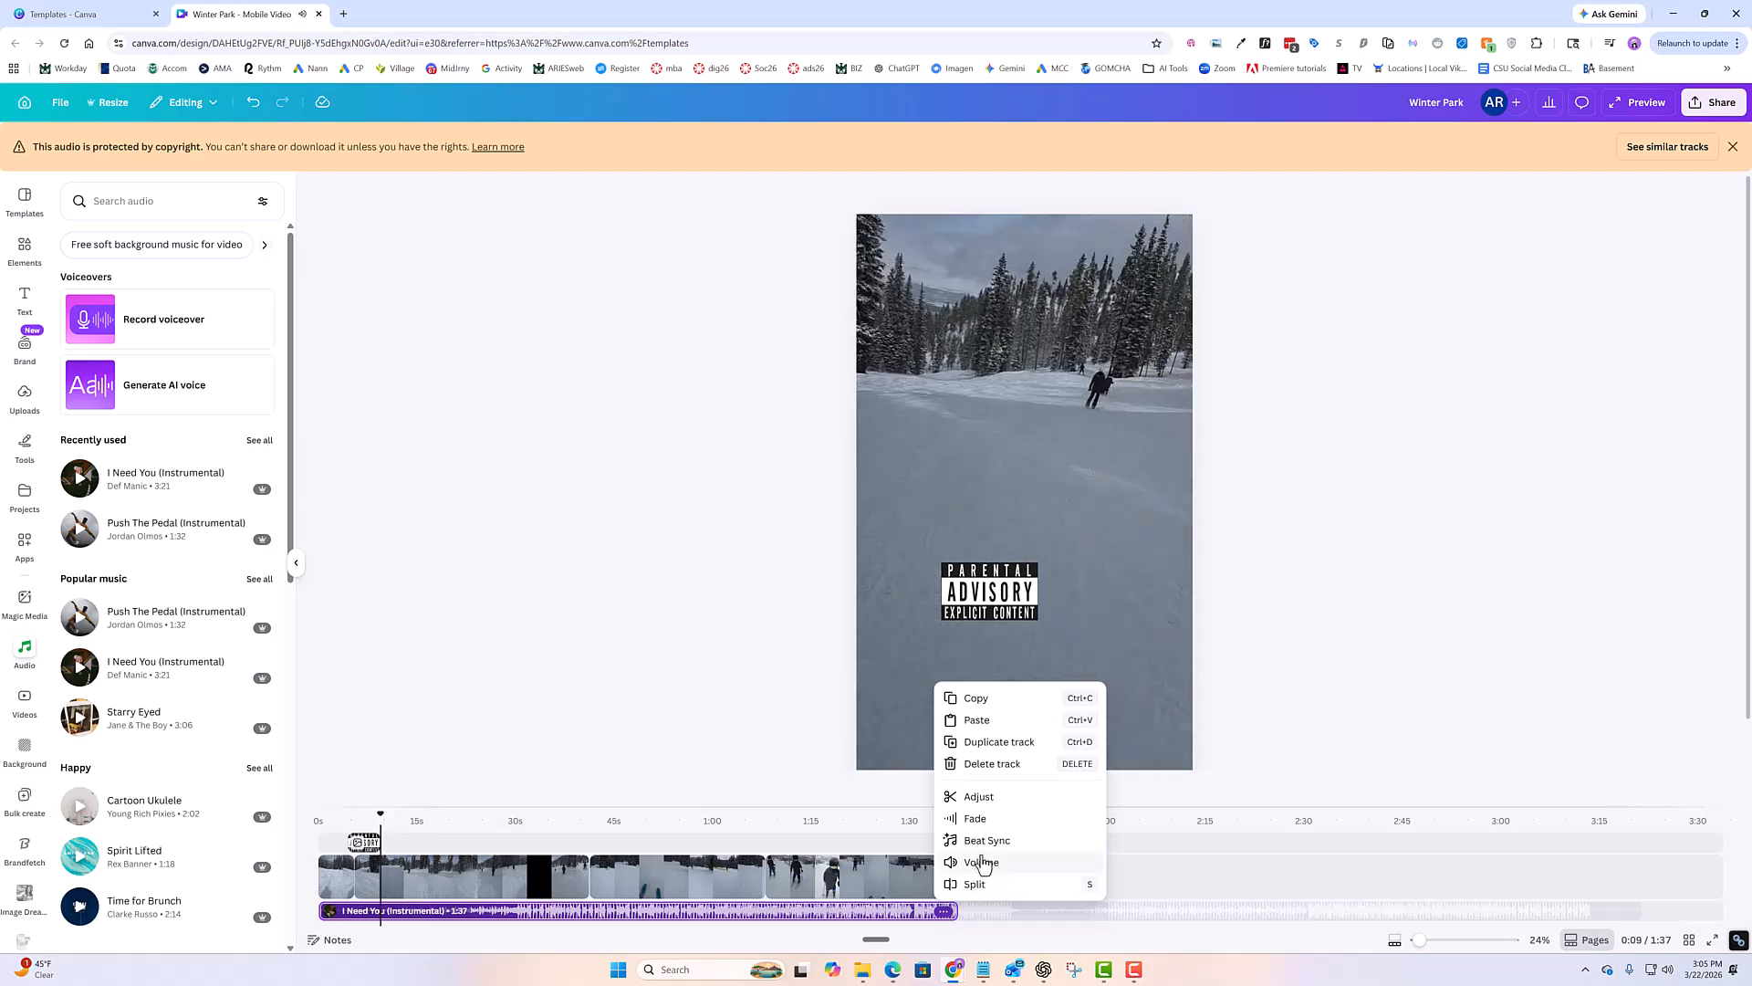
{"action": "left_click", "coordinate": [984, 872]}
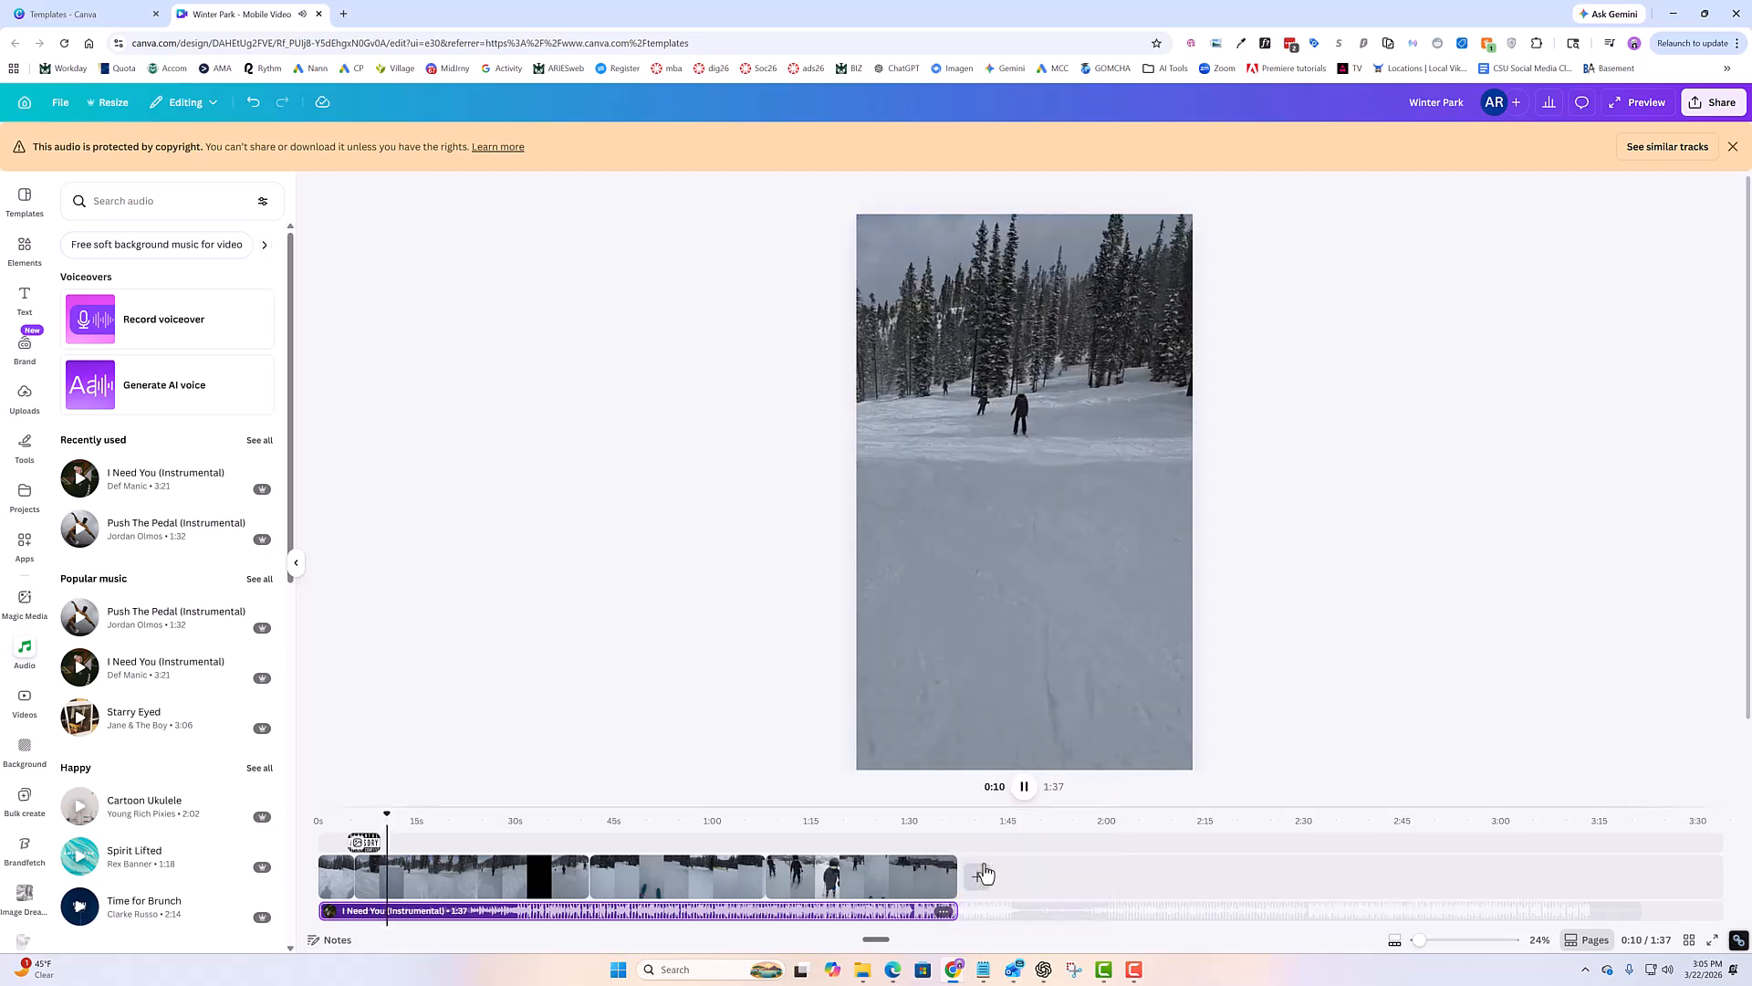
{"action": "left_click", "coordinate": [942, 911]}
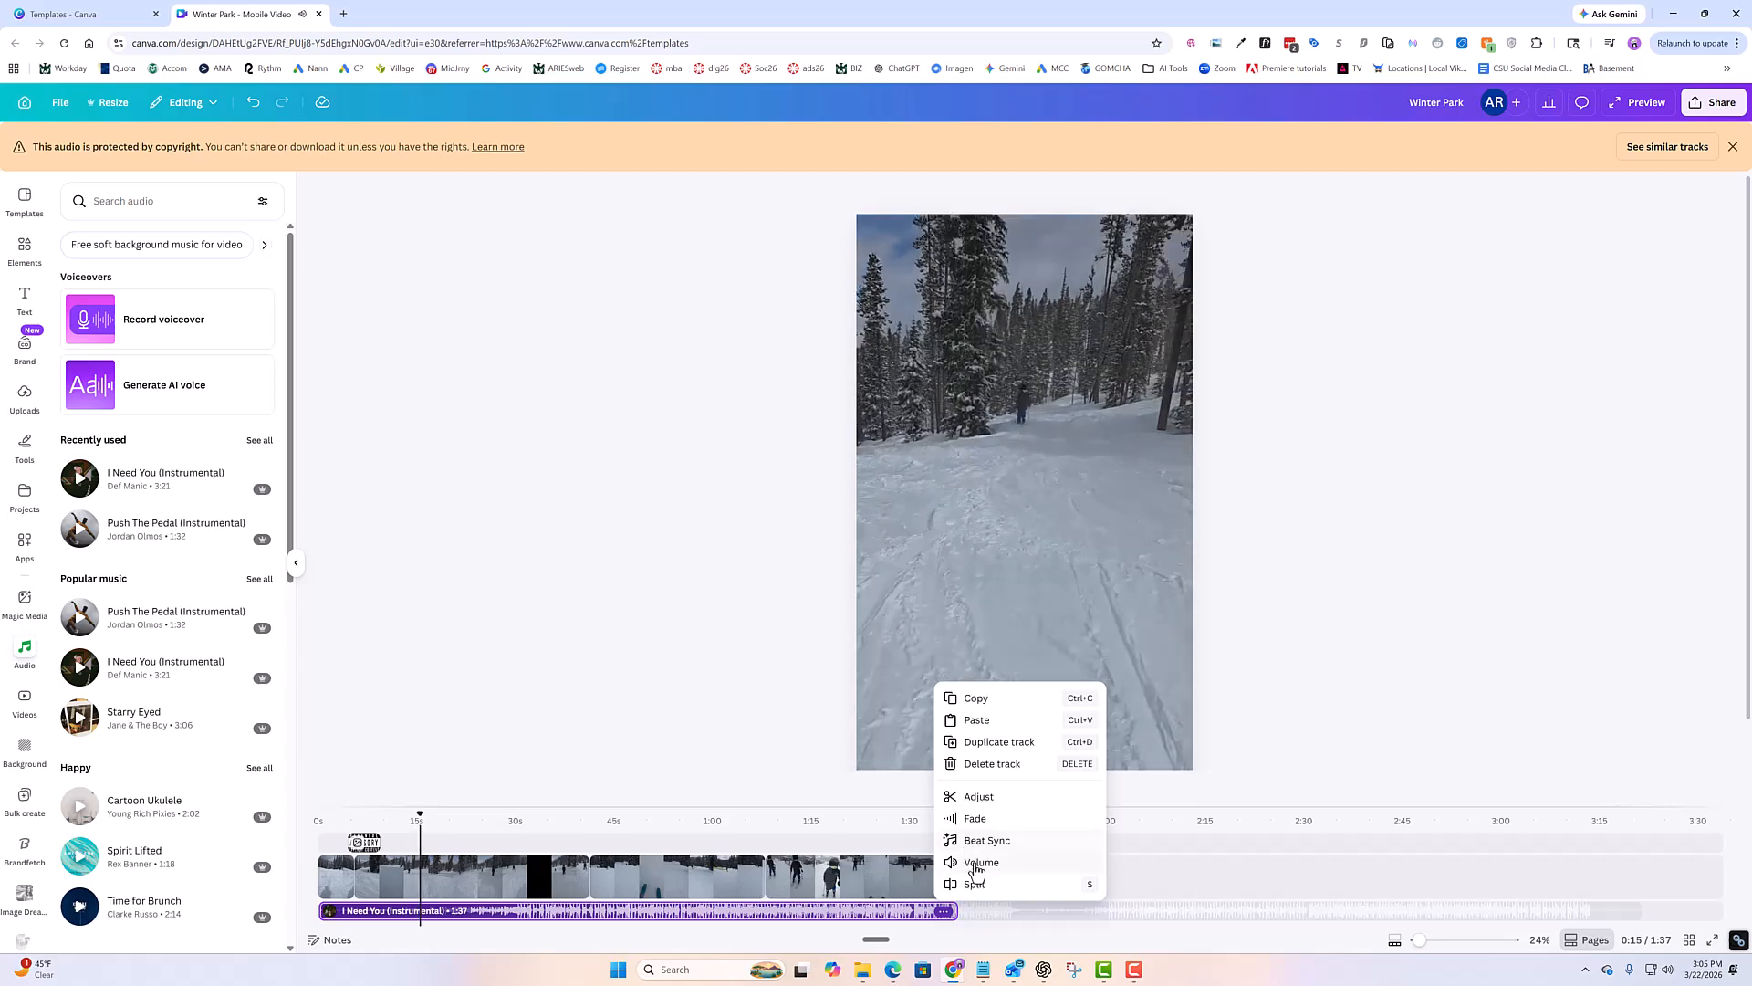
{"action": "key", "text": "Escape"}
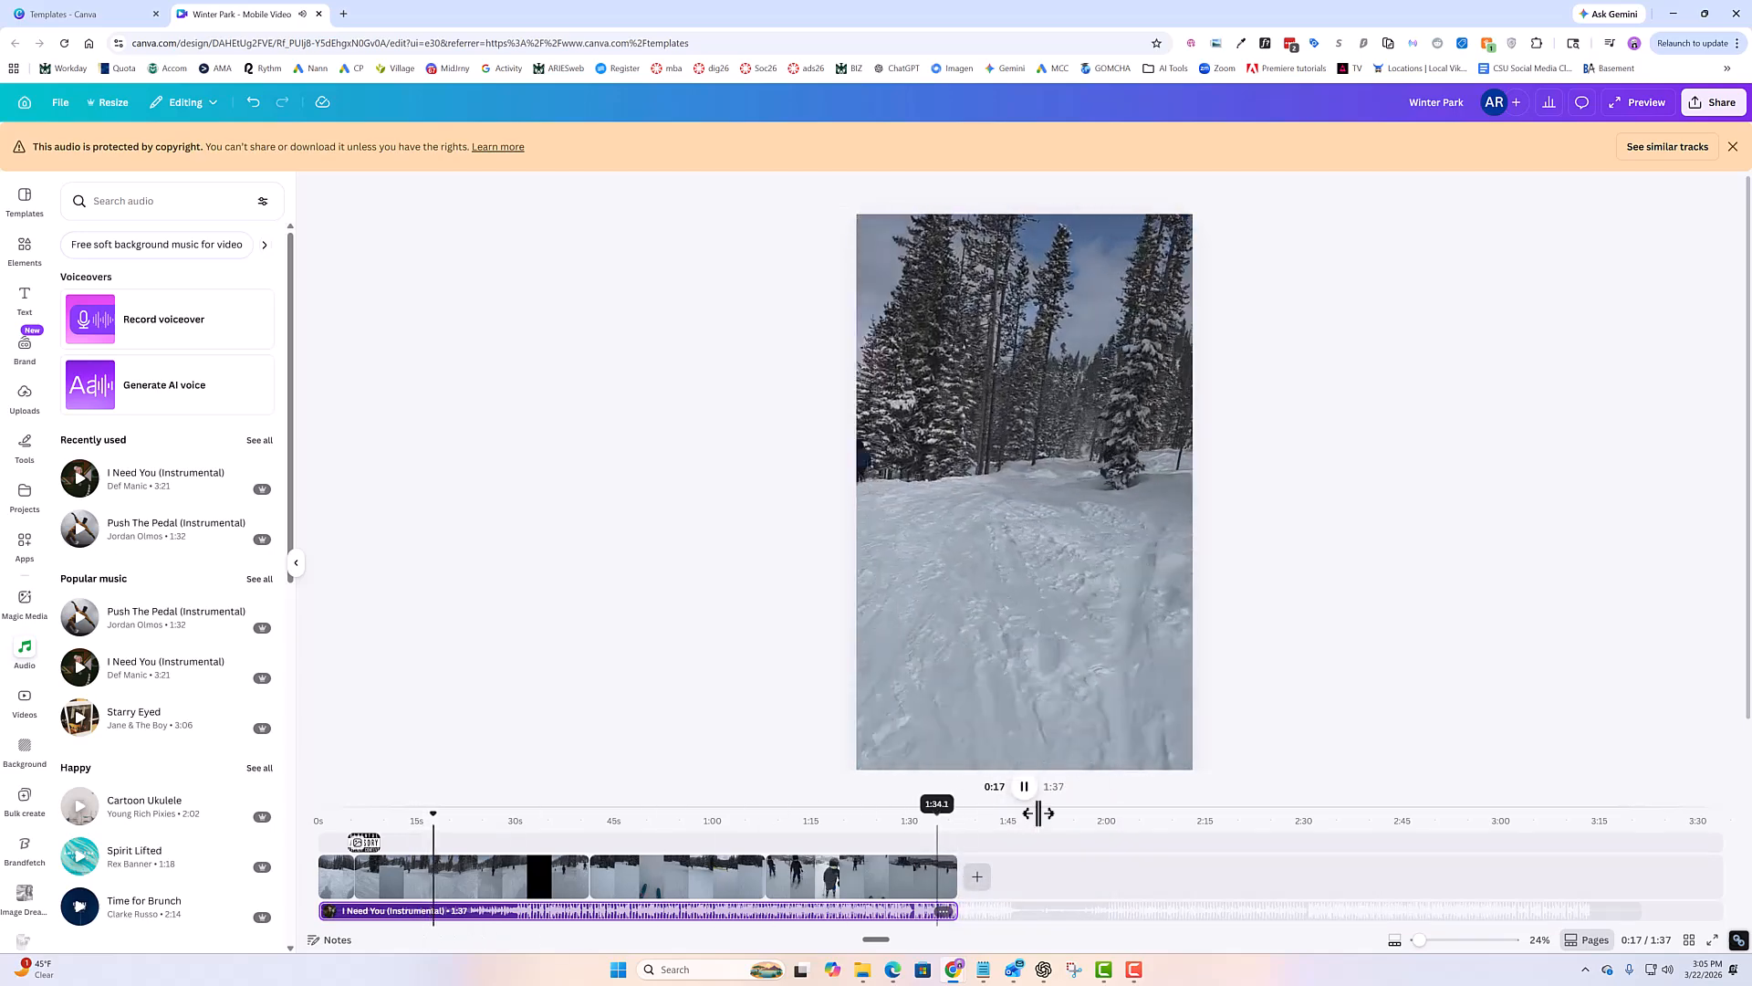
{"action": "left_click", "coordinate": [1024, 786]}
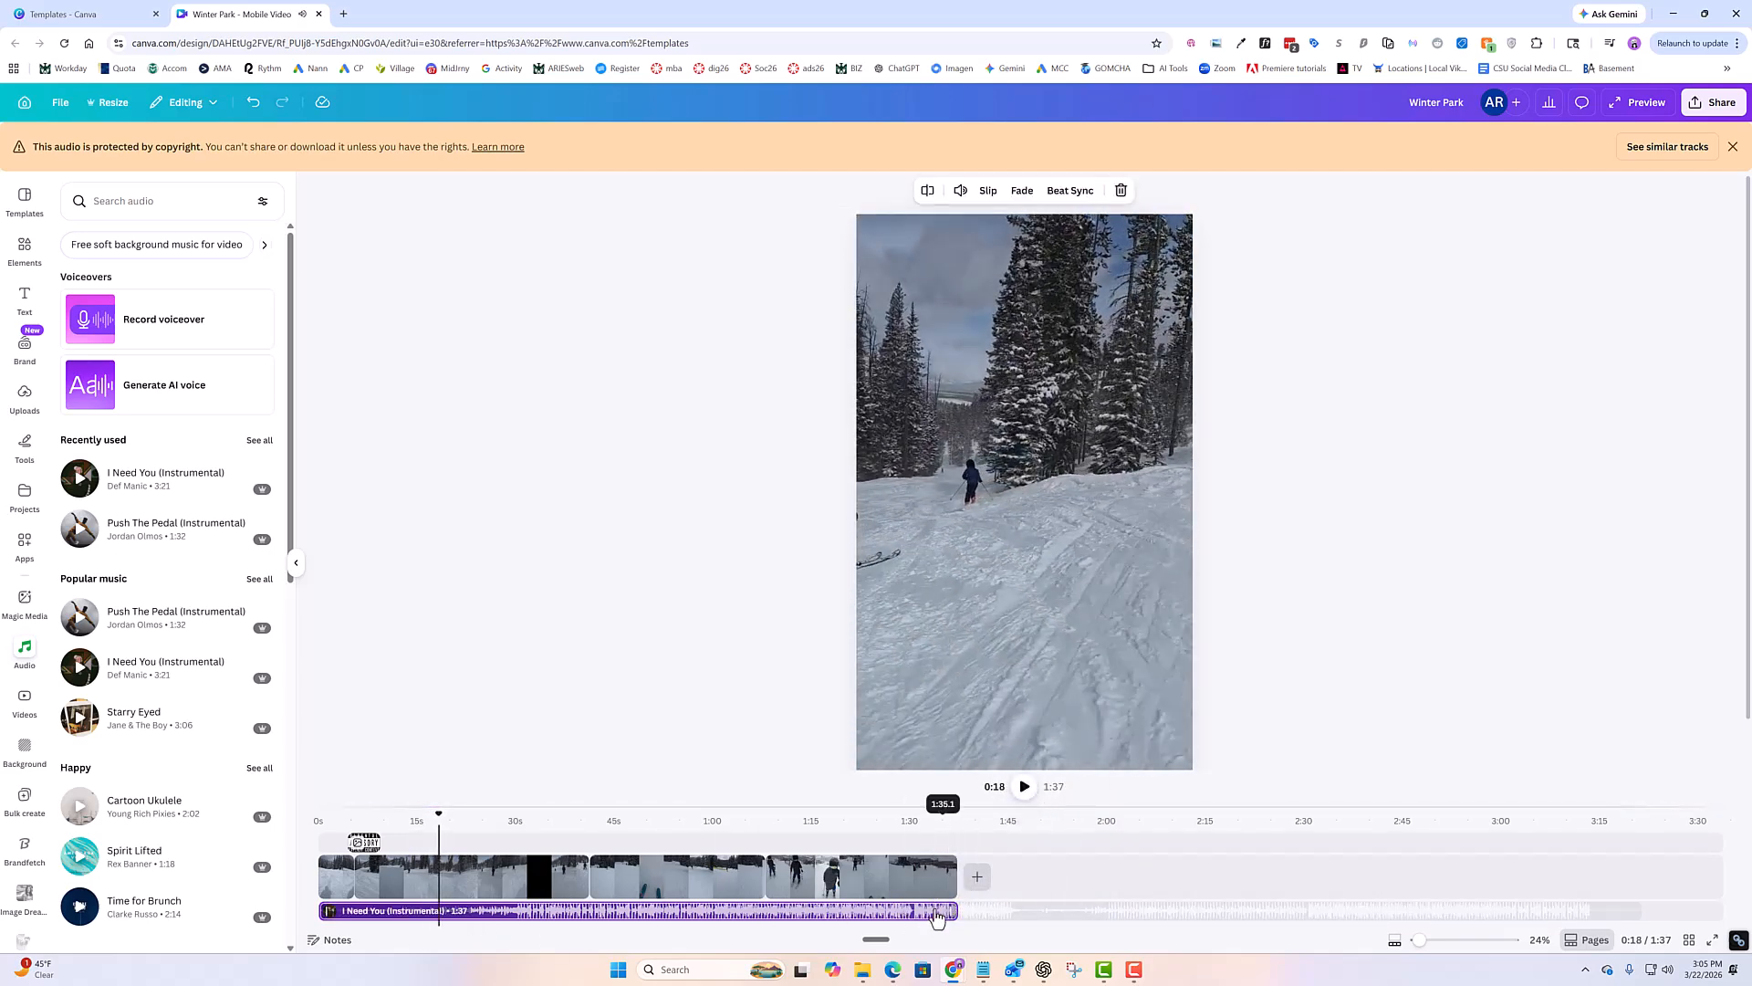
{"action": "left_click", "coordinate": [941, 912]}
{"action": "left_click", "coordinate": [981, 867]}
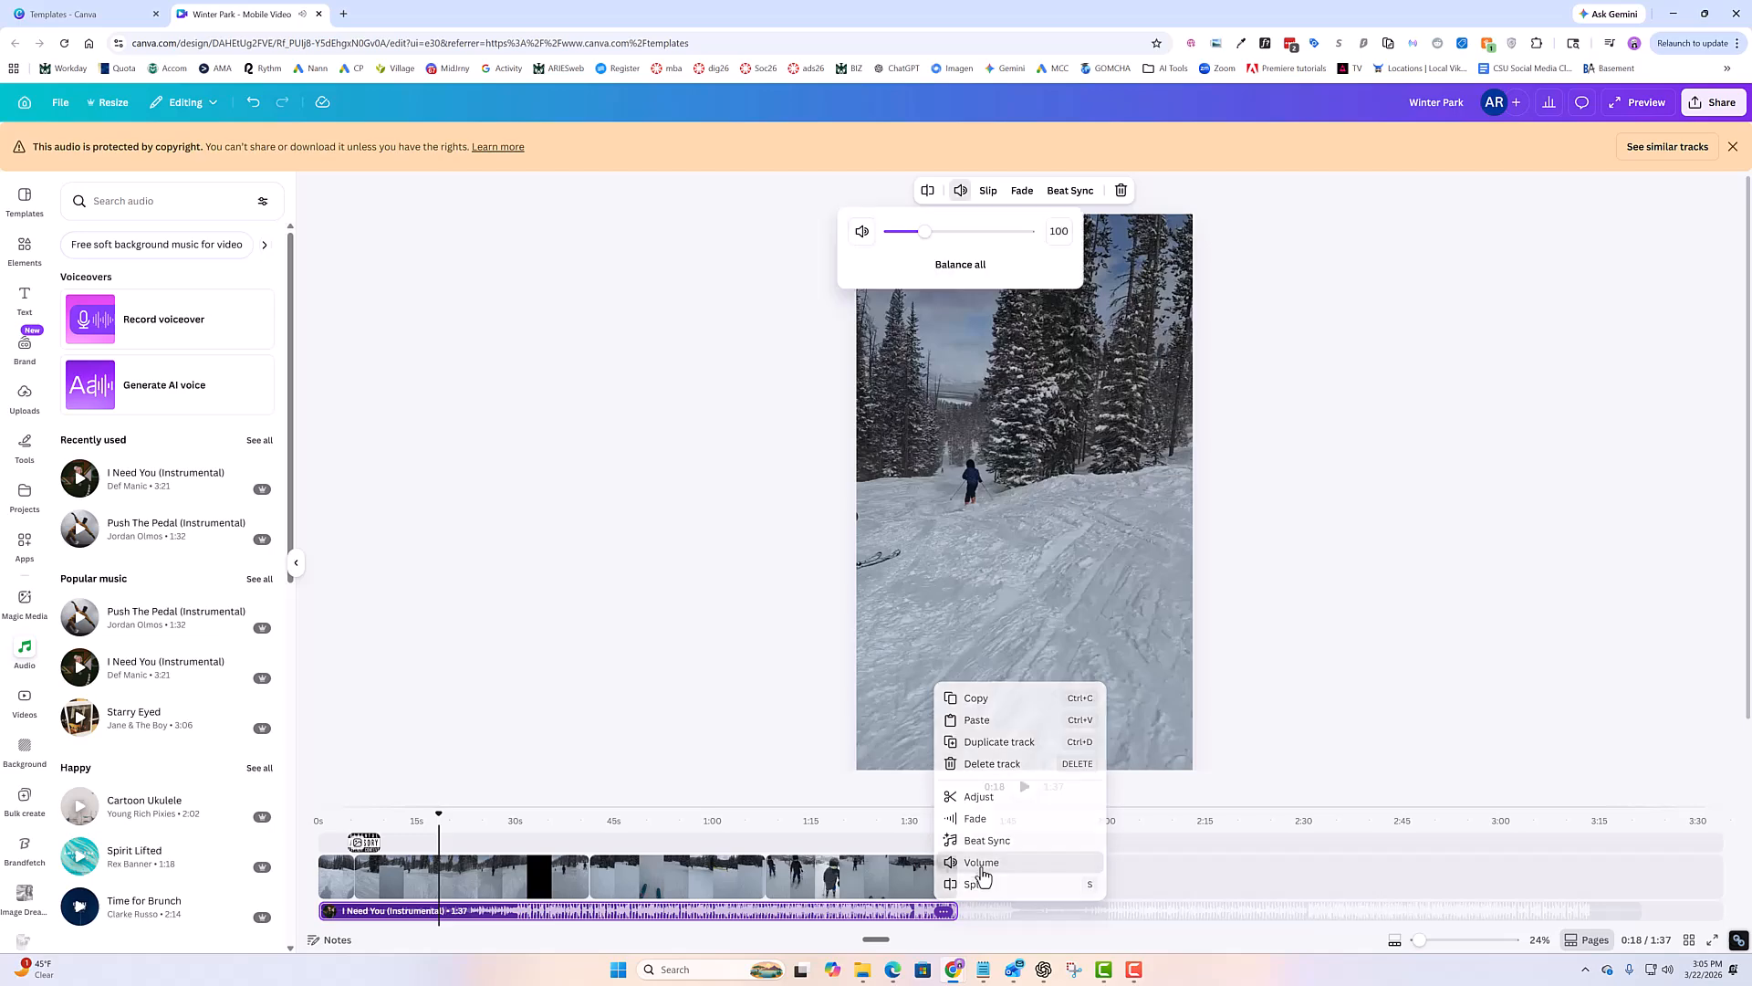
{"action": "mouse_move", "coordinate": [927, 242]}
{"action": "left_mouse_down"}
{"action": "mouse_move", "coordinate": [895, 246]}
{"action": "mouse_move", "coordinate": [959, 251]}
{"action": "mouse_move", "coordinate": [900, 260]}
{"action": "mouse_move", "coordinate": [926, 260]}
{"action": "left_mouse_up"}
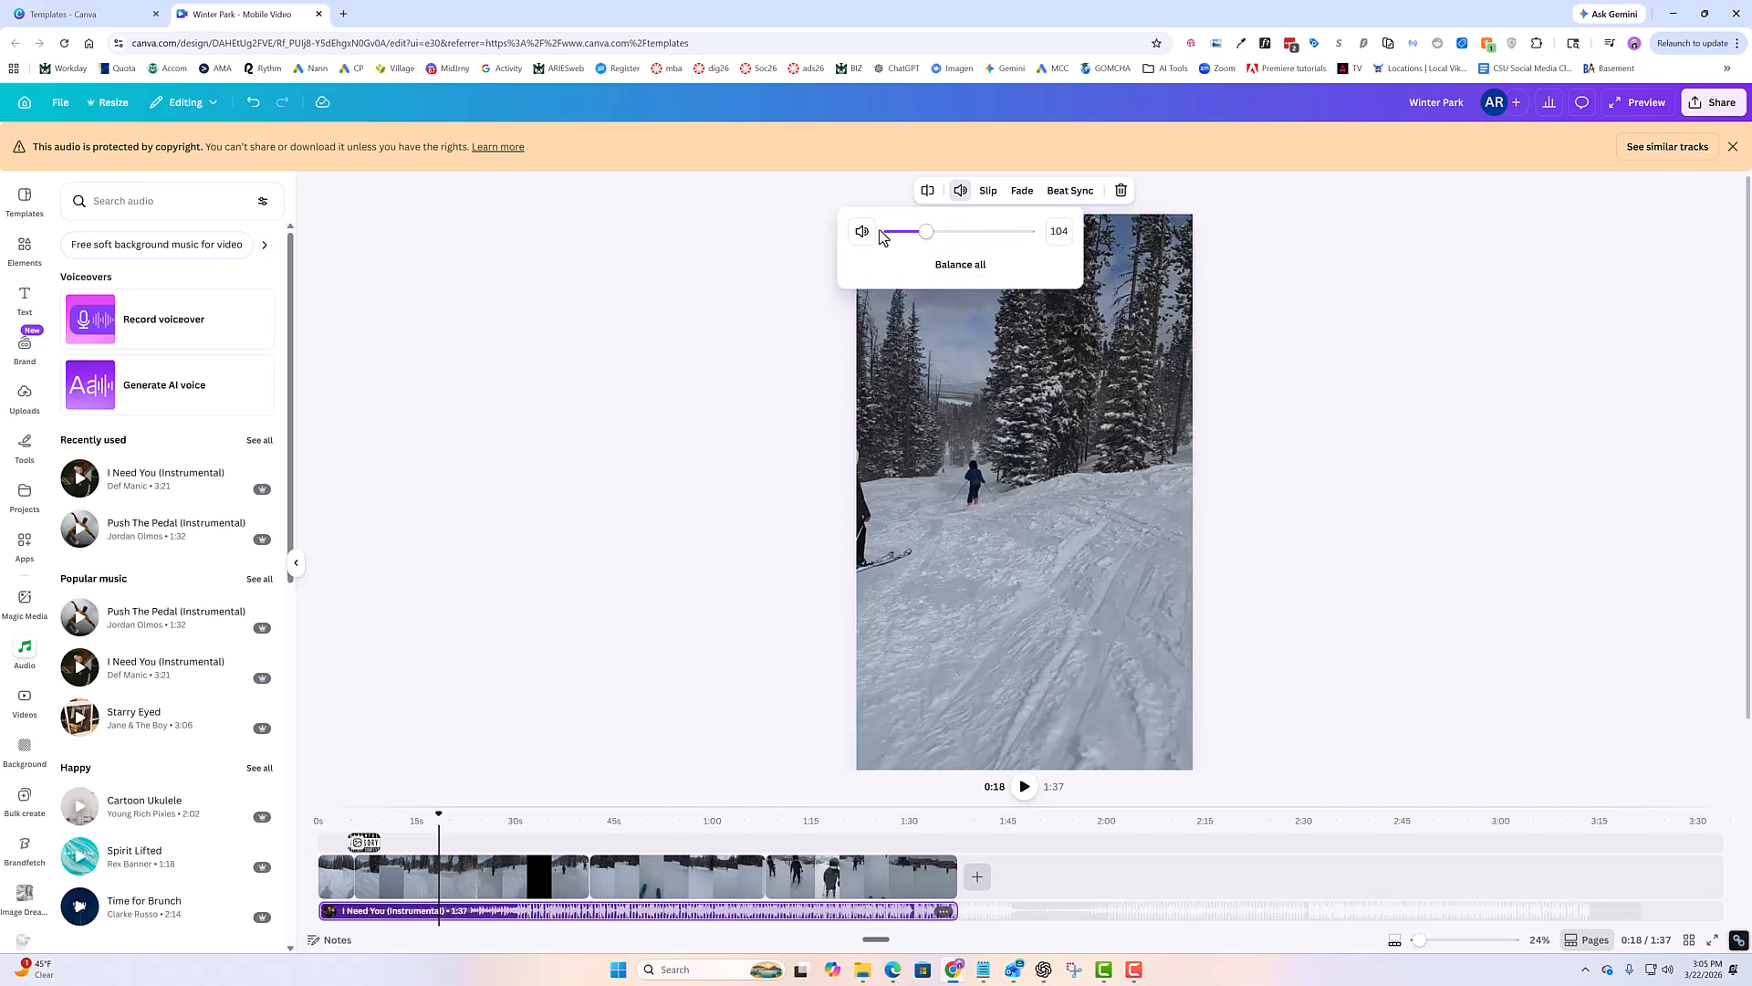
{"action": "left_click", "coordinate": [862, 233]}
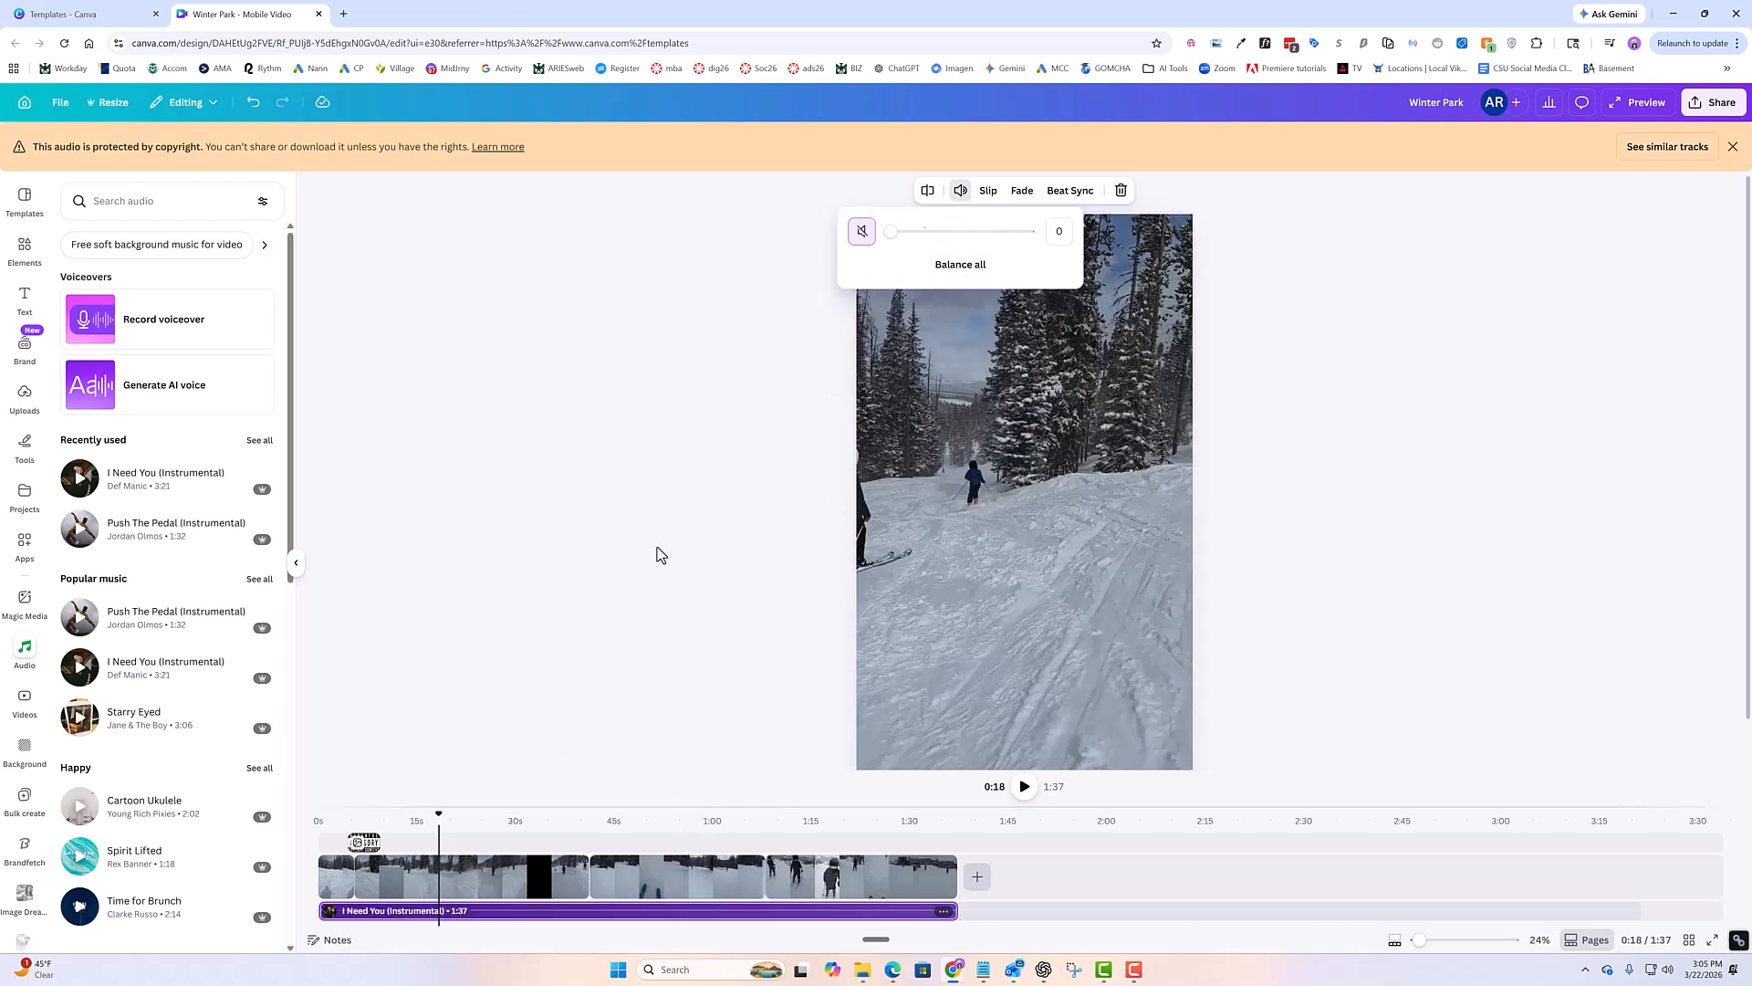
Delete the "I Need You (Instrumental)" track from the timeline.
{"action": "left_click", "coordinate": [399, 912]}
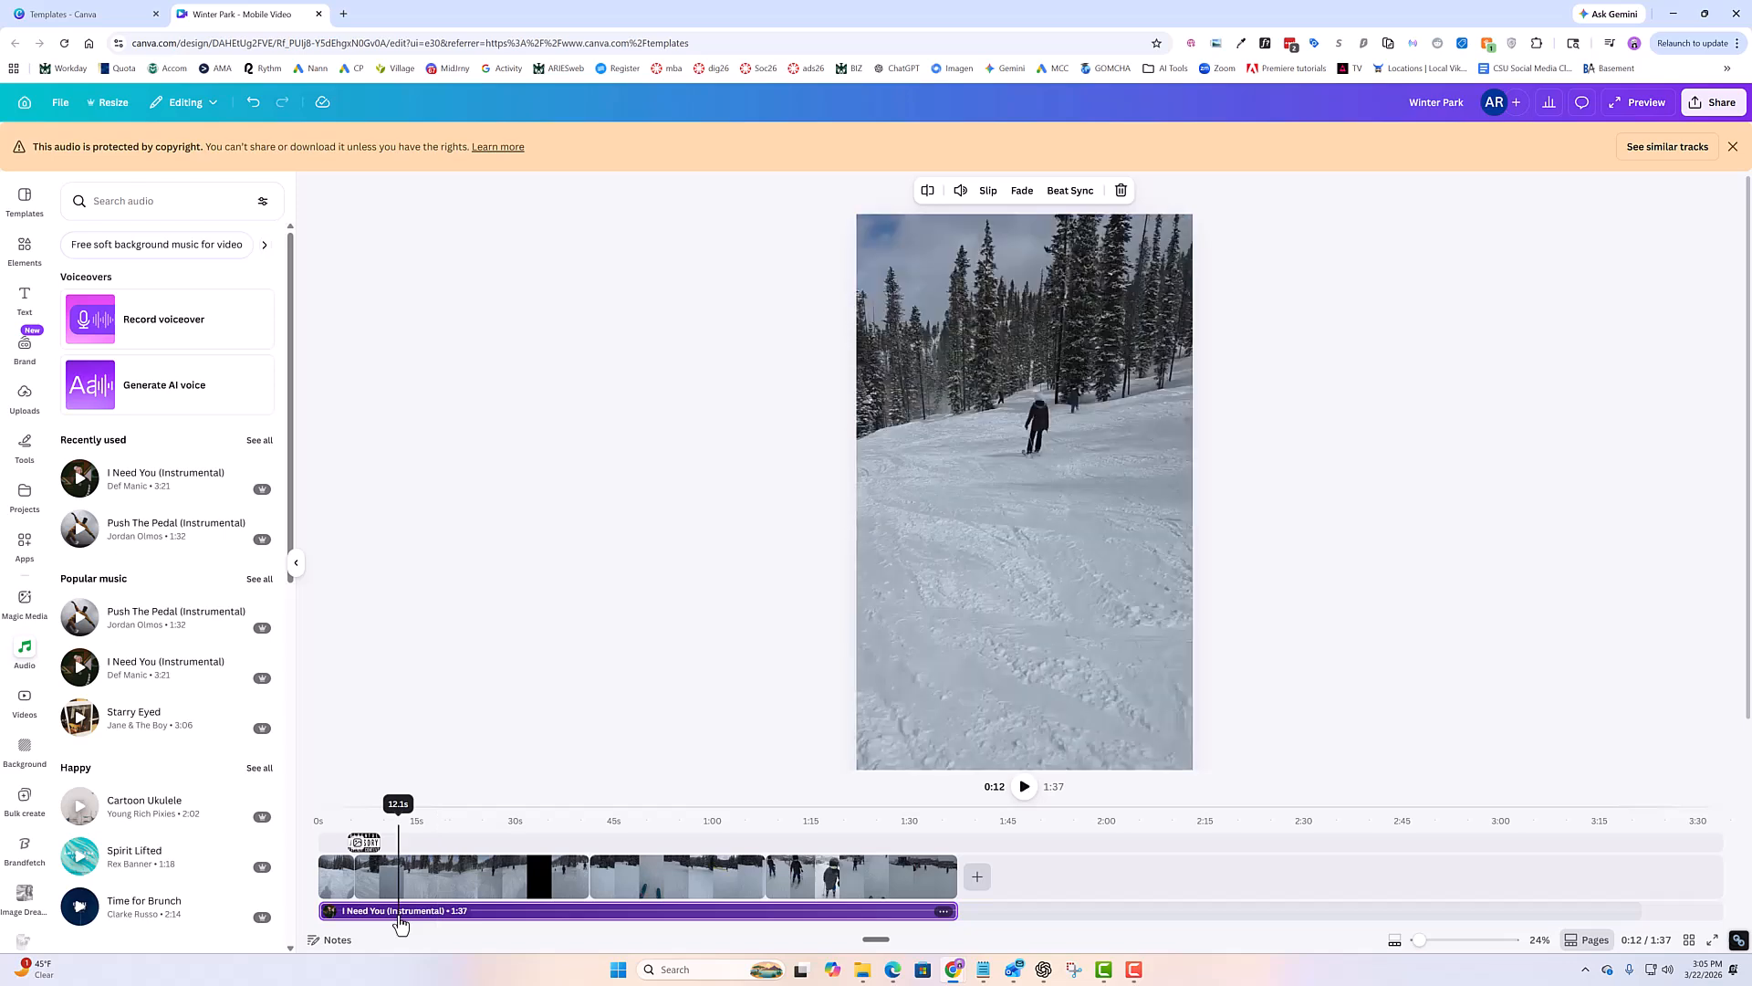
{"action": "key", "text": "Delete"}
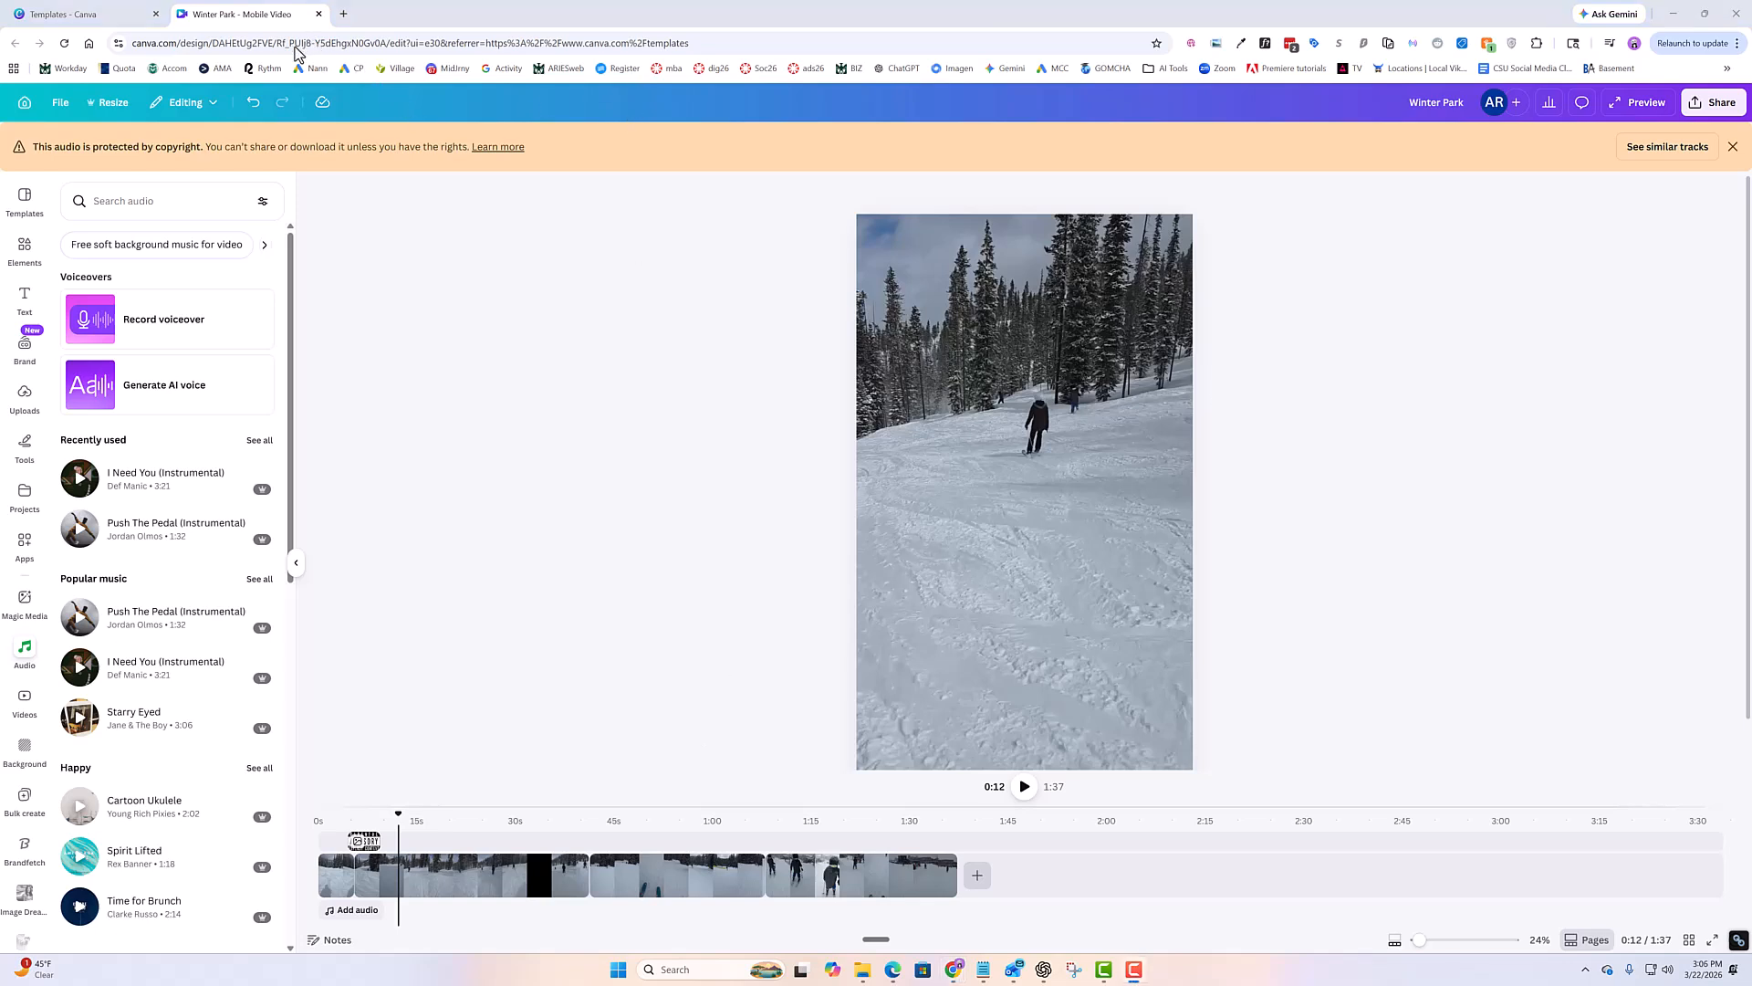
Browse the available mobile video templates and examine their layouts and animated previews.
{"action": "left_click", "coordinate": [24, 219]}
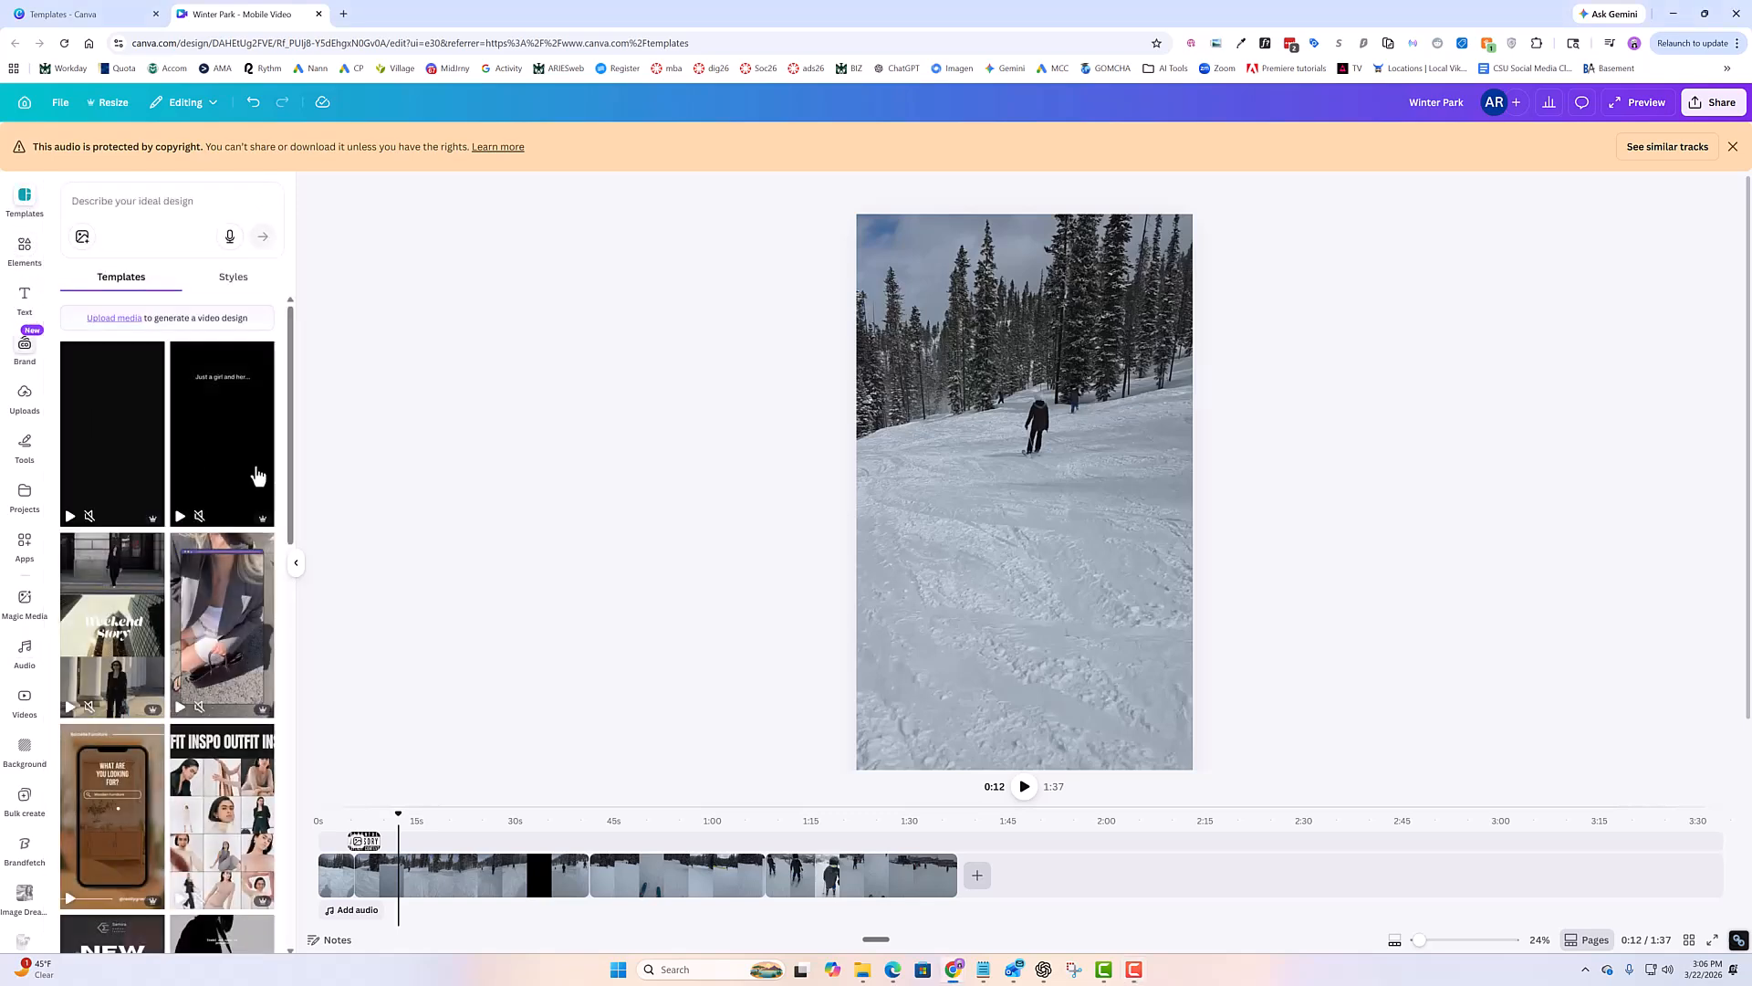
{"action": "scroll", "coordinate": [219, 548], "scroll_direction": "down", "scroll_amount": 5}
{"action": "scroll", "coordinate": [208, 583], "scroll_direction": "down", "scroll_amount": 3}
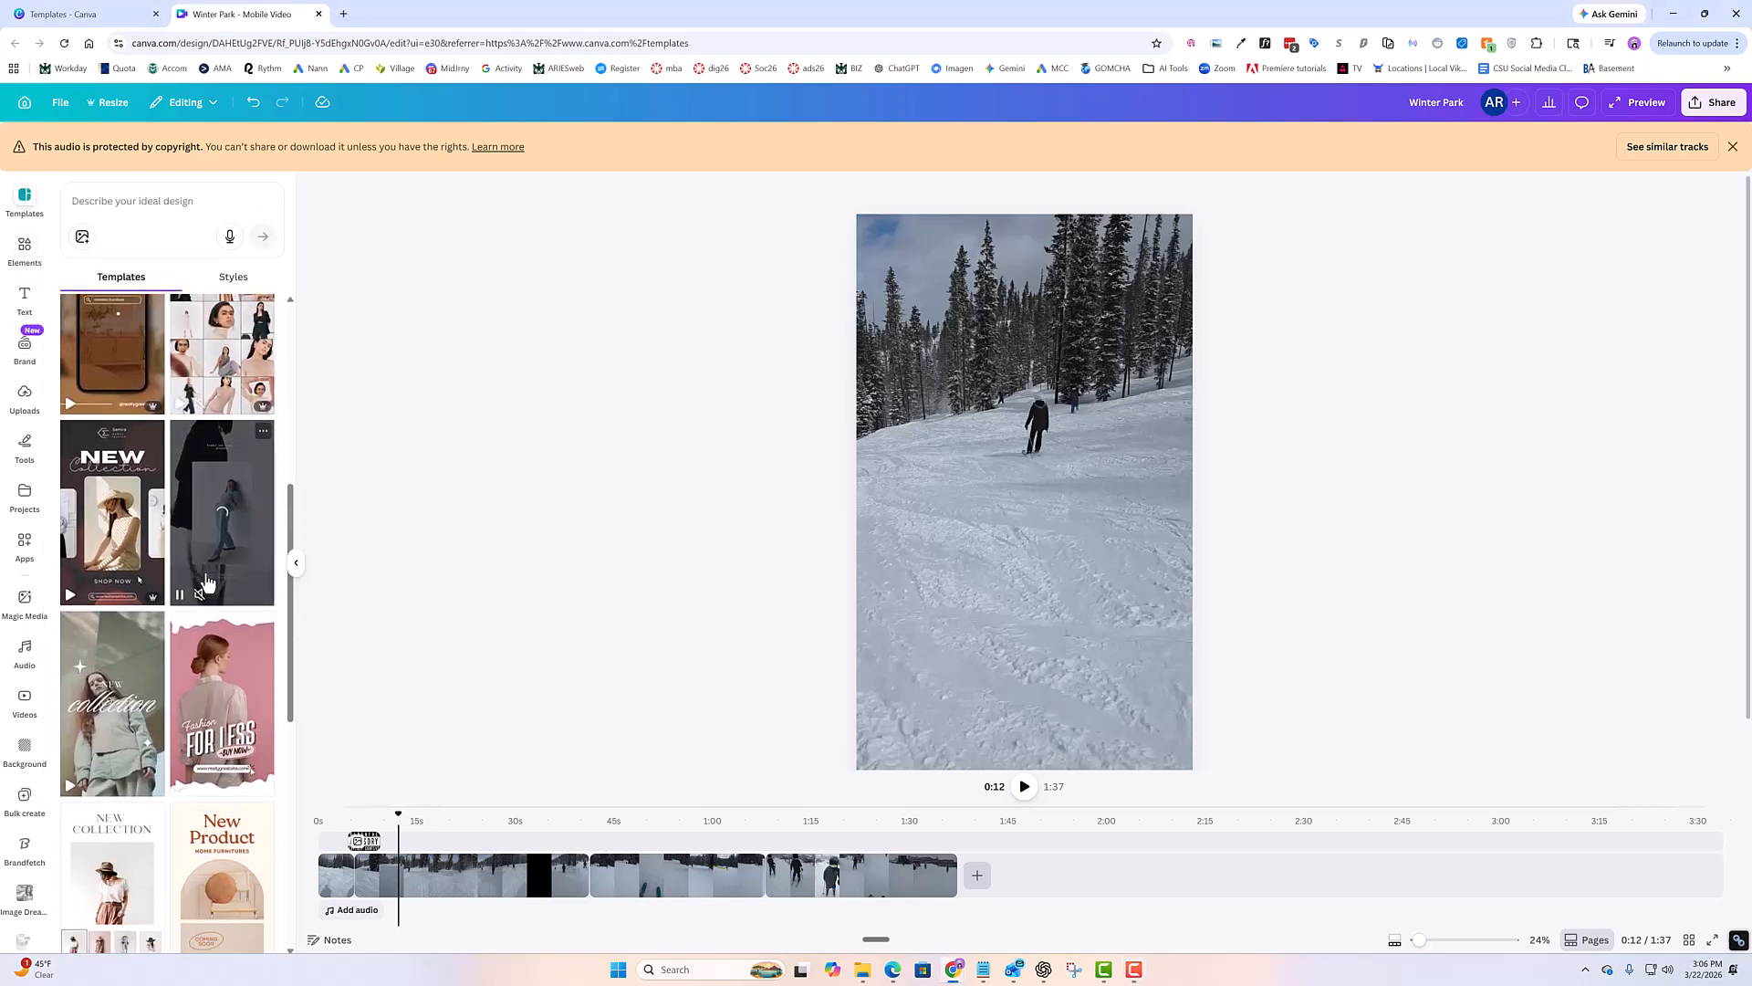
{"action": "scroll", "coordinate": [215, 639], "scroll_direction": "down", "scroll_amount": 5}
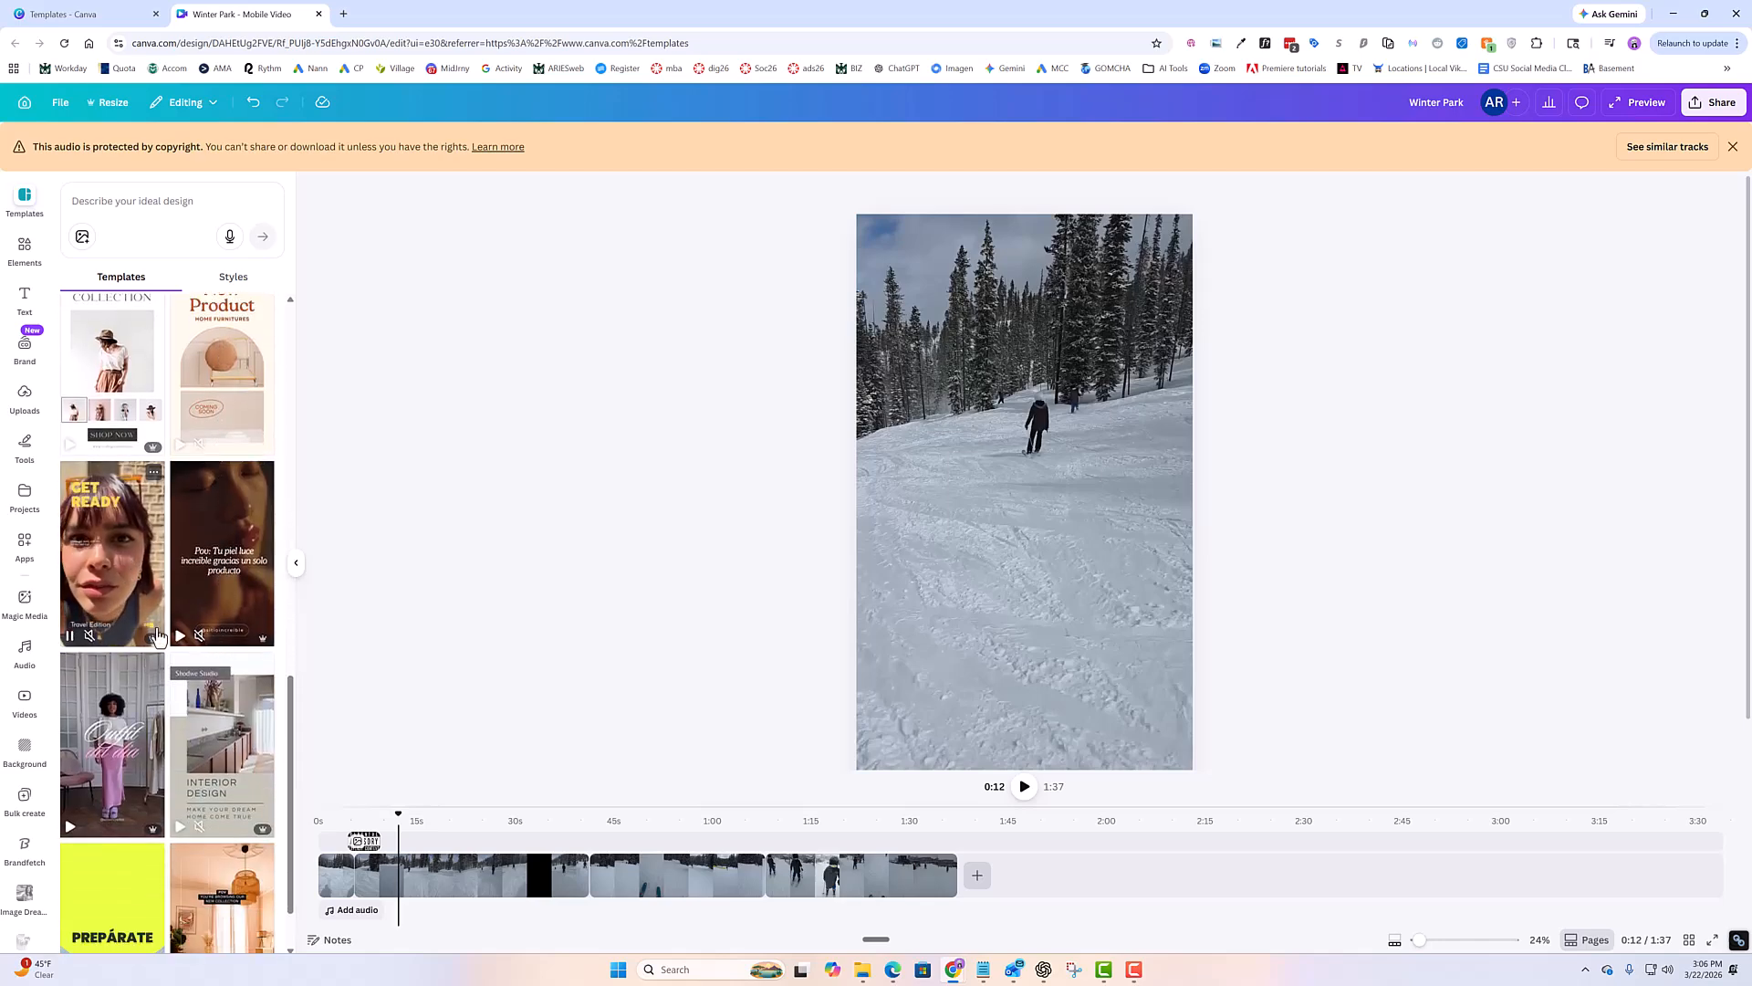
{"action": "scroll", "coordinate": [158, 635], "scroll_direction": "down", "scroll_amount": 2}
{"action": "scroll", "coordinate": [158, 634], "scroll_direction": "up", "scroll_amount": 10}
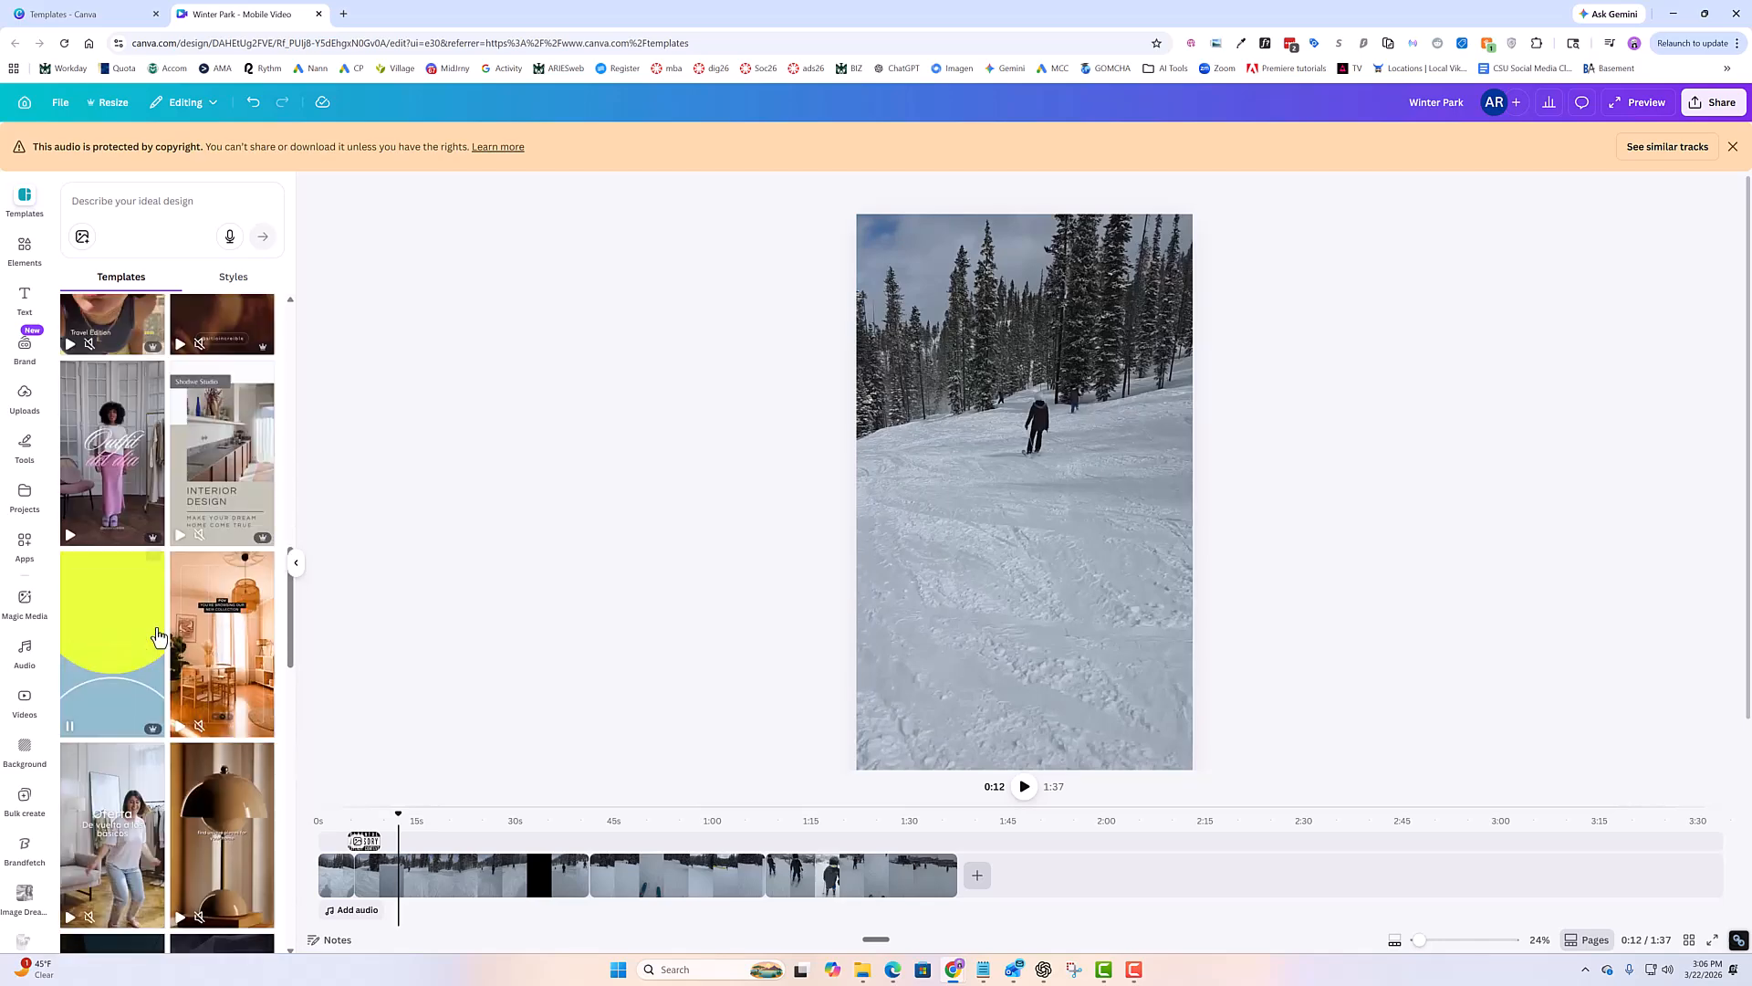
{"action": "scroll", "coordinate": [178, 431], "scroll_direction": "up", "scroll_amount": 1}
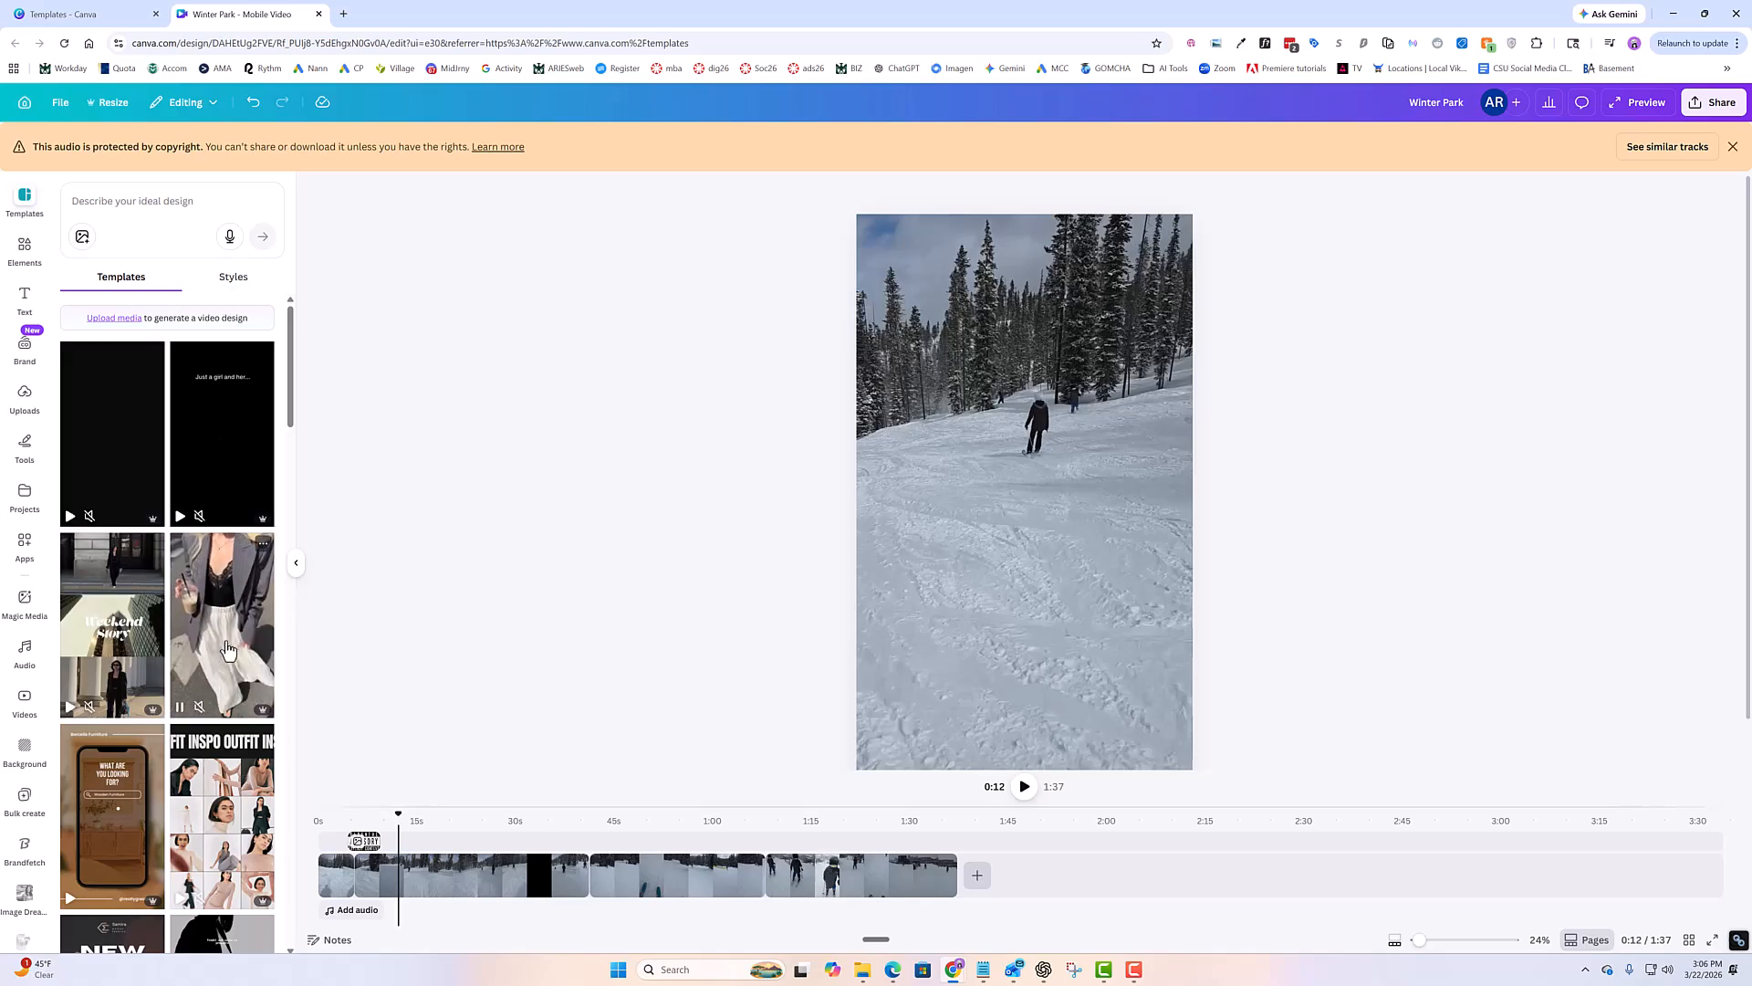
{"action": "scroll", "coordinate": [251, 885], "scroll_direction": "down", "scroll_amount": 5}
{"action": "scroll", "coordinate": [251, 885], "scroll_direction": "down", "scroll_amount": 5}
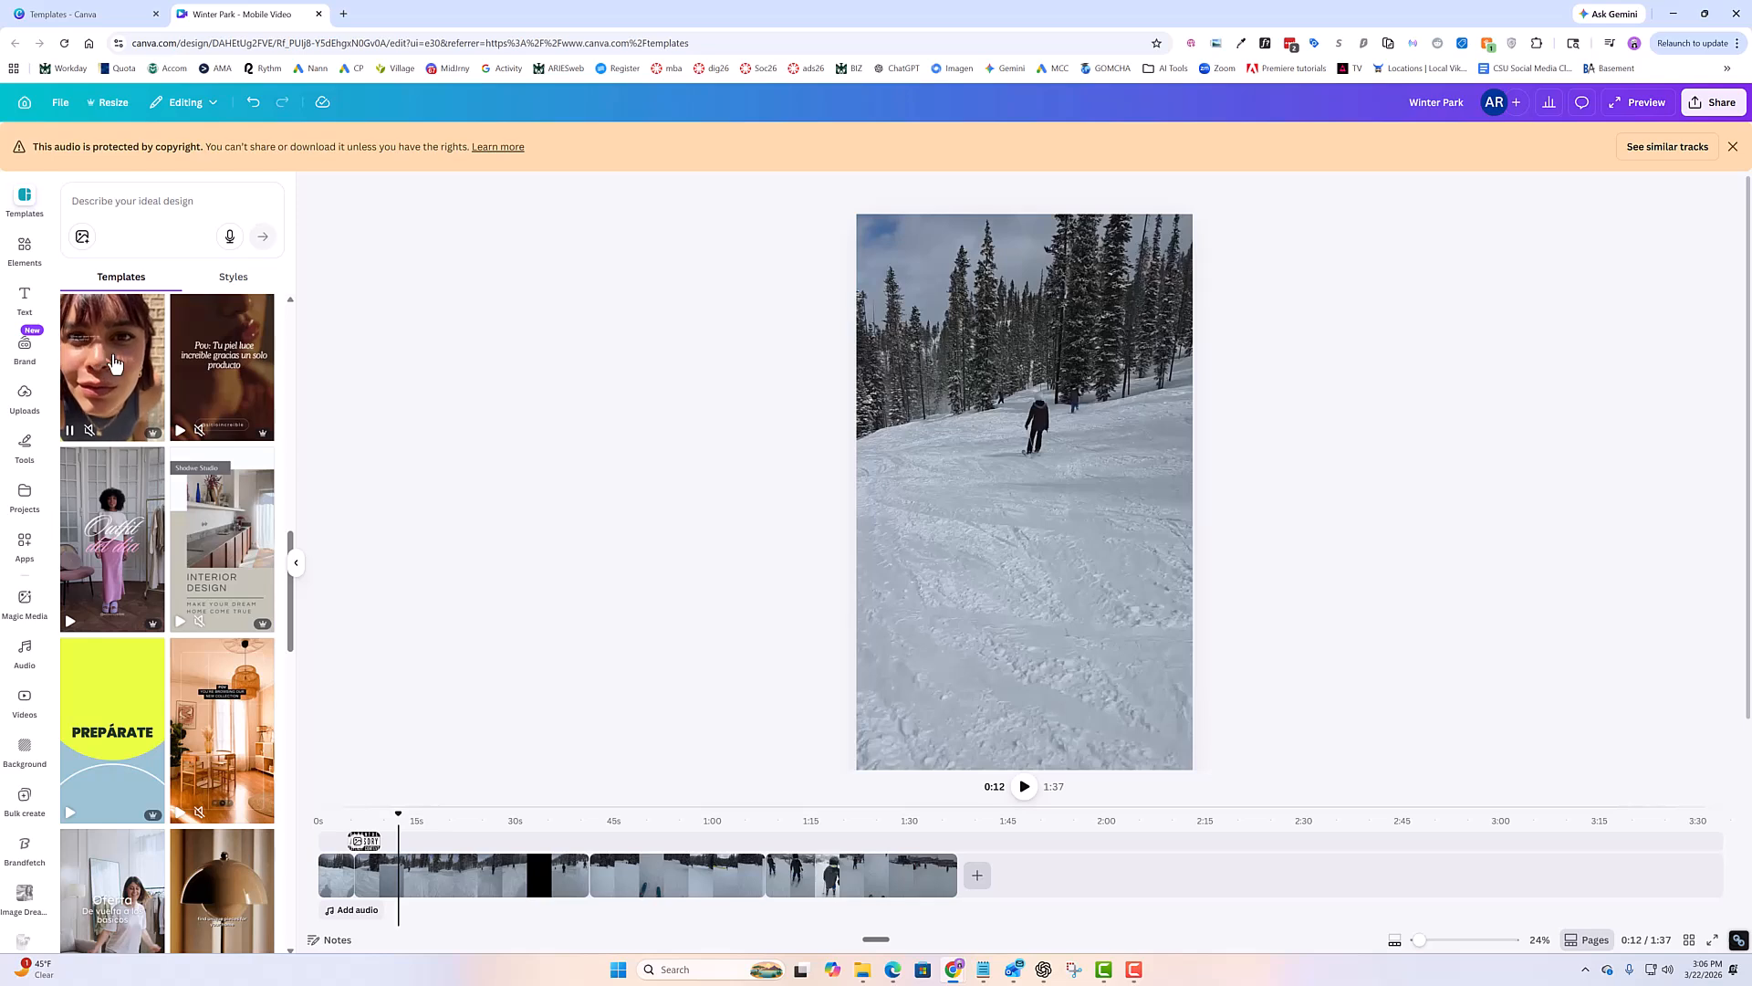
{"action": "scroll", "coordinate": [242, 580], "scroll_direction": "down", "scroll_amount": 3}
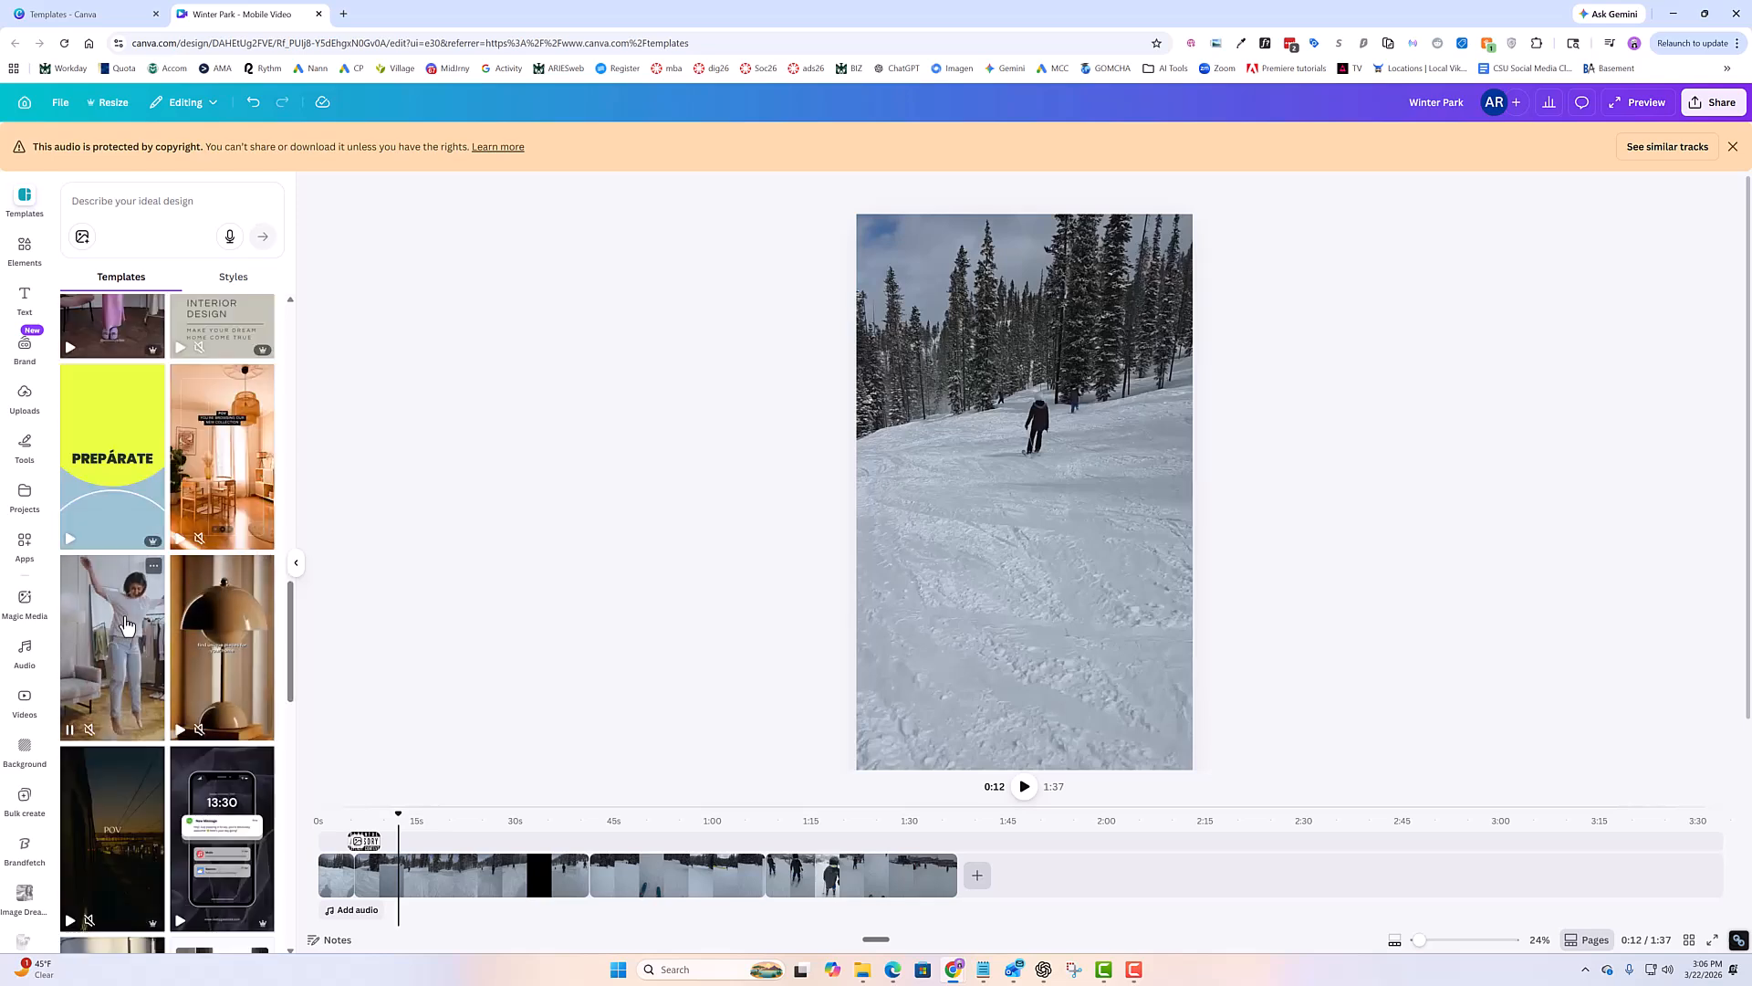
{"action": "mouse_move", "coordinate": [143, 647]}
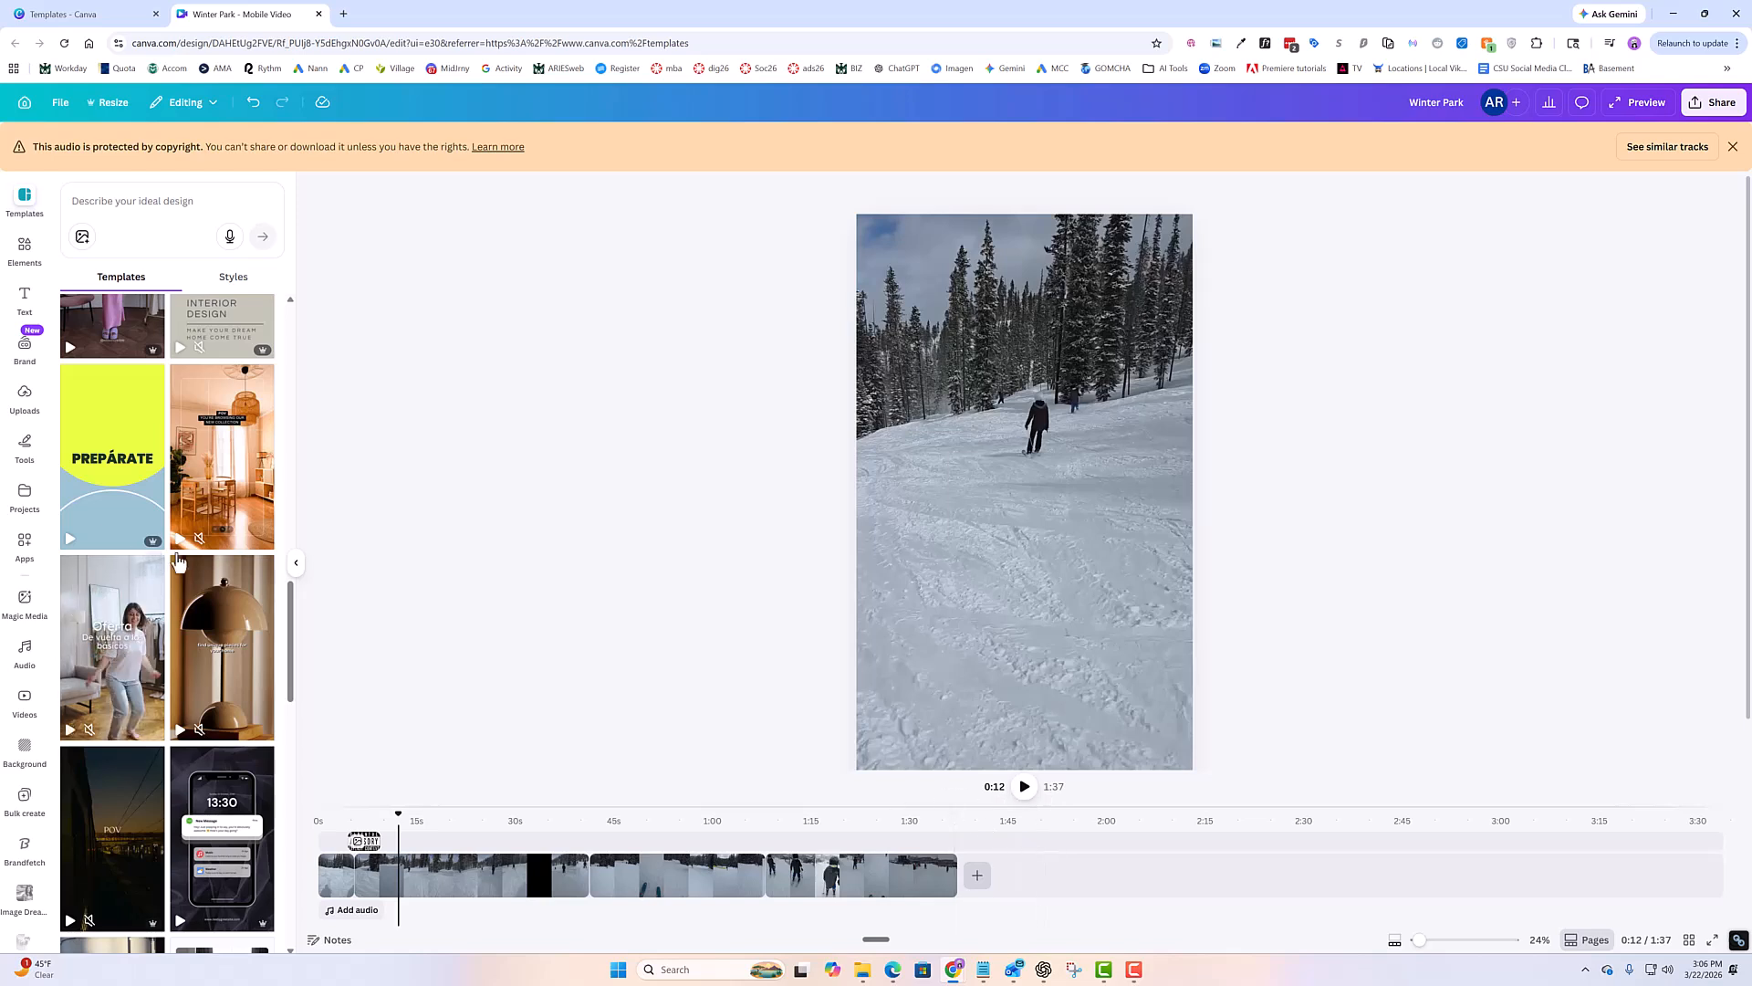
Open the "Blanco Beige Collage Digital Ropa y Accesorios Anuncio para TikTok" template and try to place its first page on the timeline.
{"action": "left_click", "coordinate": [130, 616]}
{"action": "mouse_move", "coordinate": [126, 439]}
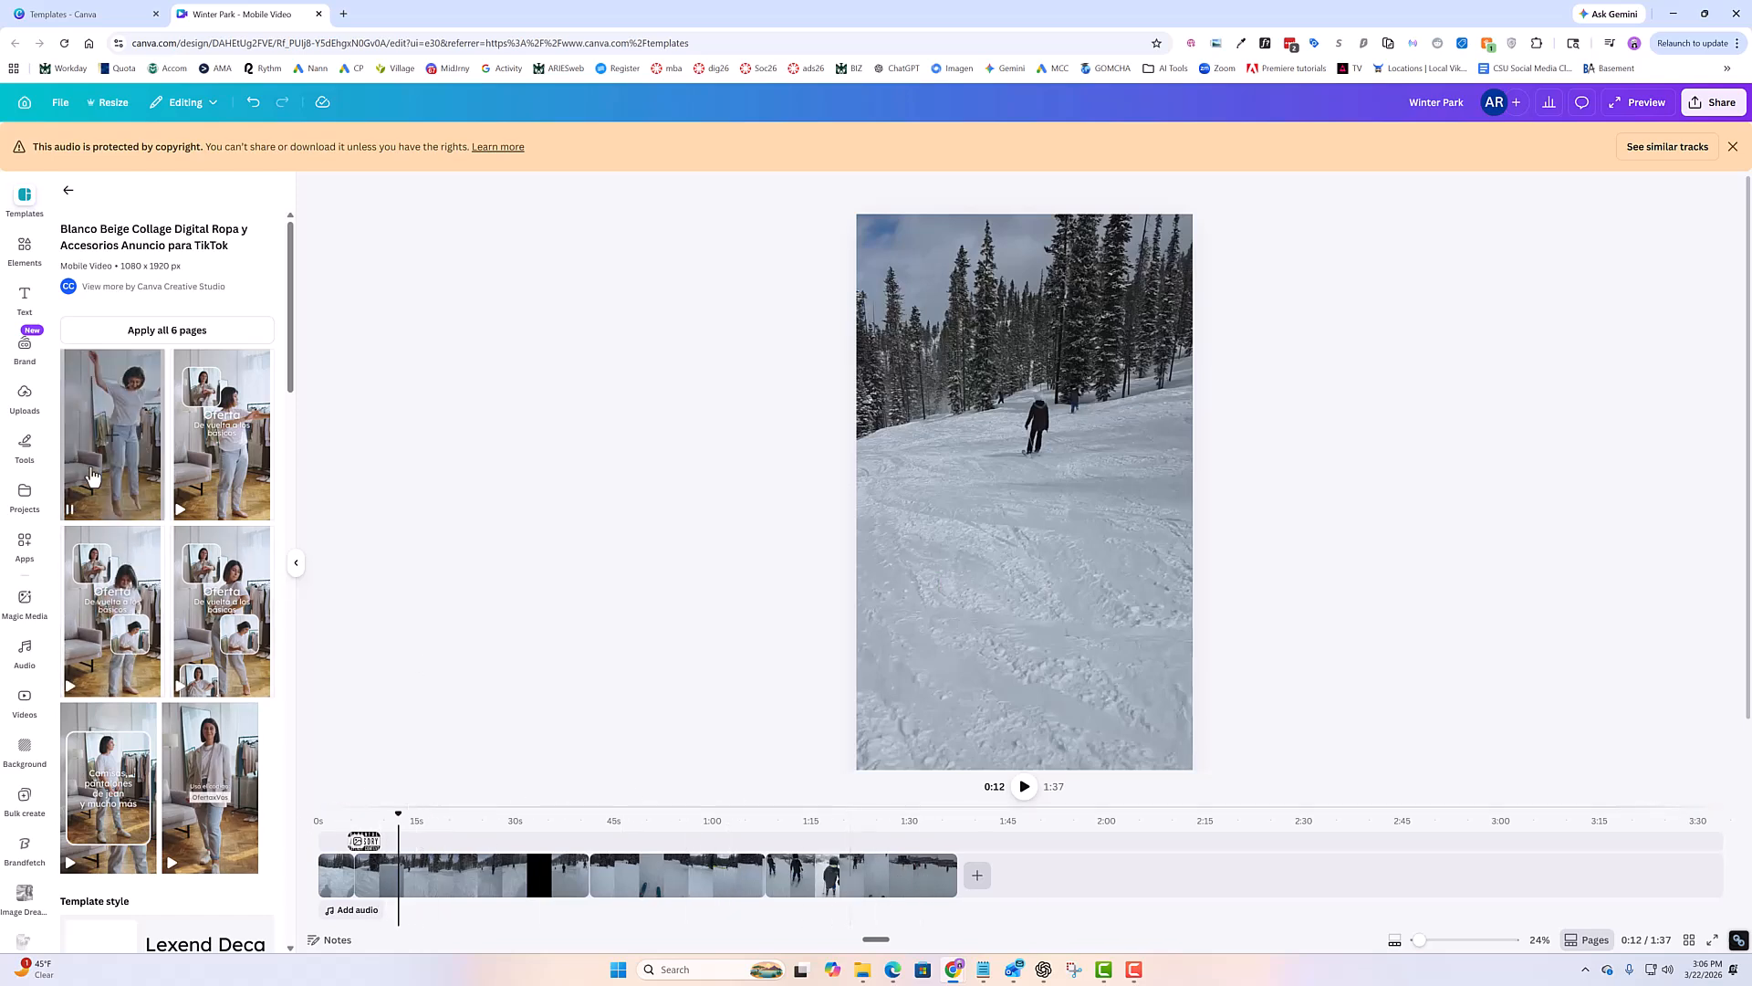
{"action": "left_click_drag", "start_coordinate": [101, 422], "coordinate": [511, 776]}
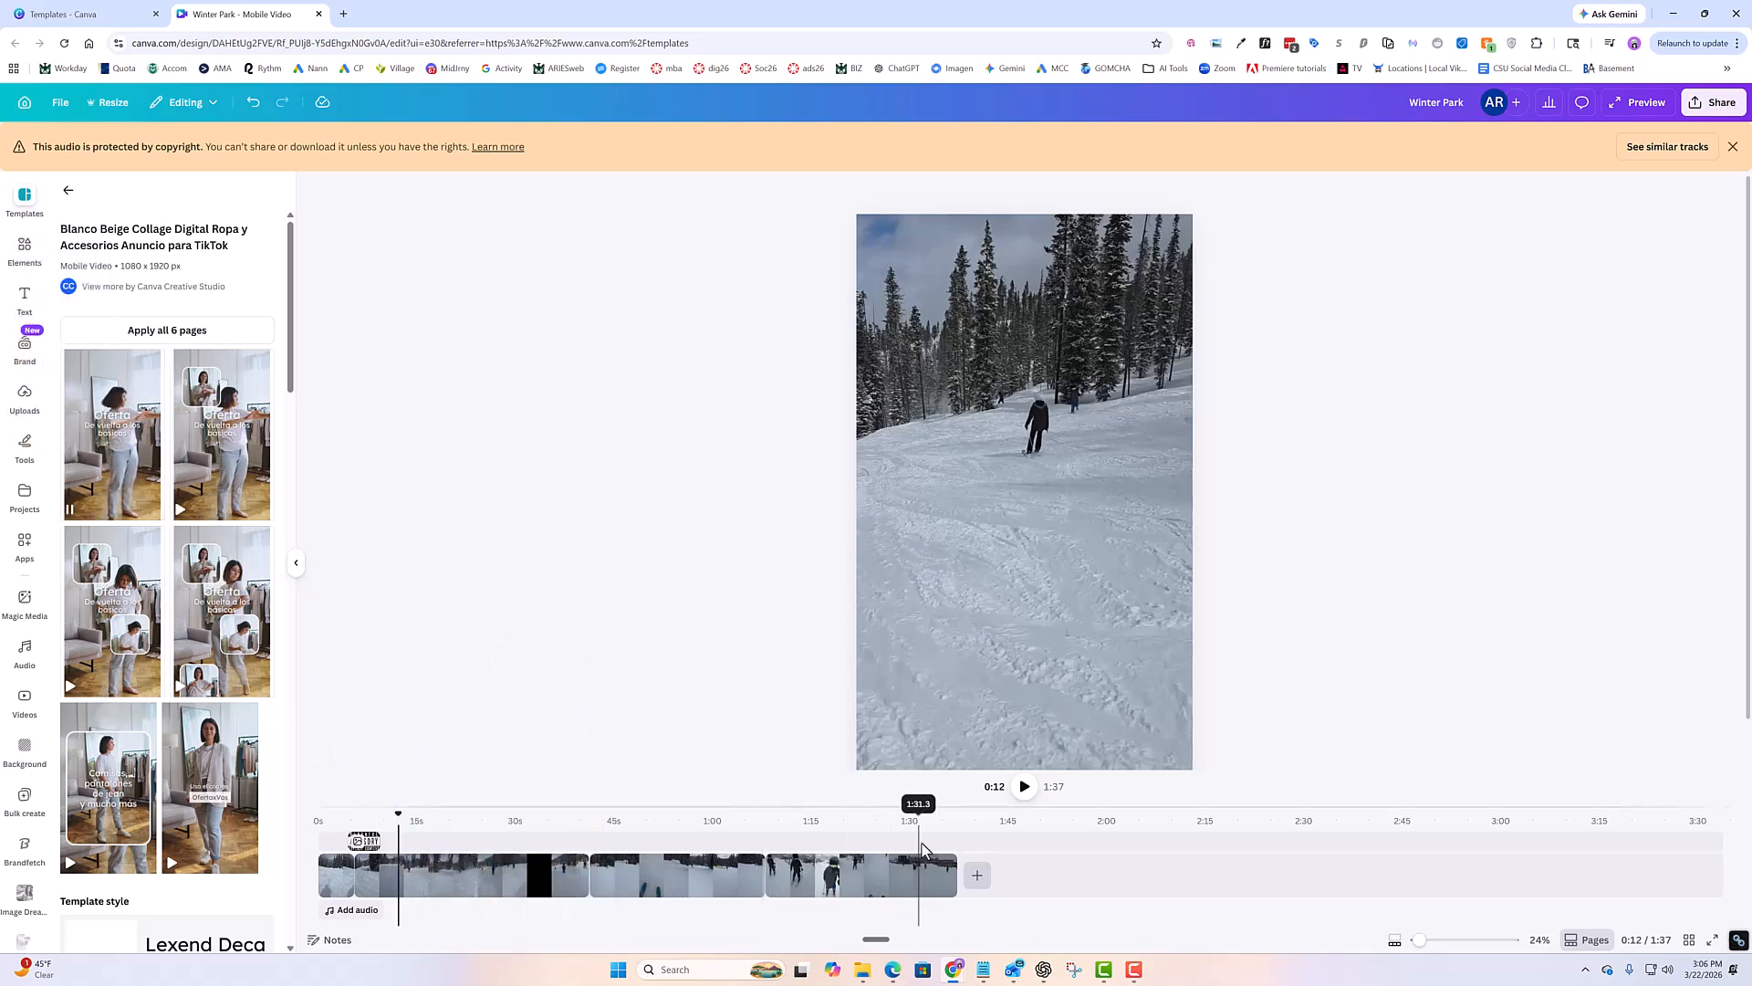
Delete all the snow clips and the remaining overlay element so the timeline is empty.
{"action": "left_click", "coordinate": [870, 890]}
{"action": "key", "text": "Delete"}
{"action": "key", "text": "Delete"}
{"action": "key", "text": "Delete"}
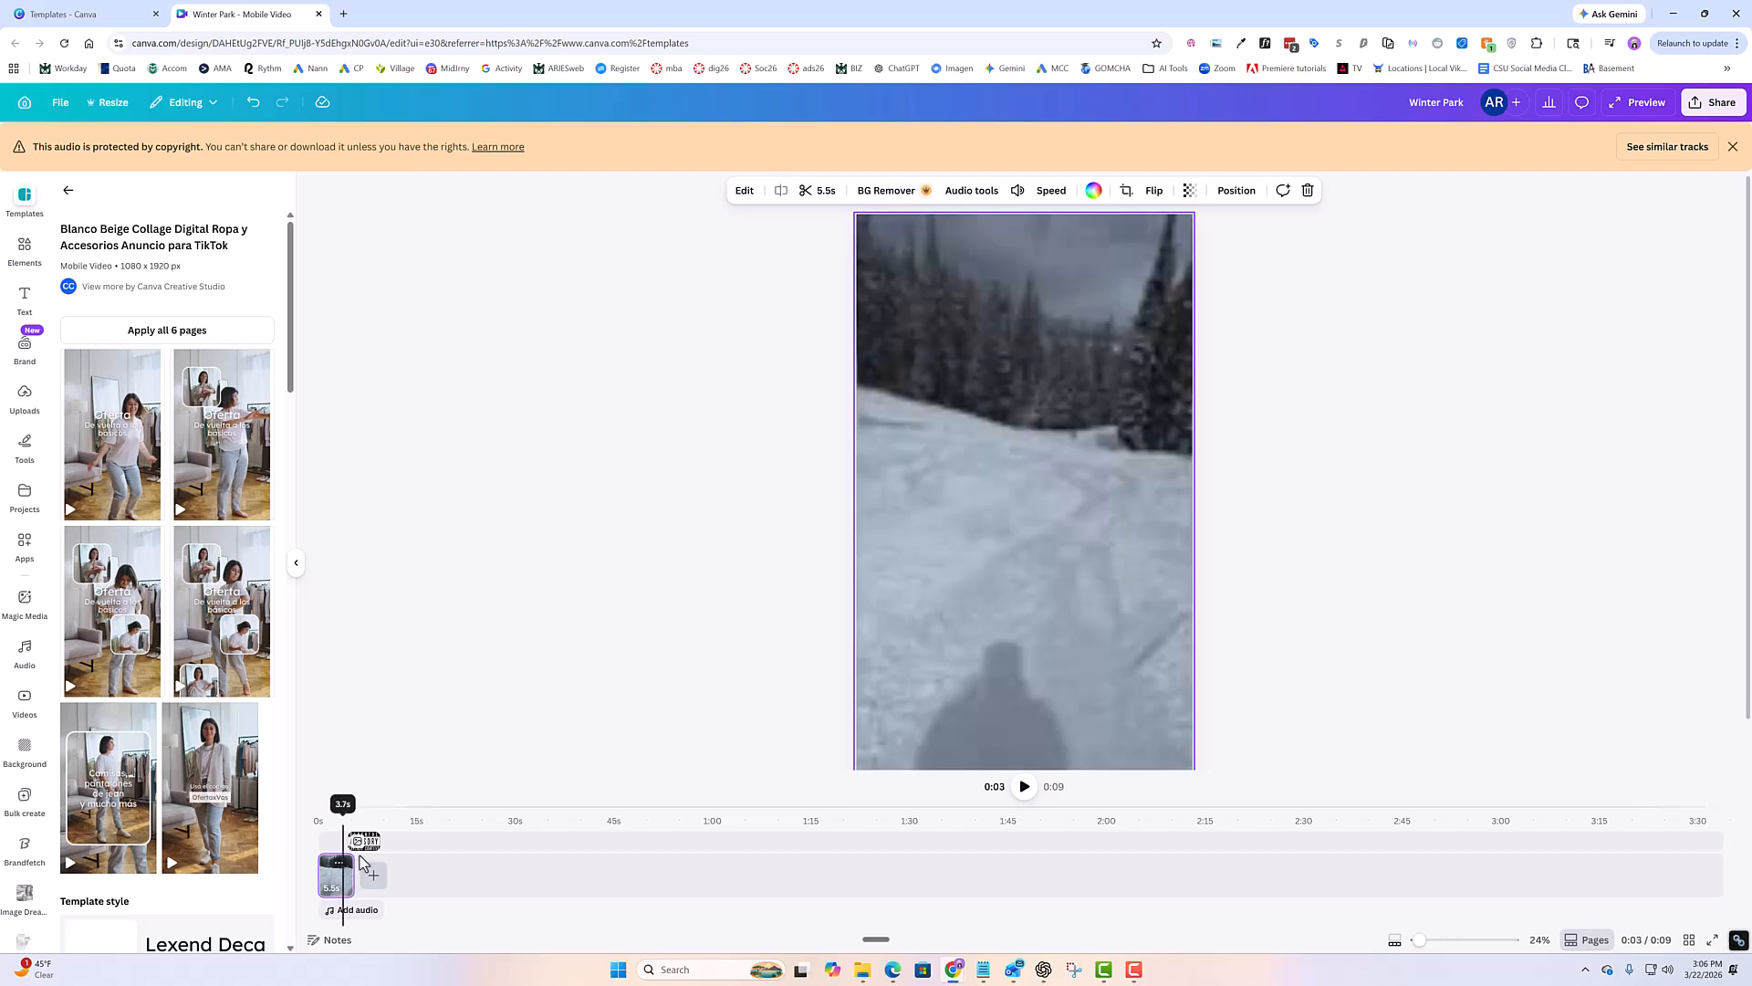
{"action": "key", "text": "Delete"}
{"action": "key", "text": "Delete"}
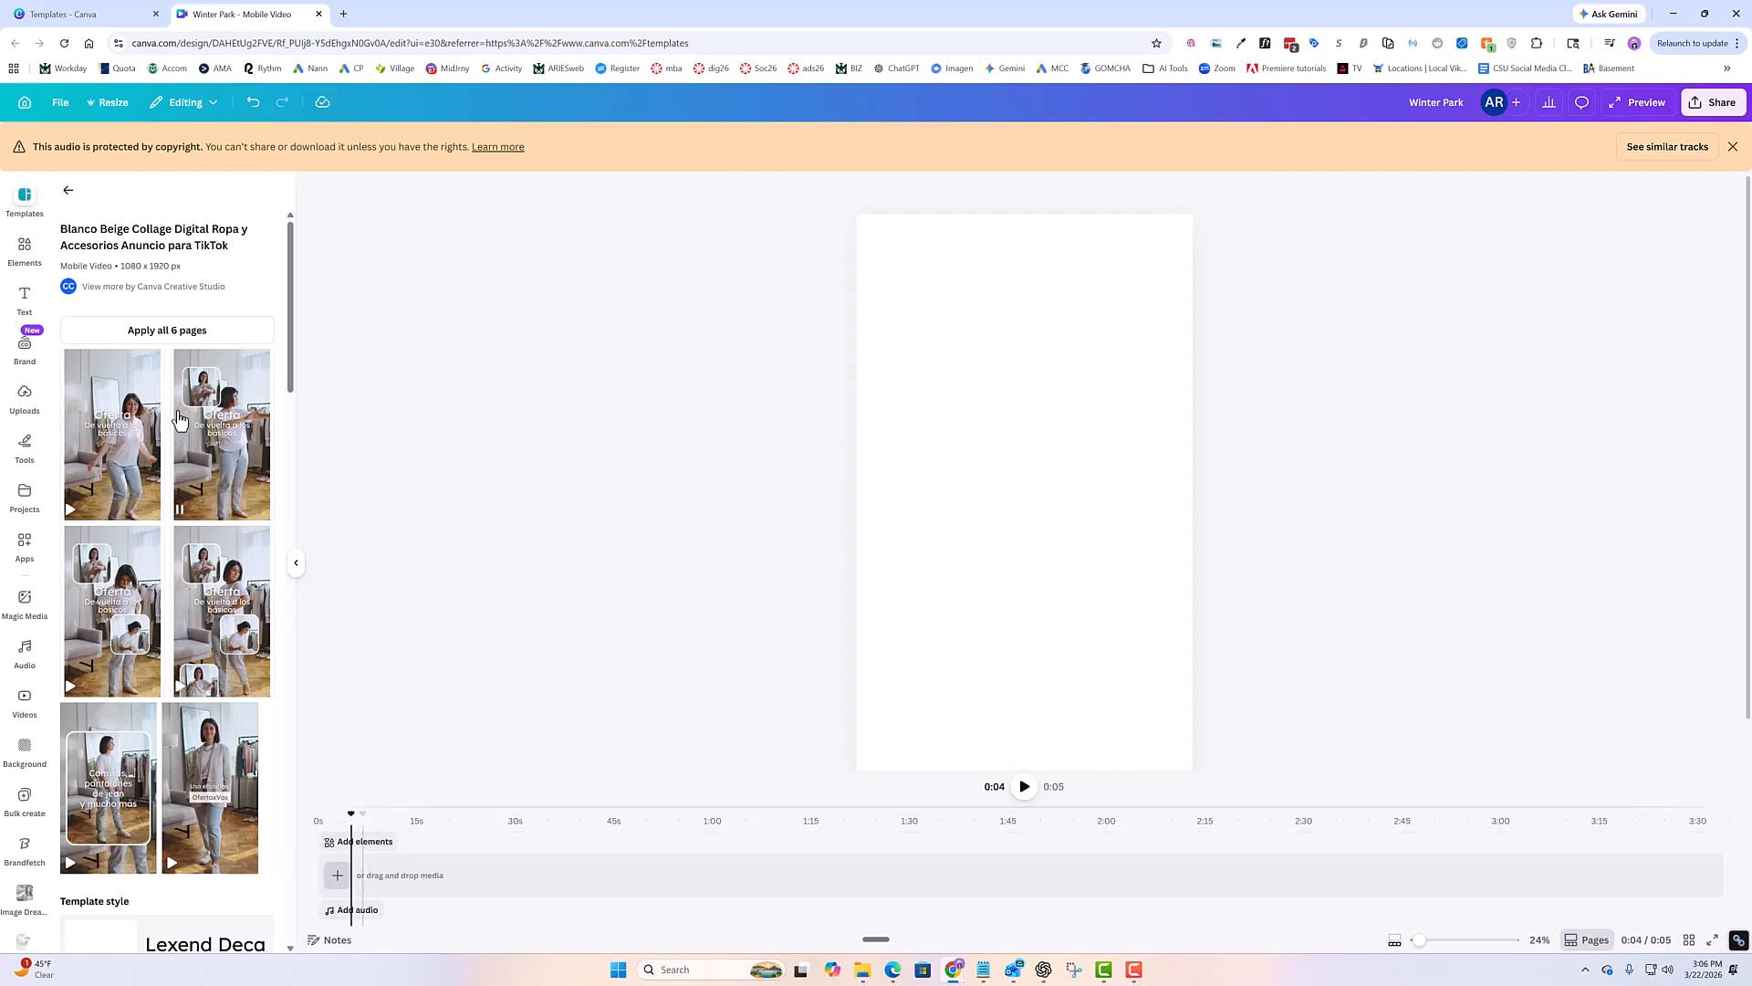
Add the template's first and second pages to the empty timeline and play the sequence from 0 seconds.
{"action": "left_click", "coordinate": [111, 428]}
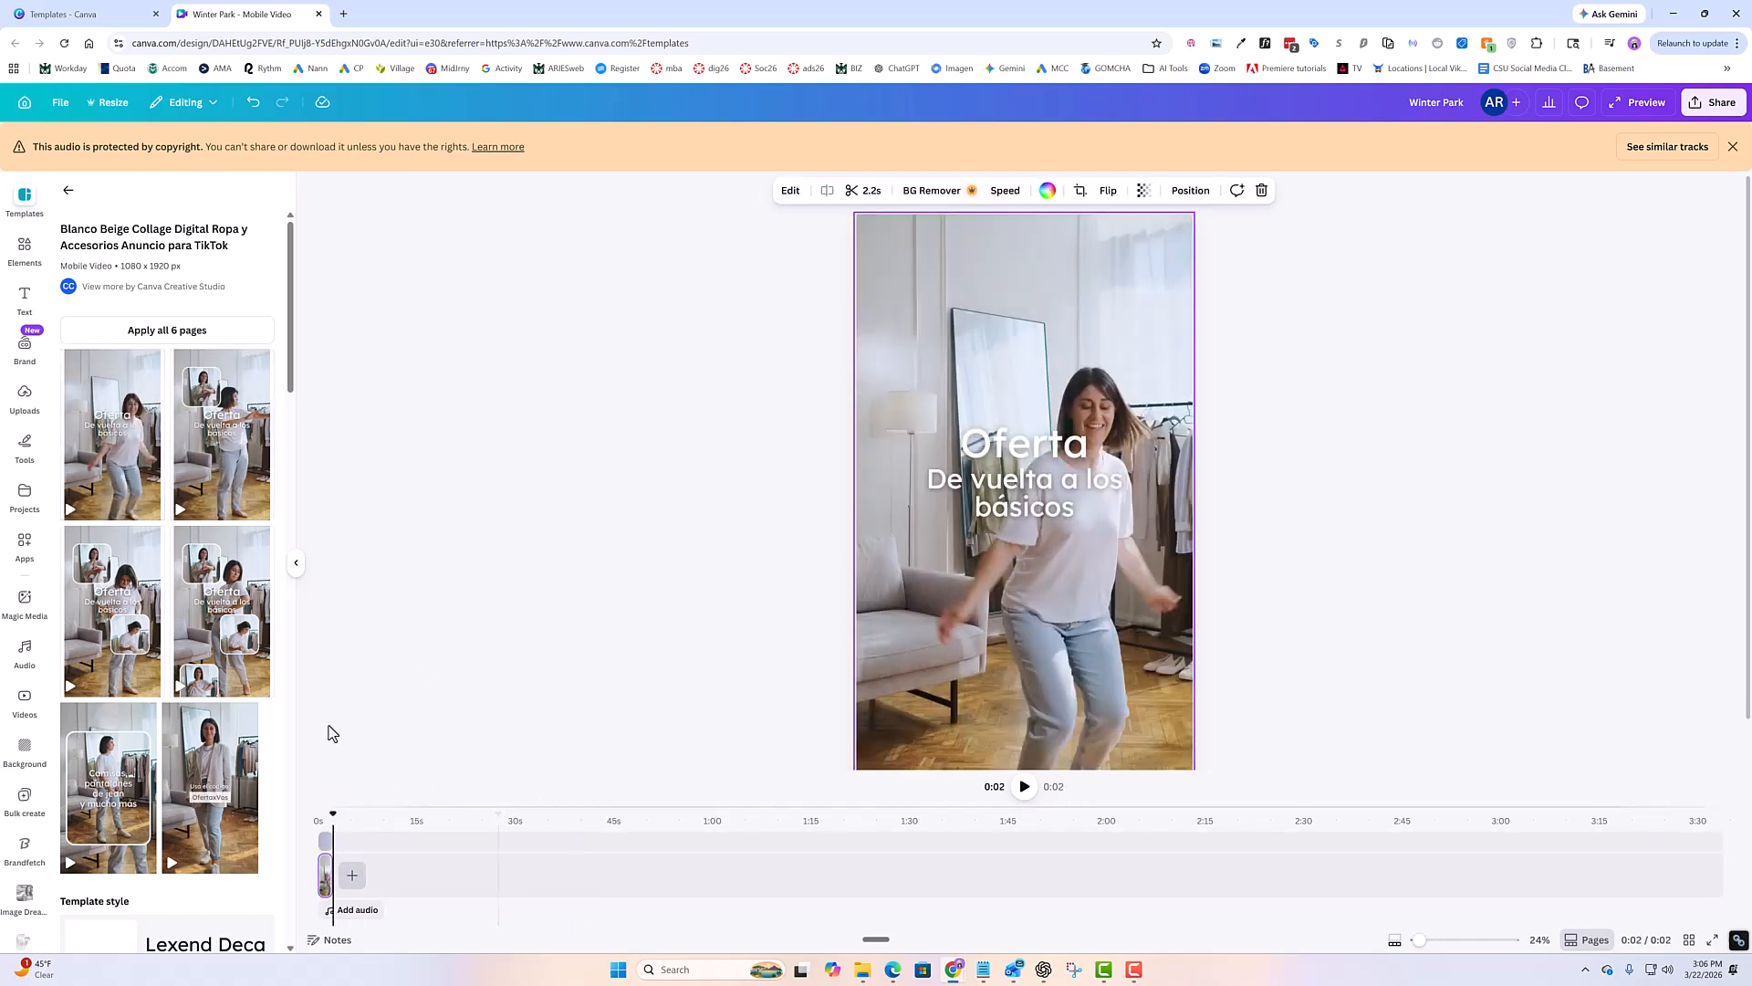
{"action": "left_click", "coordinate": [221, 429]}
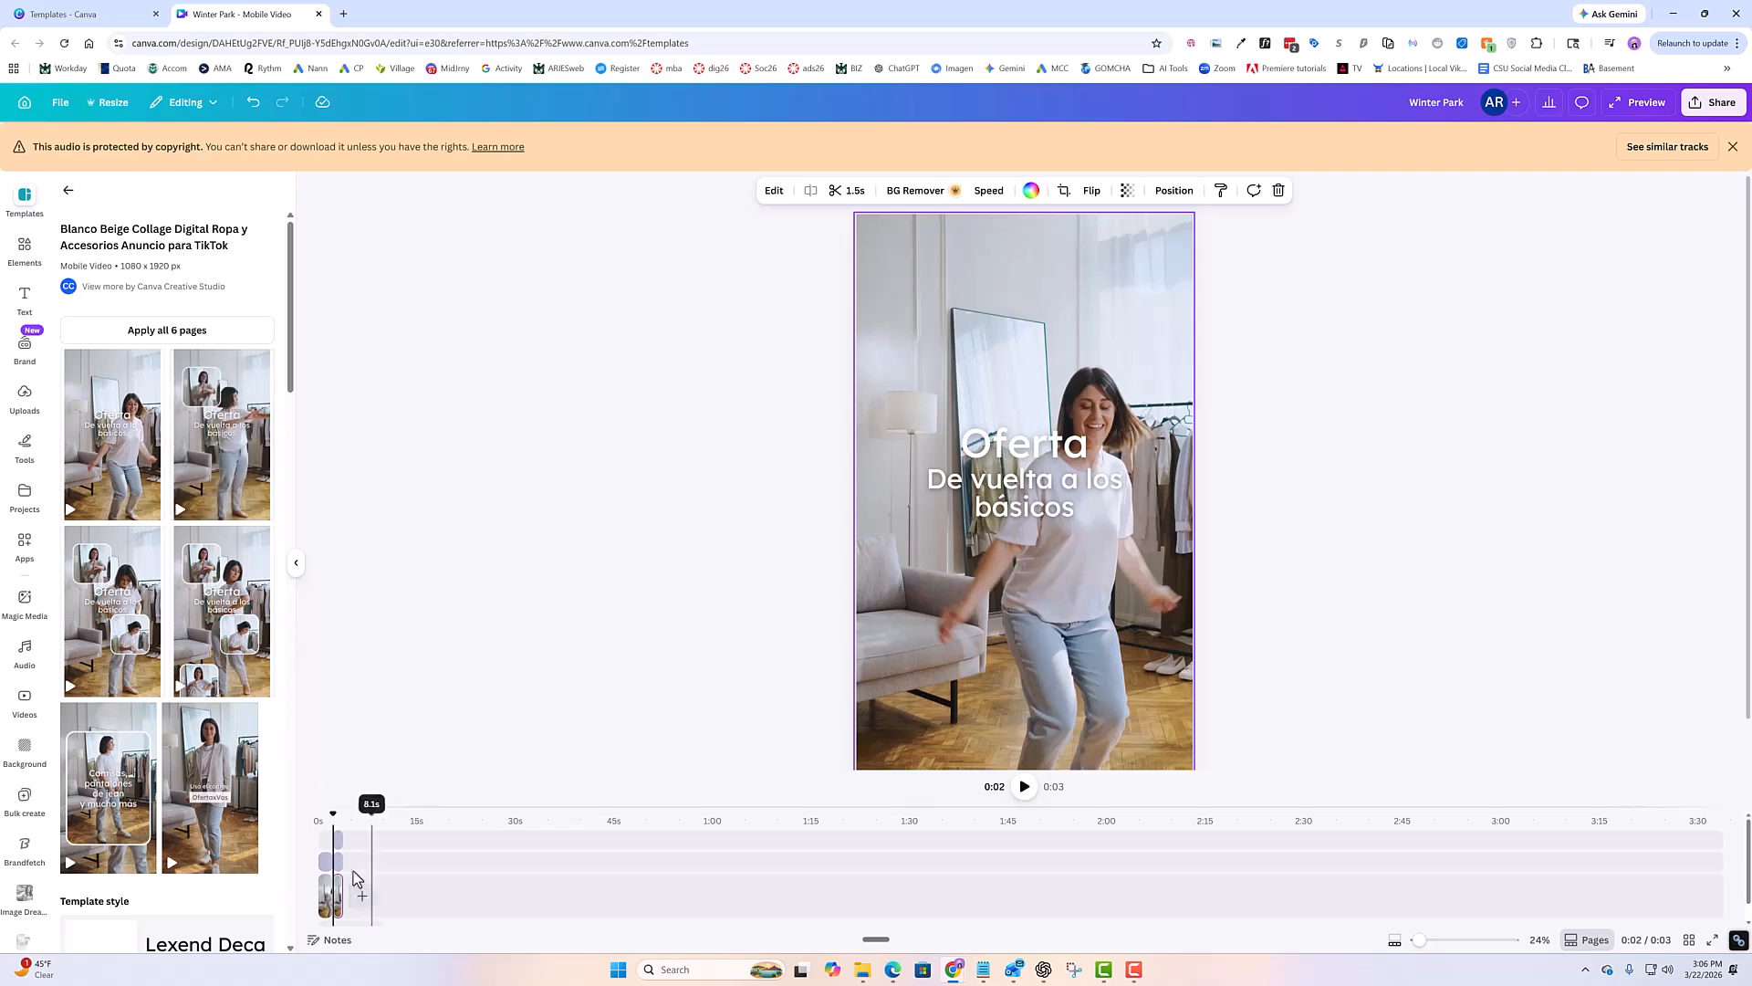
{"action": "left_click", "coordinate": [333, 848]}
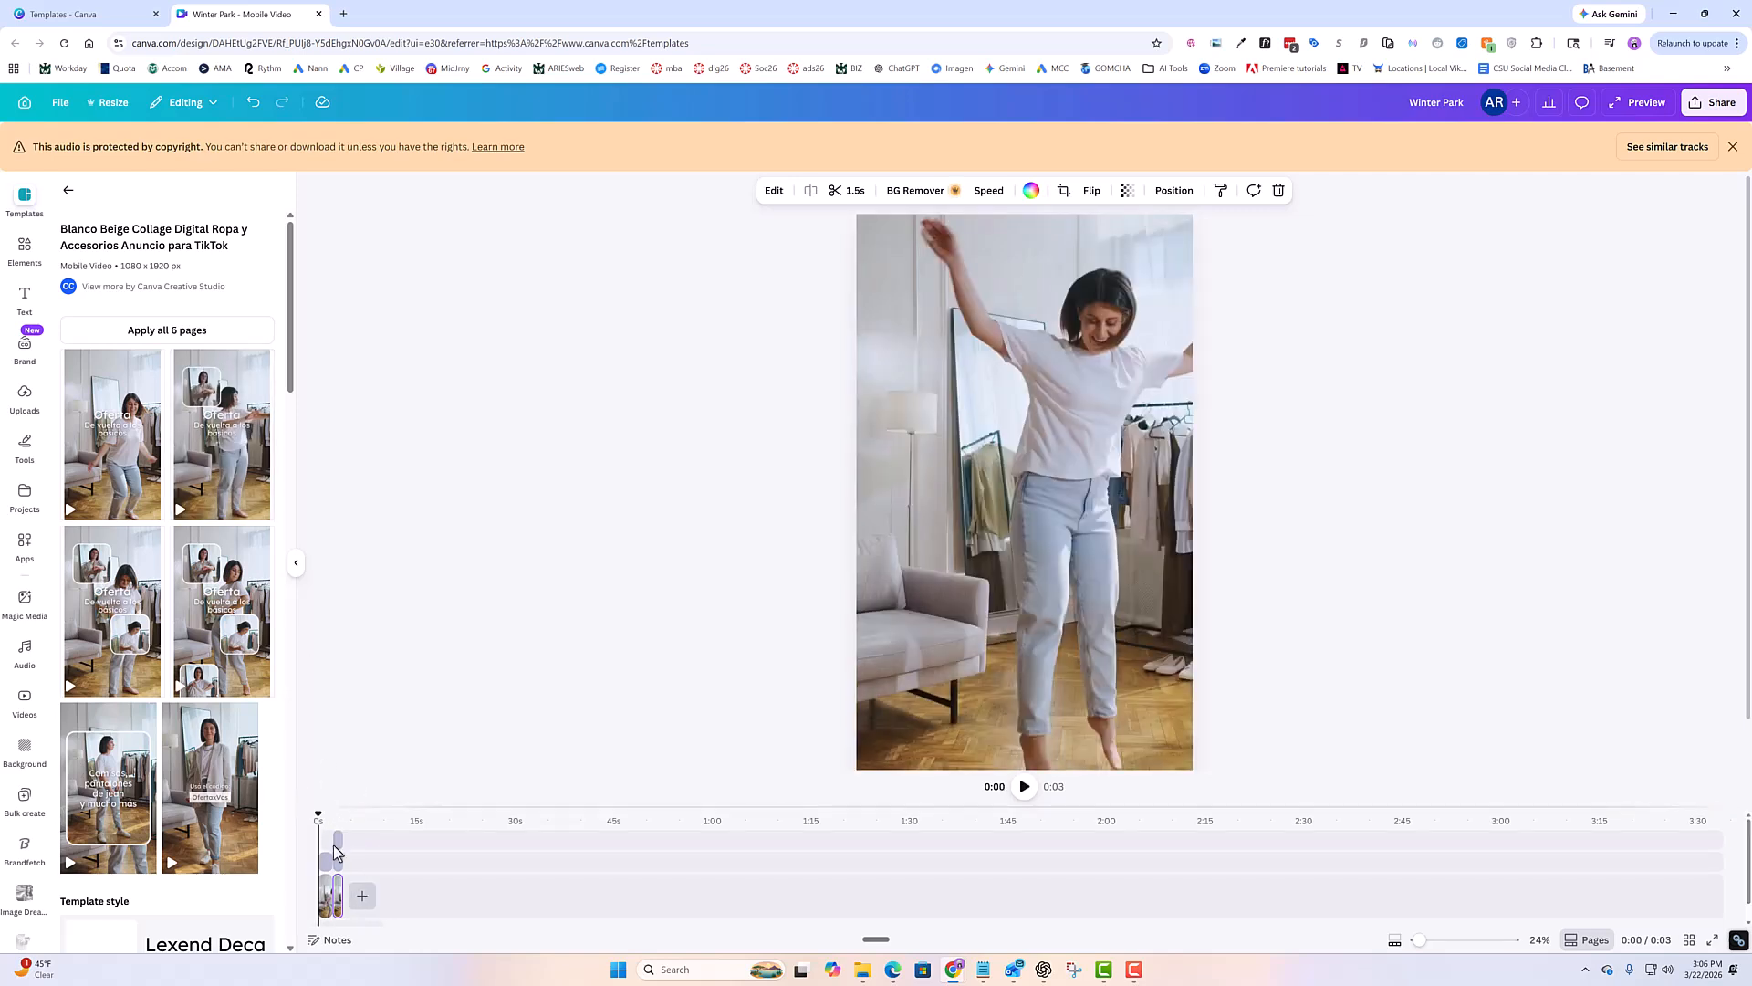
{"action": "left_click", "coordinate": [1026, 787]}
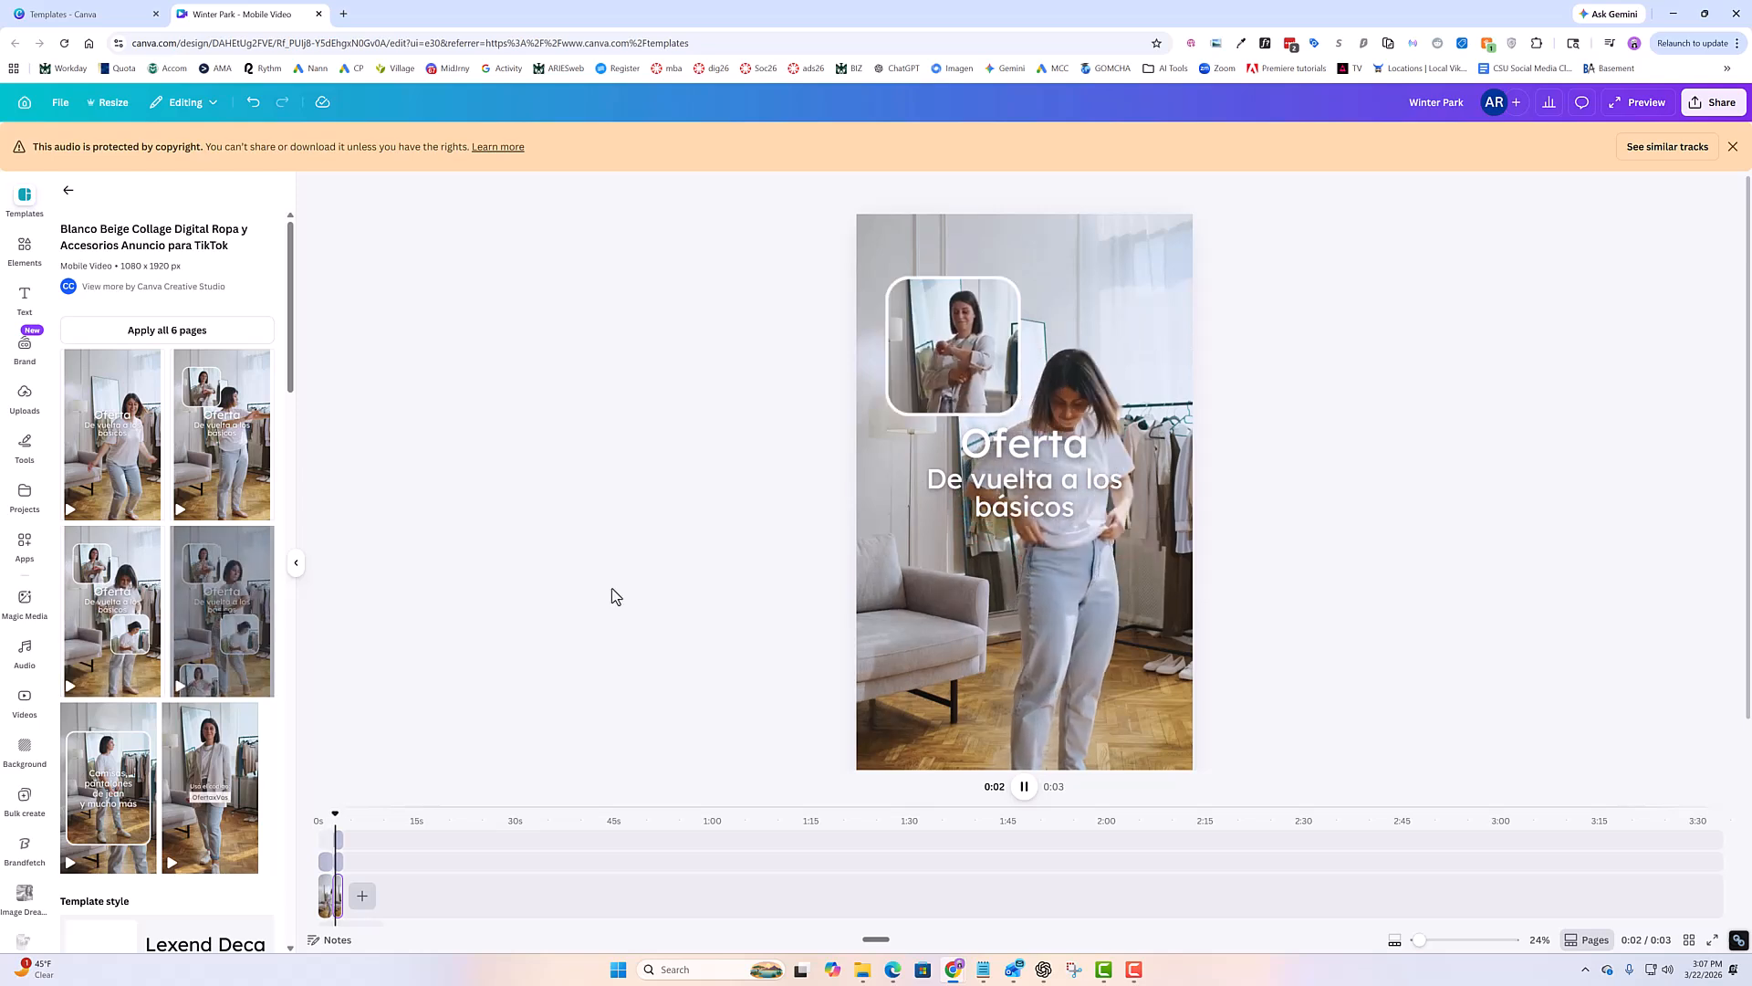
{"action": "left_click", "coordinate": [1000, 490]}
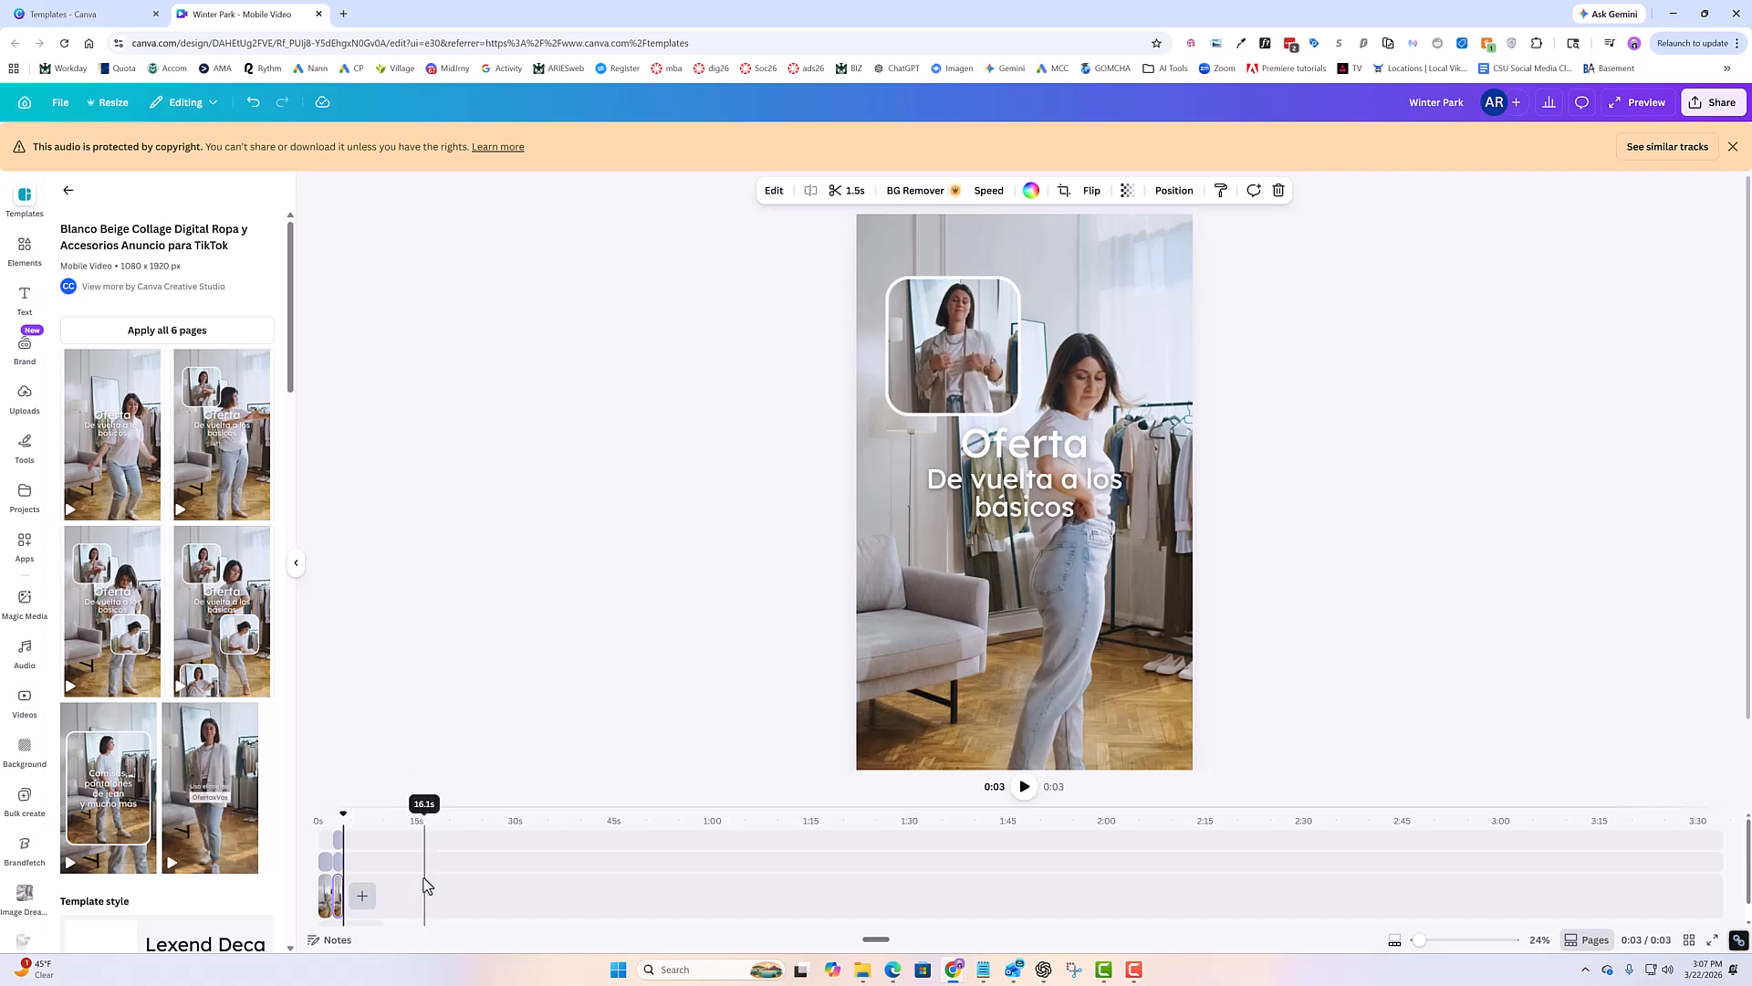
{"action": "left_click", "coordinate": [24, 699]}
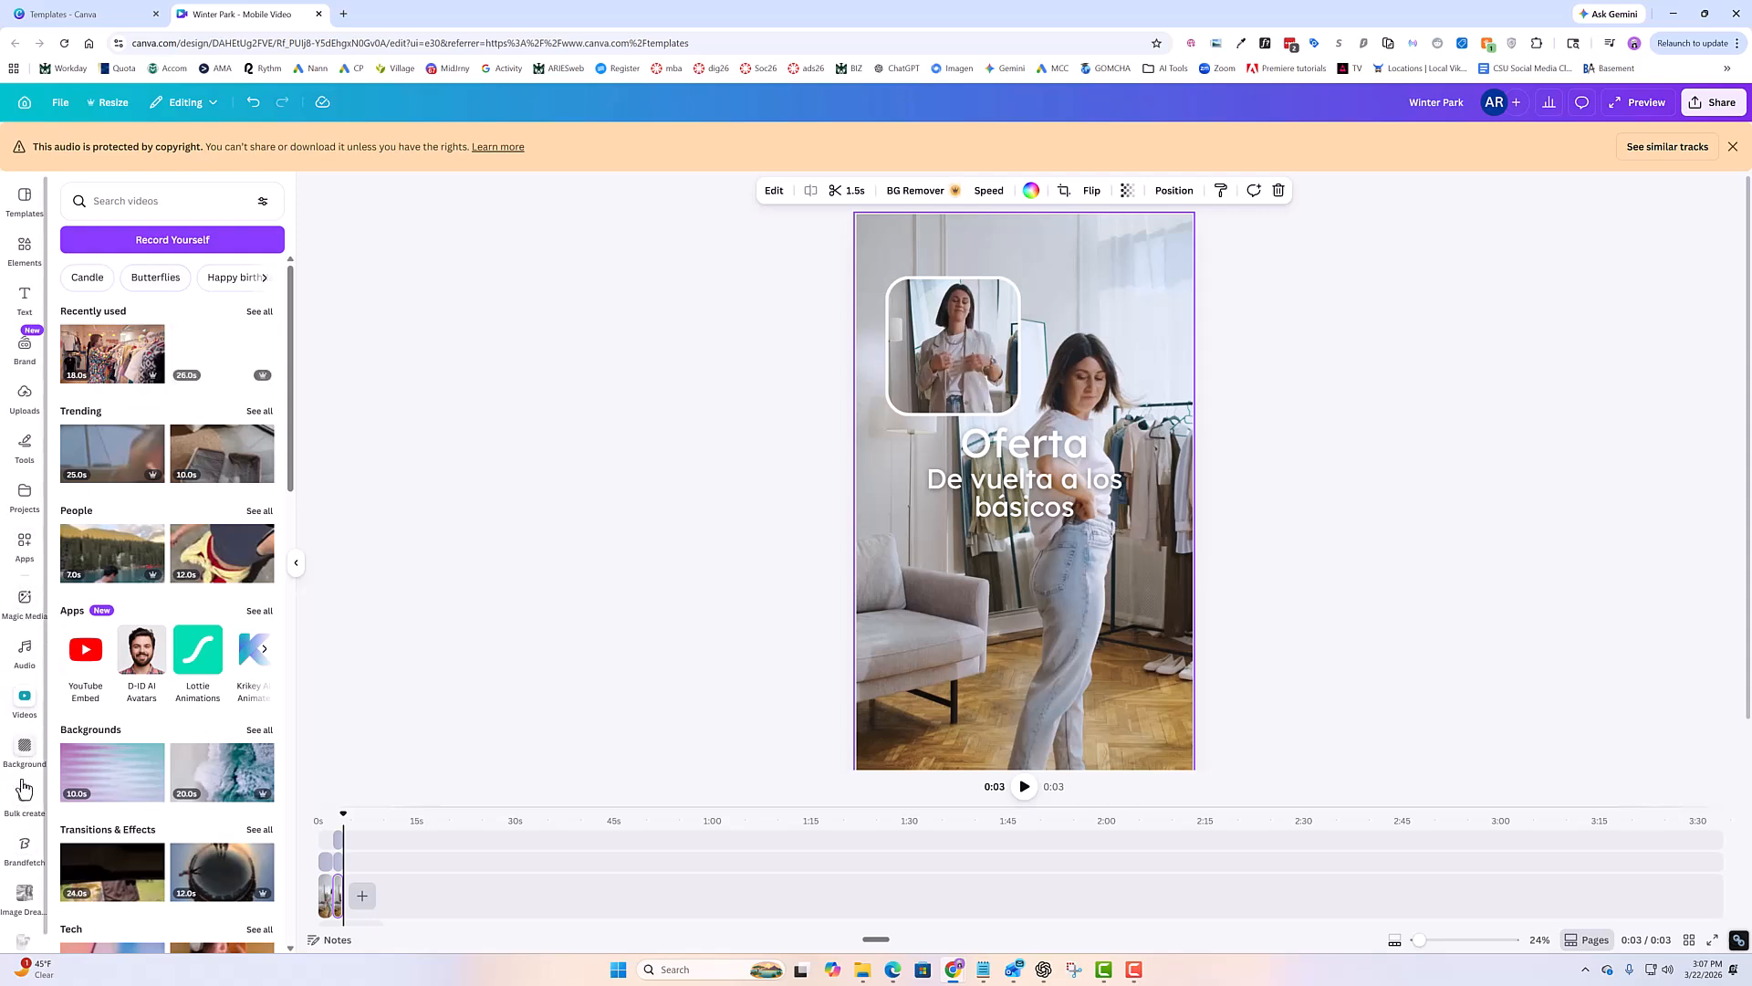
{"action": "scroll", "coordinate": [24, 788], "scroll_direction": "down", "scroll_amount": 1}
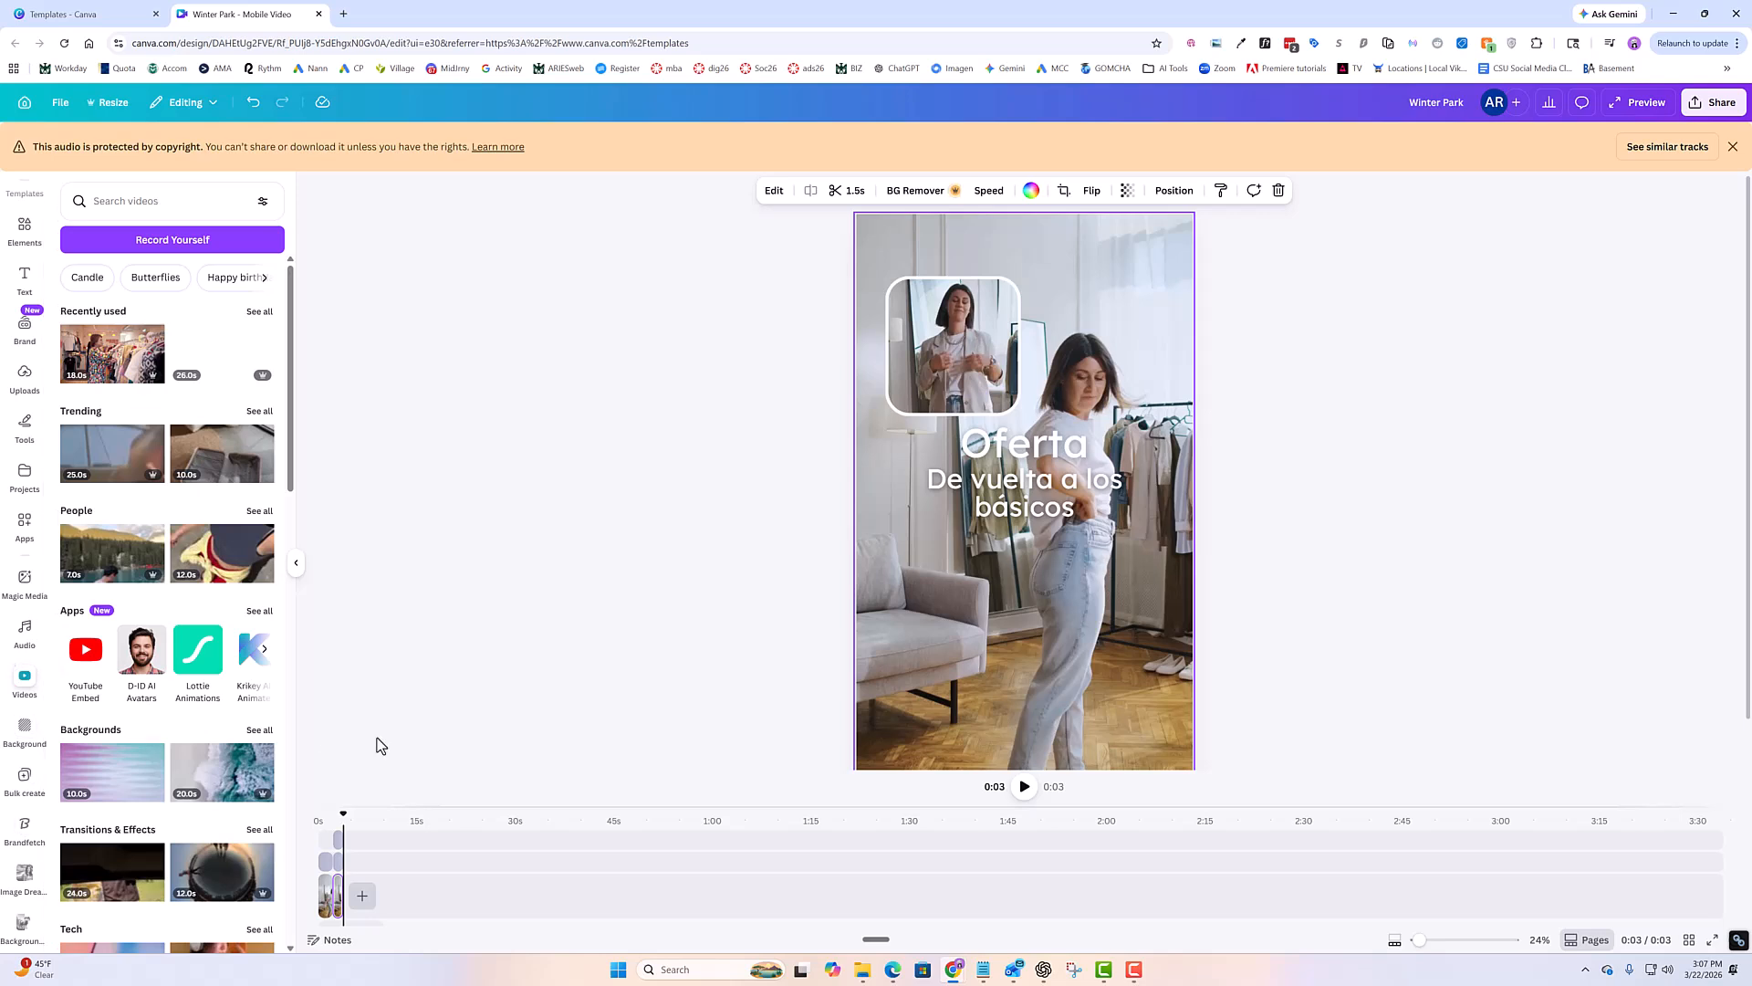
{"action": "scroll", "coordinate": [24, 721], "scroll_direction": "up", "scroll_amount": 1}
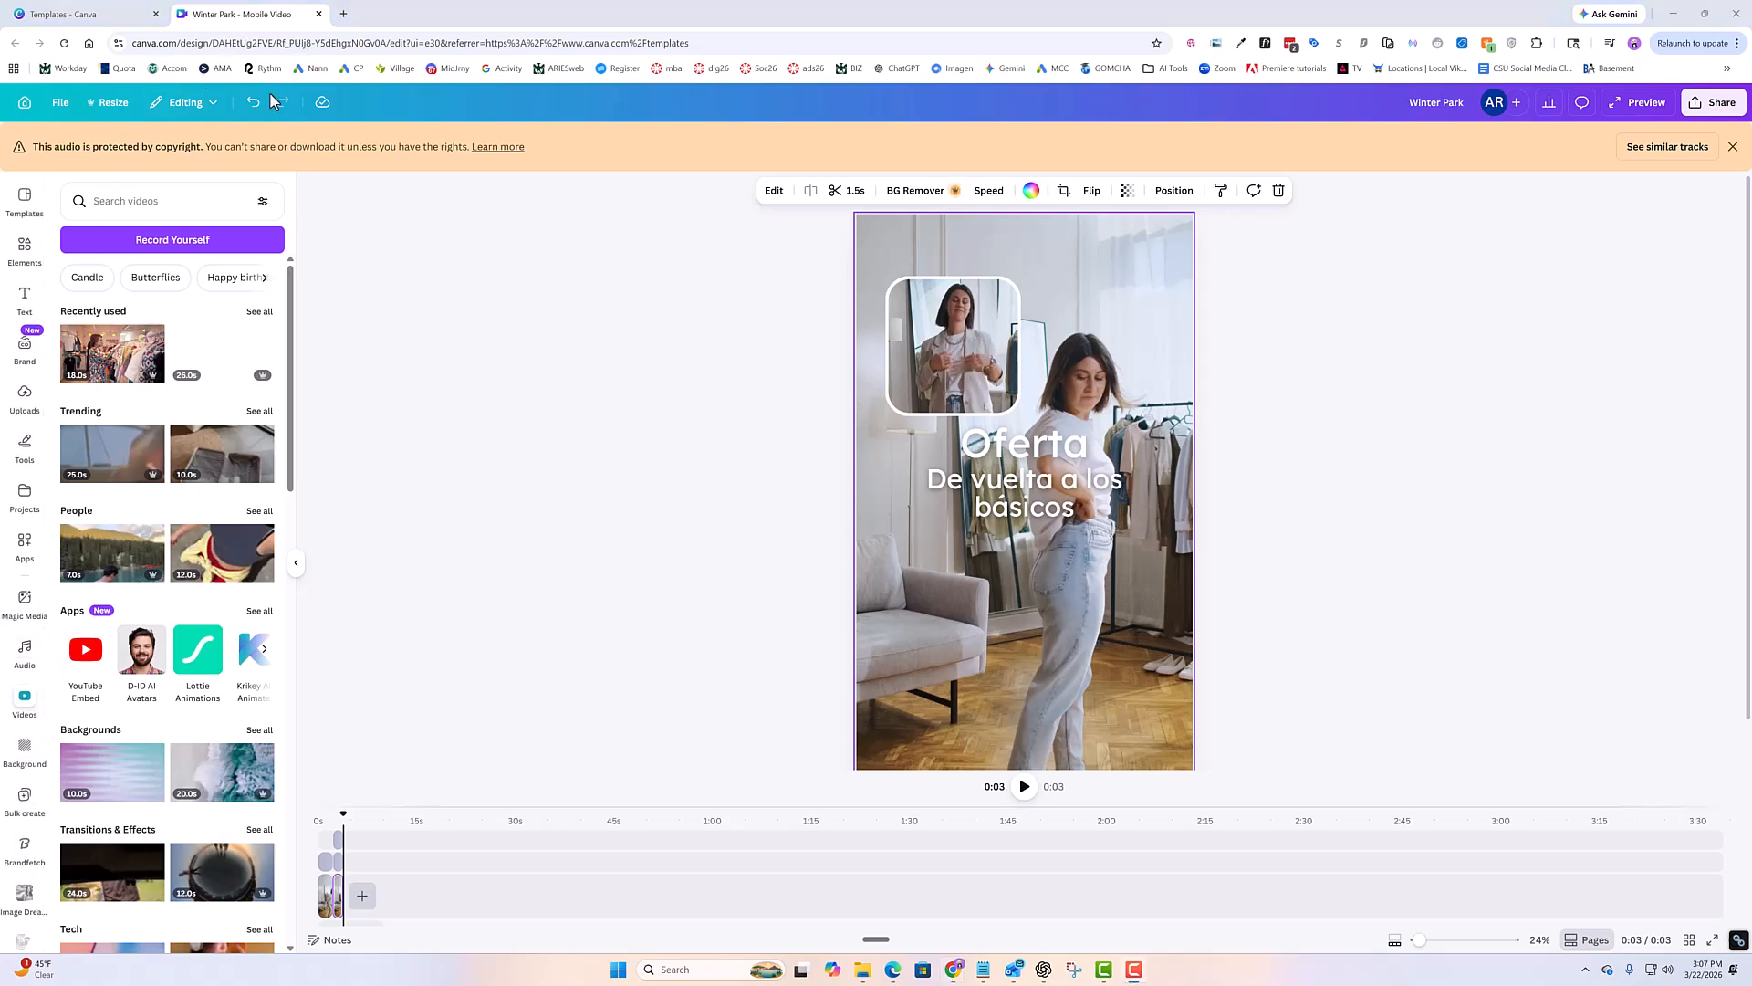
Replace the first template page's background video with the uploaded 9.3 s skiing clip and play the sequence from the start.
{"action": "left_click", "coordinate": [25, 393]}
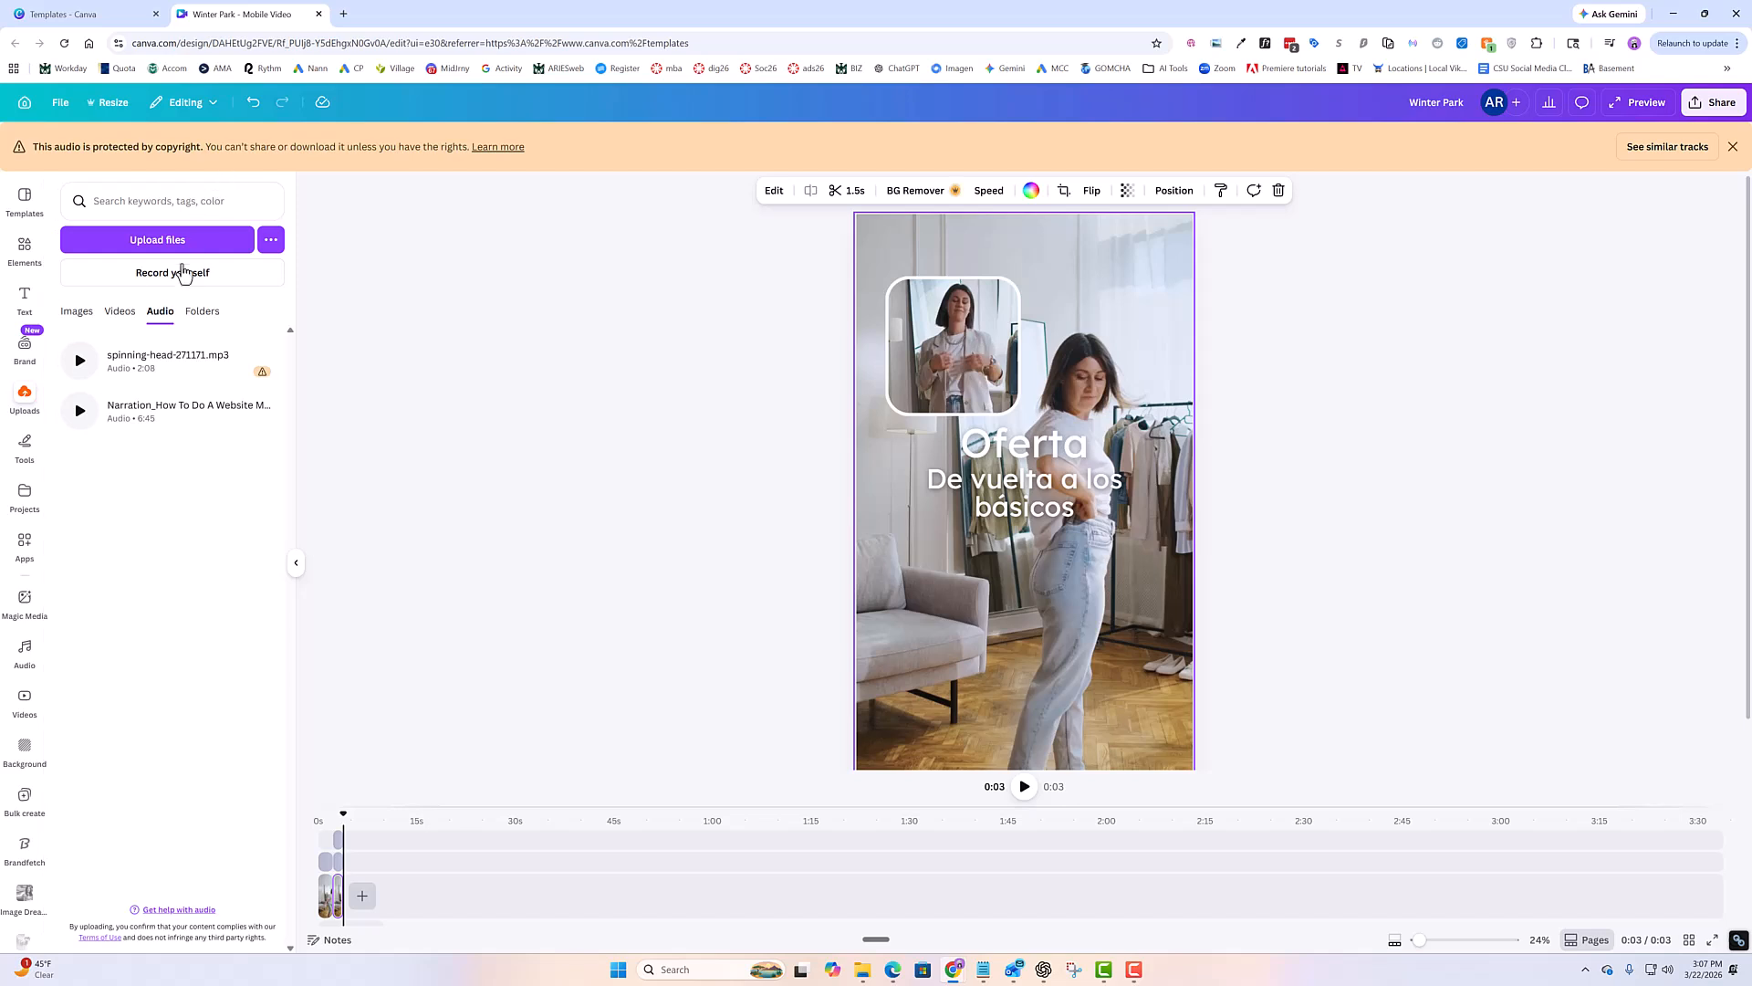
{"action": "left_click", "coordinate": [125, 319]}
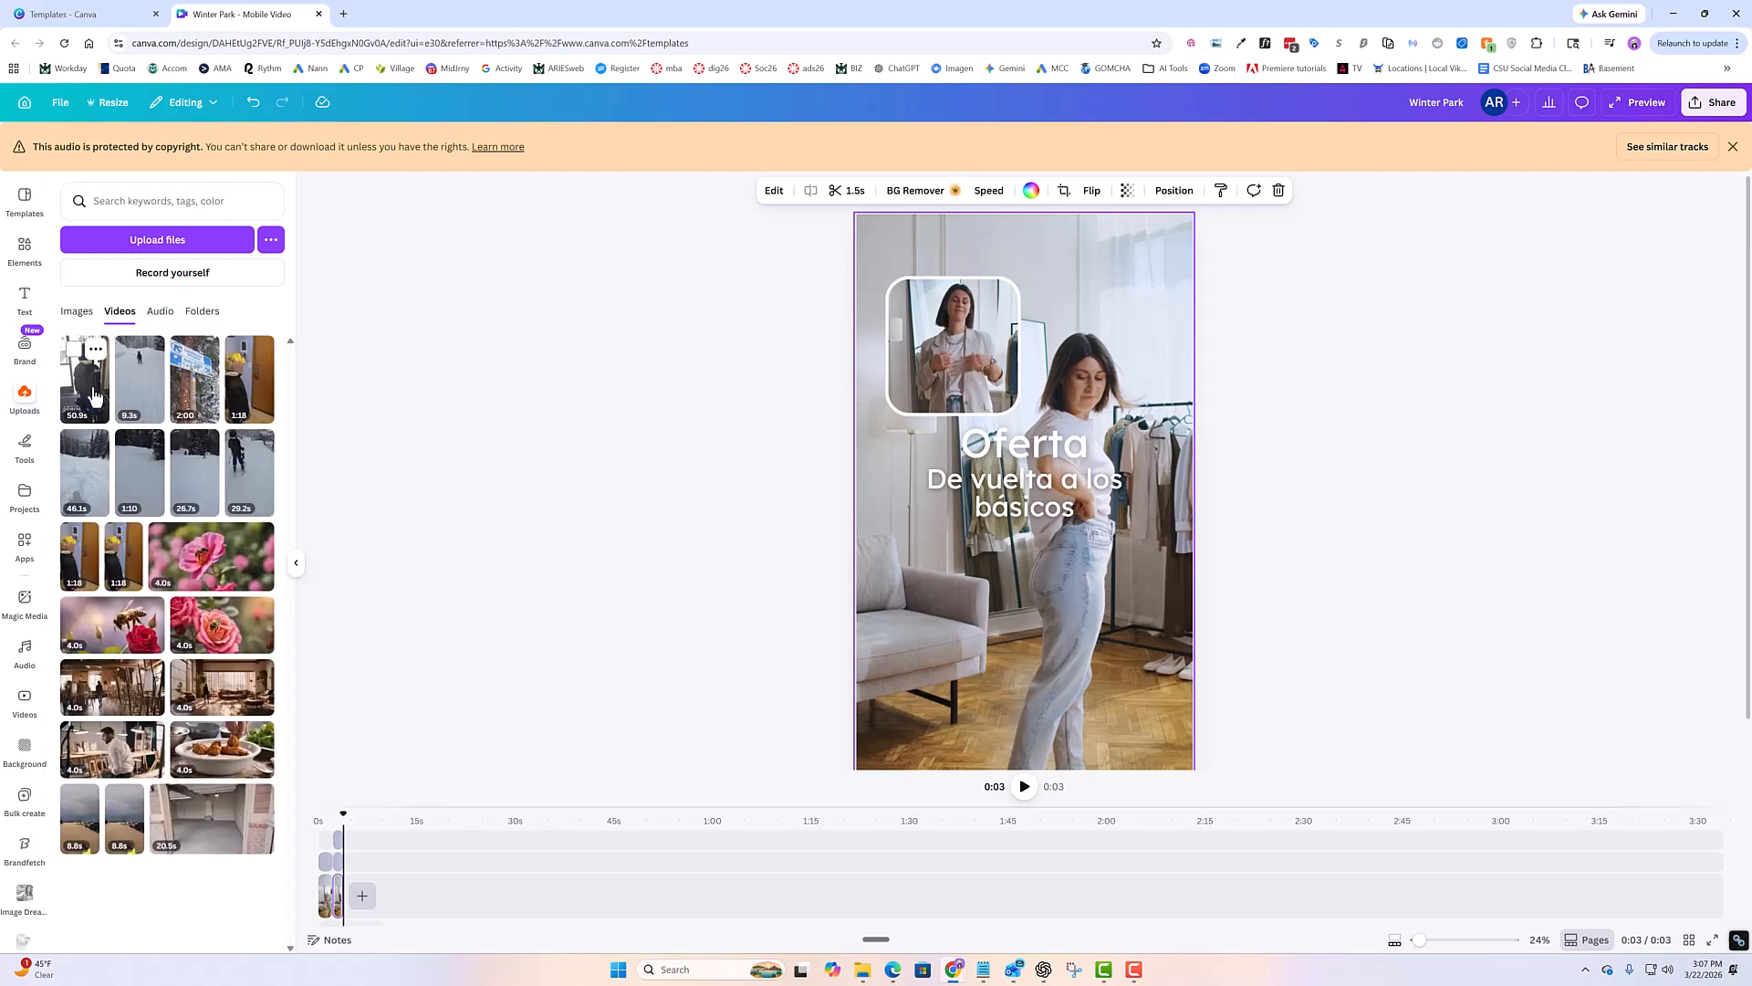
{"action": "left_click_drag", "start_coordinate": [139, 395], "coordinate": [330, 911]}
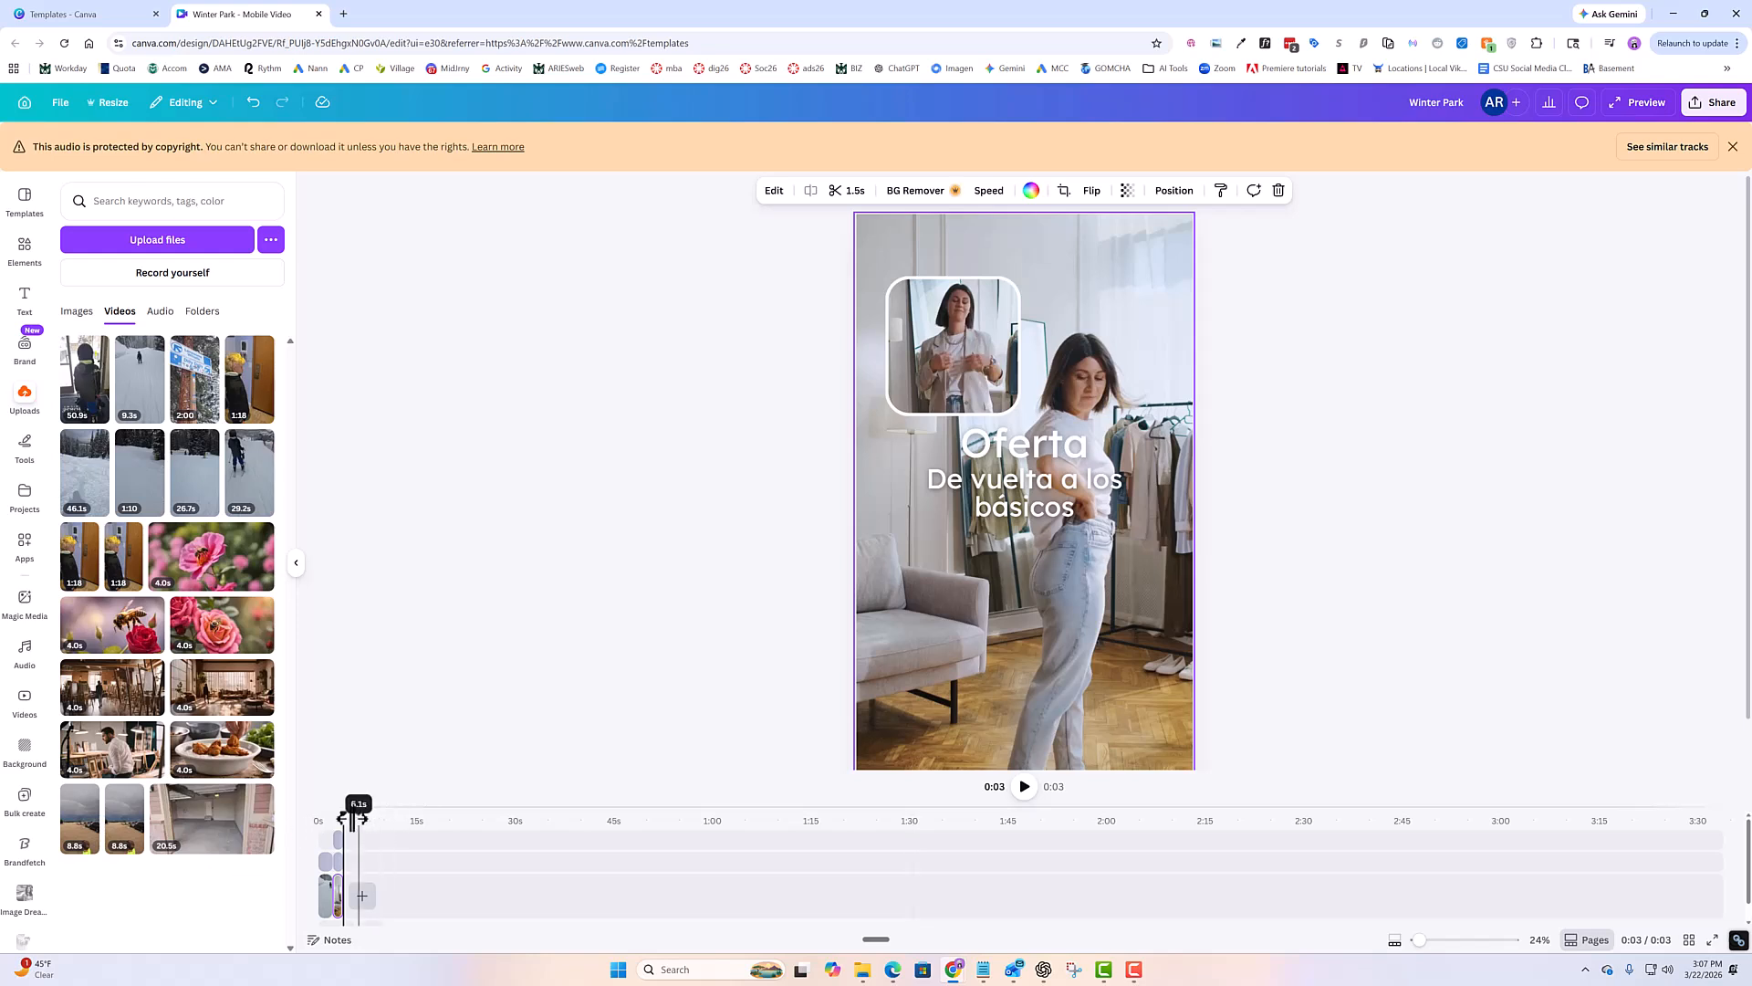
{"action": "left_click_drag", "start_coordinate": [342, 812], "coordinate": [302, 809]}
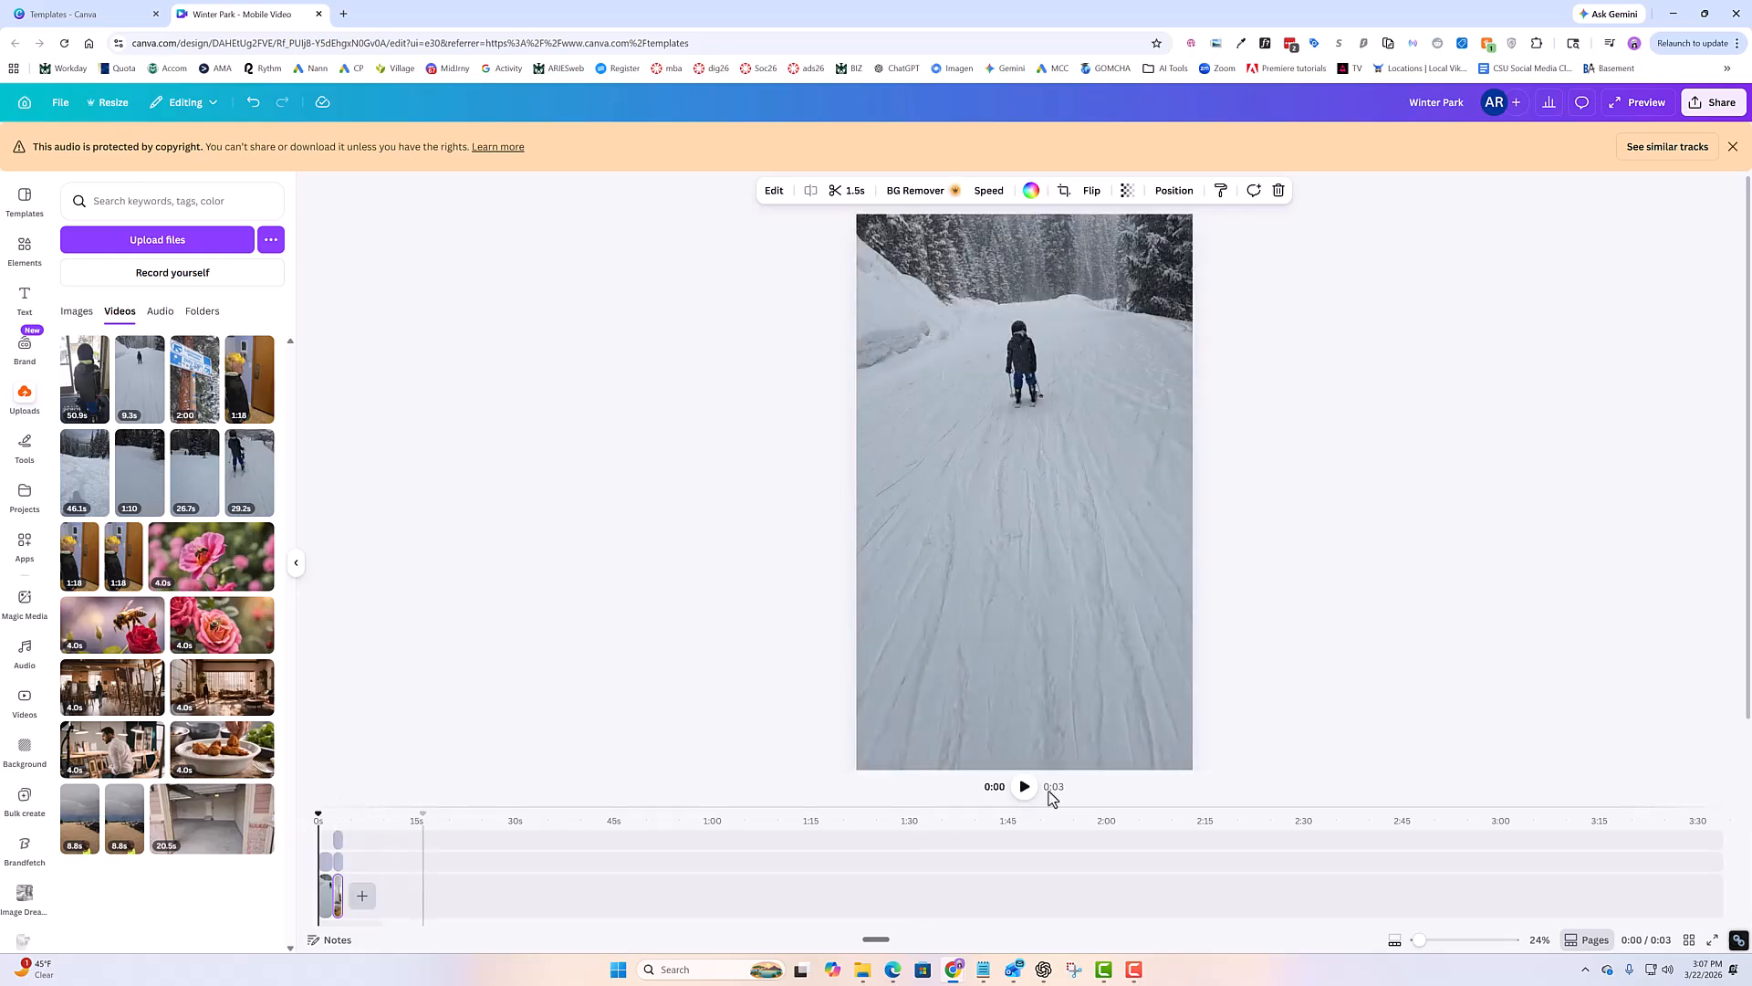
{"action": "left_click", "coordinate": [1024, 788]}
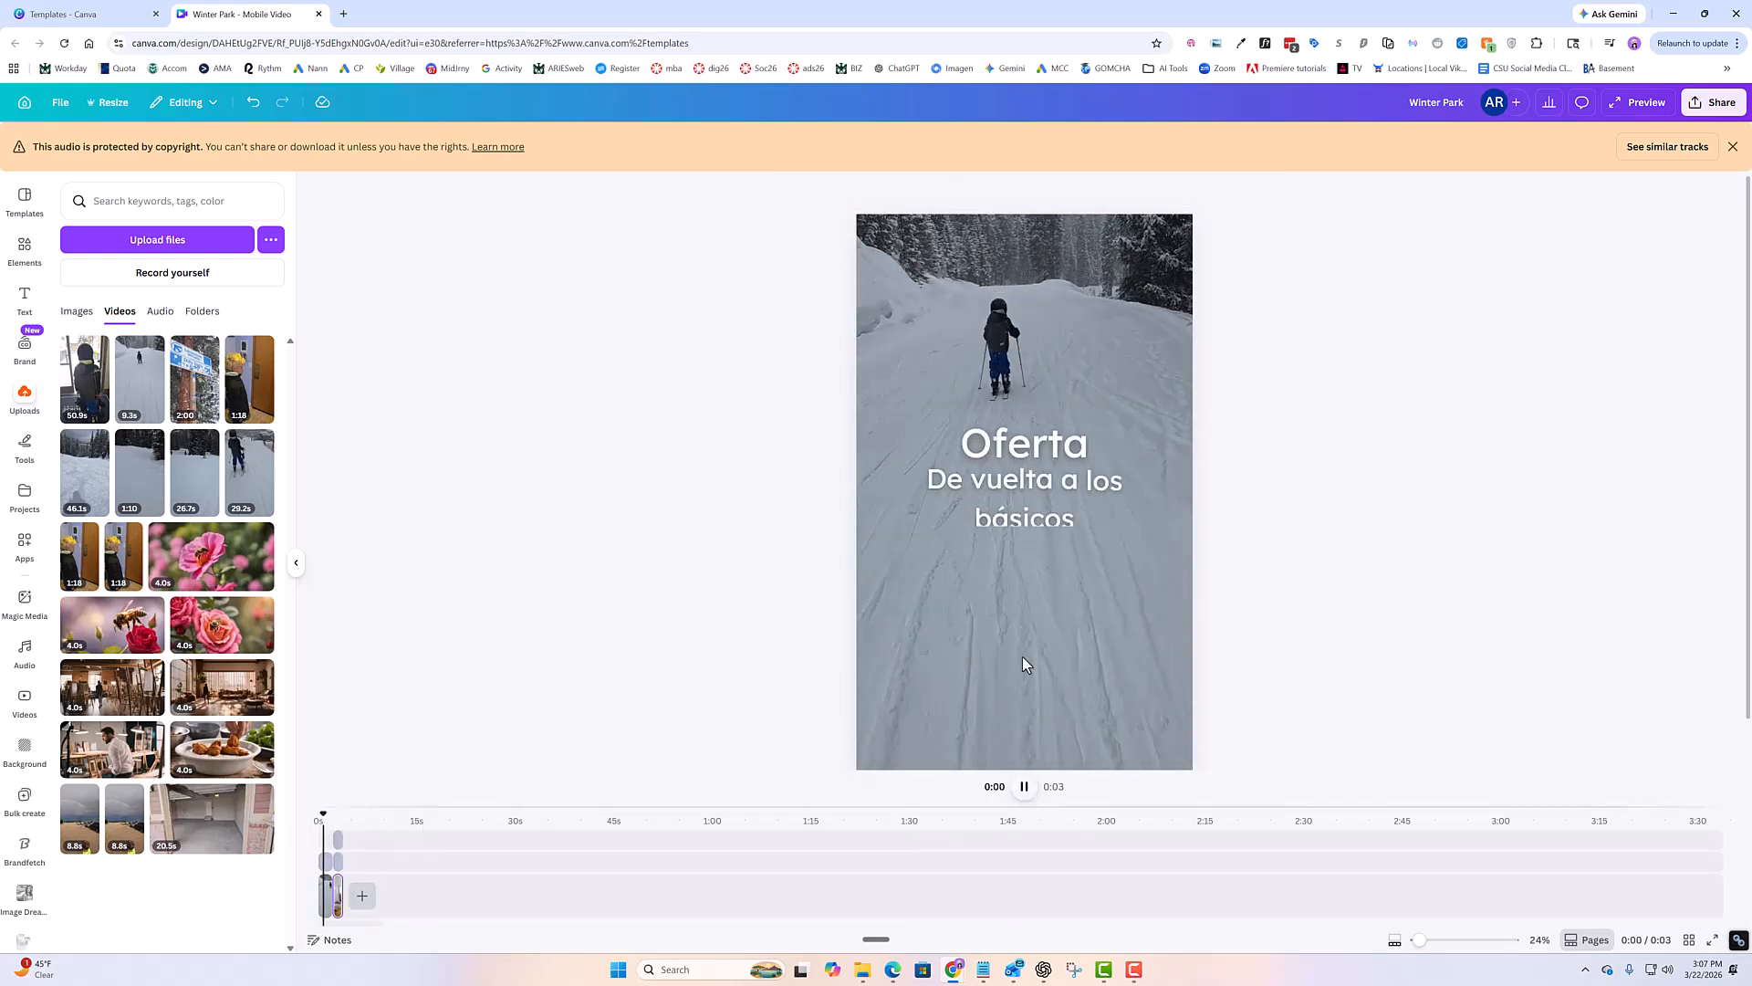